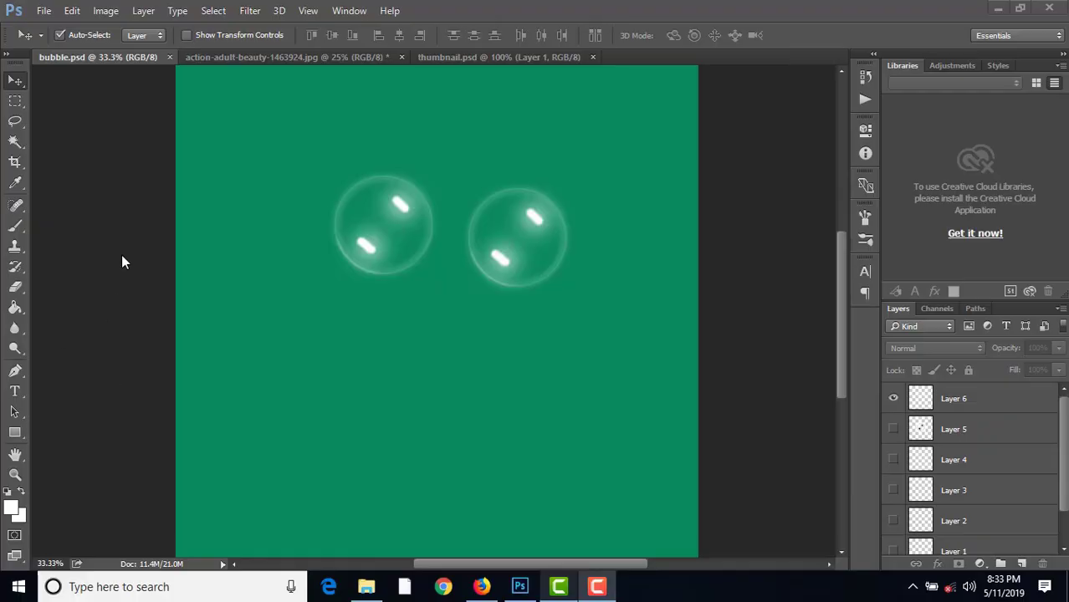
Step: Brush three more bubbles onto the thumbnail.psd underwater photo, then close that document
click(512, 52)
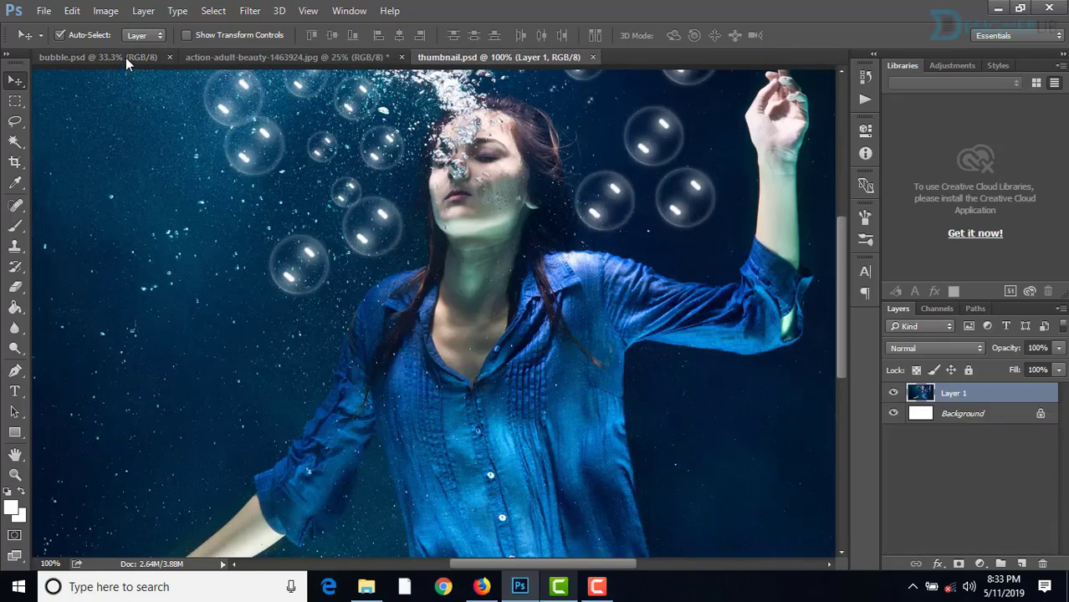
click(15, 224)
click(149, 259)
click(712, 418)
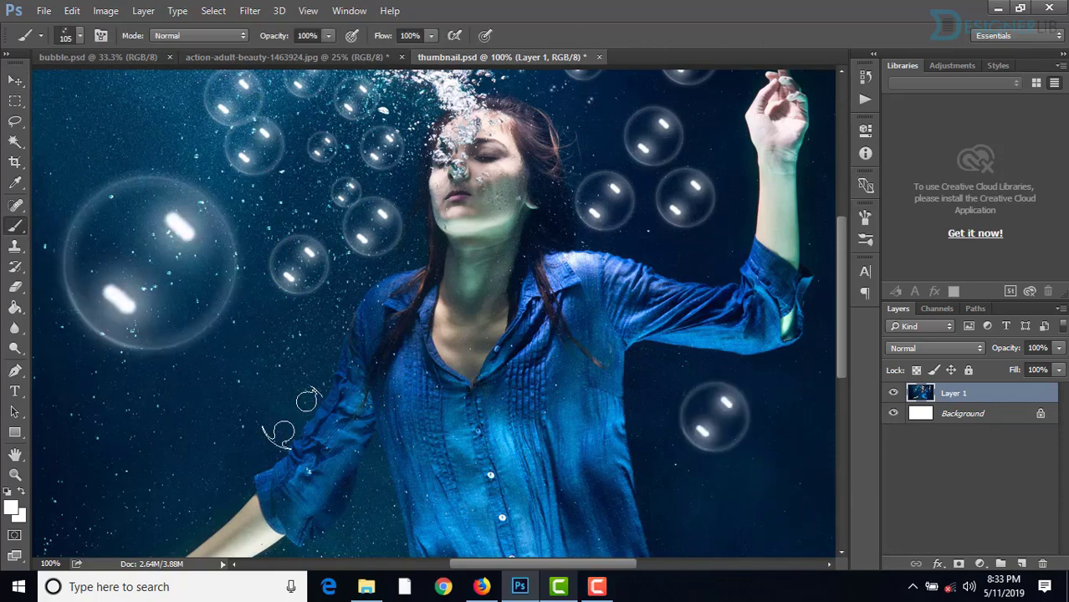
click(234, 368)
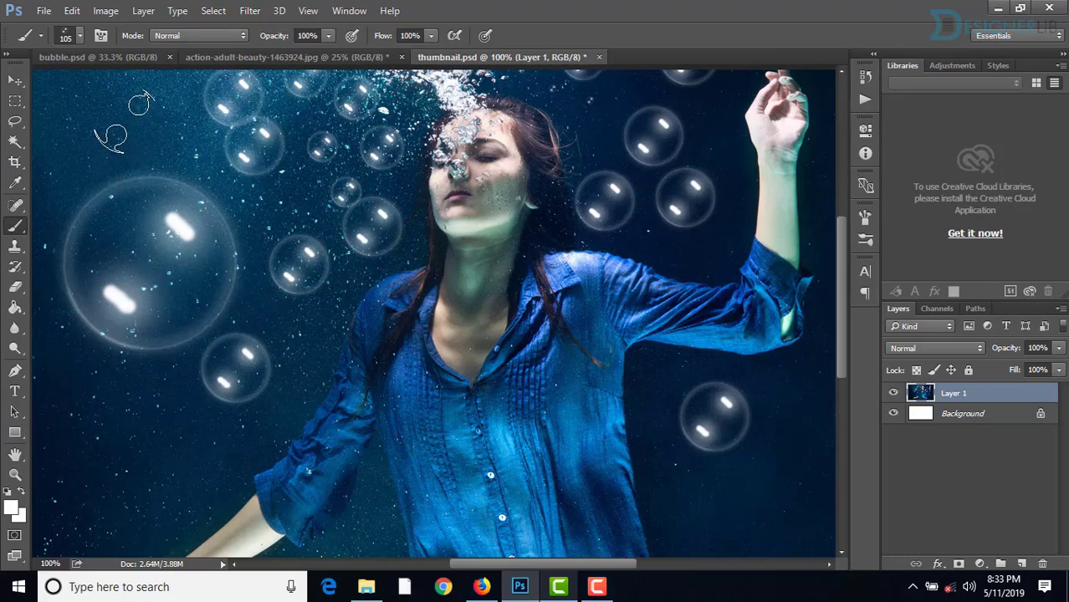
click(599, 57)
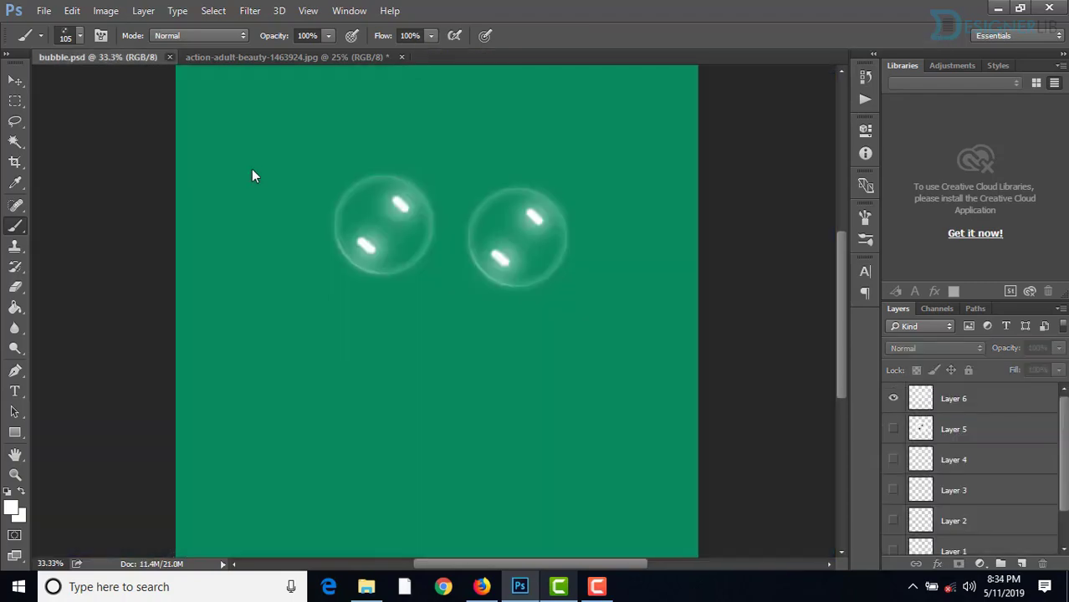
Step: Close the green bubble document and the underwater photo without saving
key(ctrl+w)
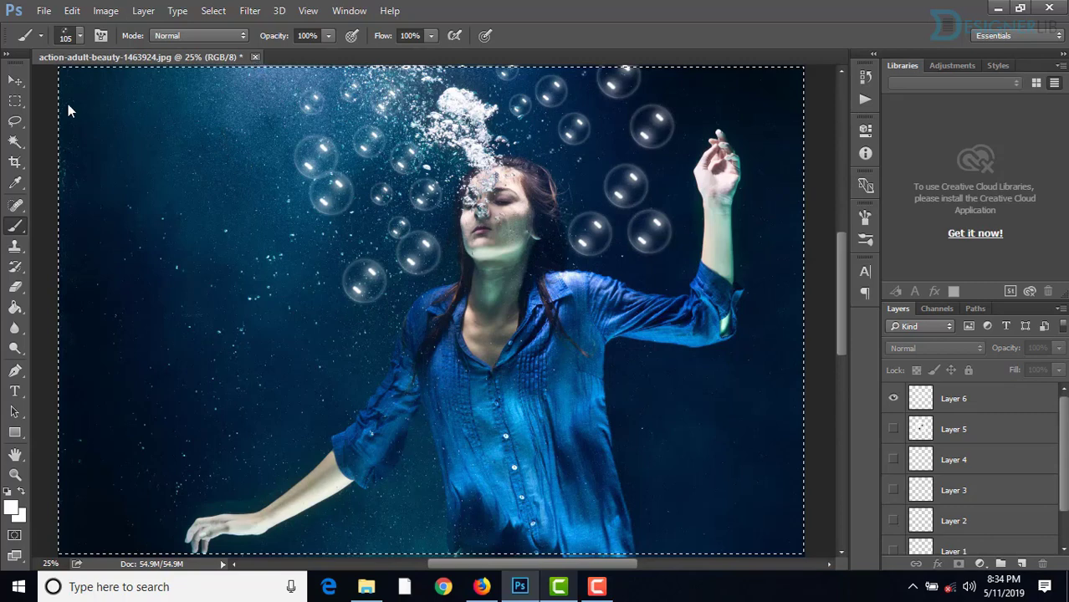
key(ctrl+w)
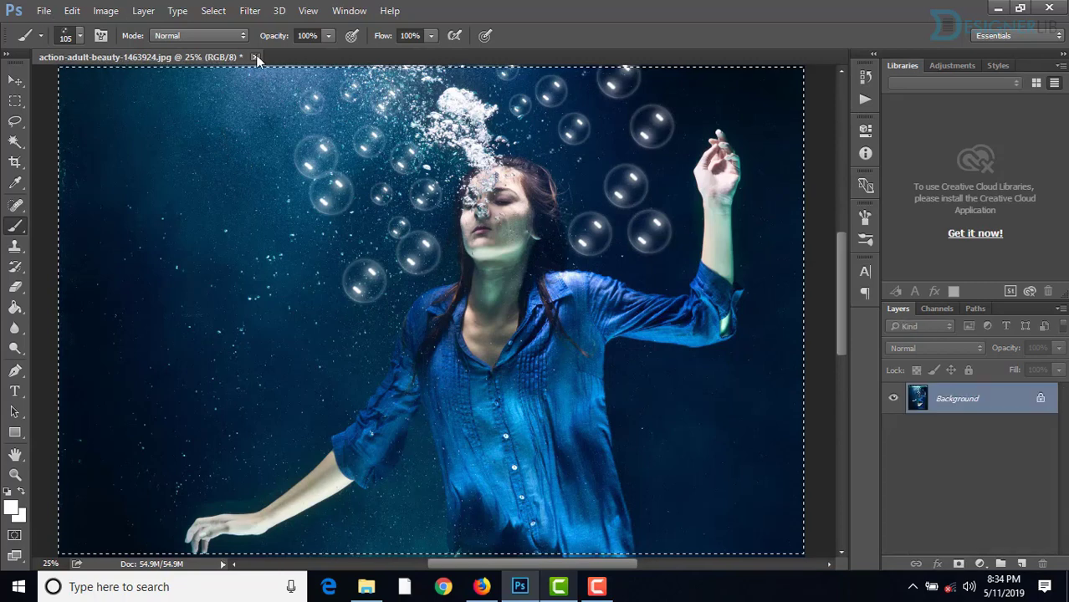
click(537, 232)
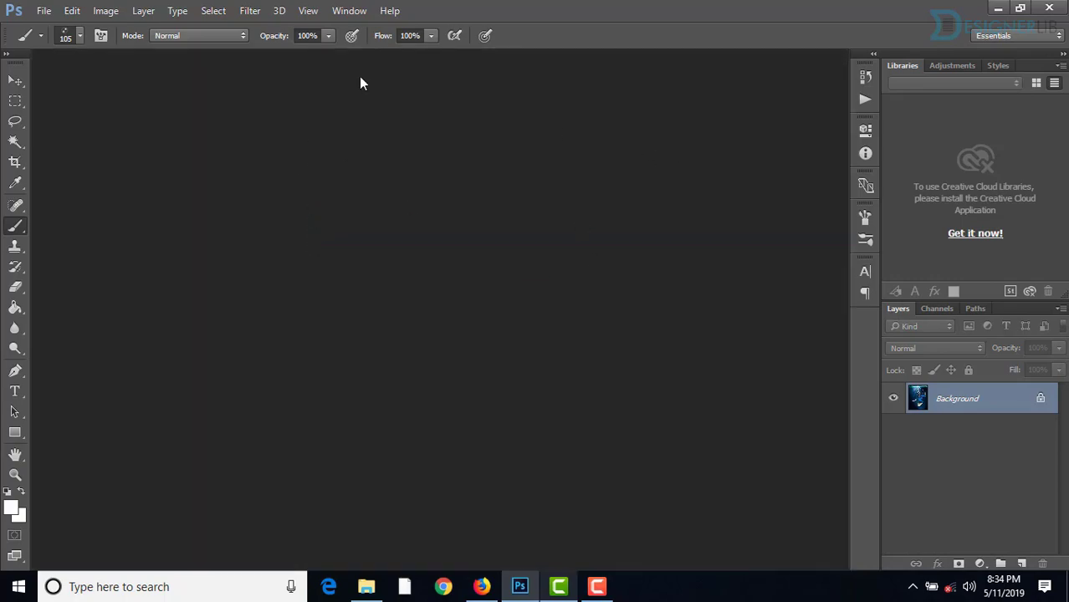
Step: Create a new 2000 × 2000 px document at 300 pixels/inch
click(44, 11)
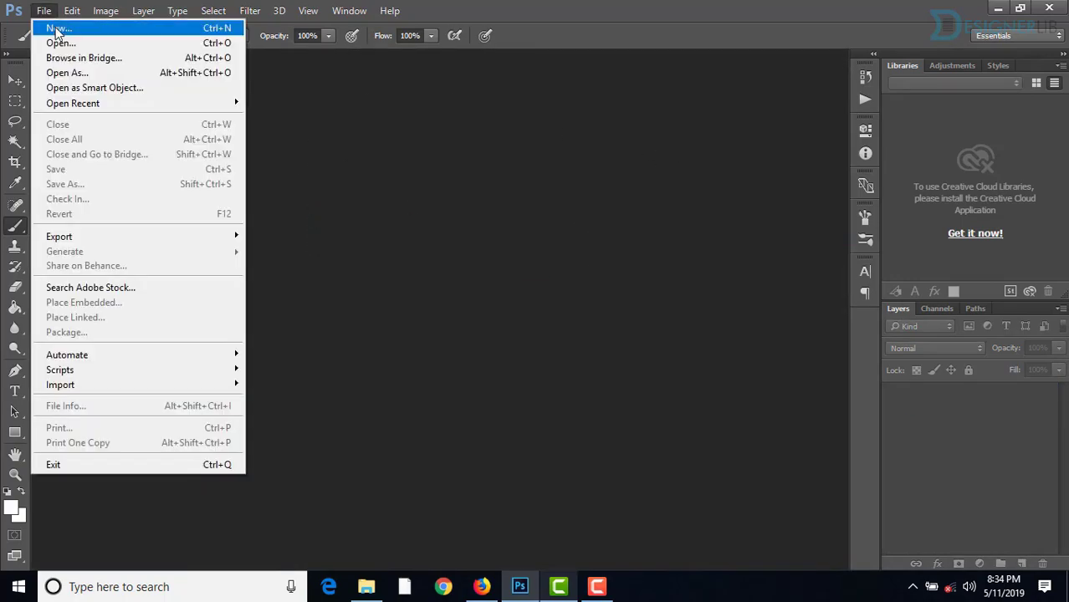
click(57, 29)
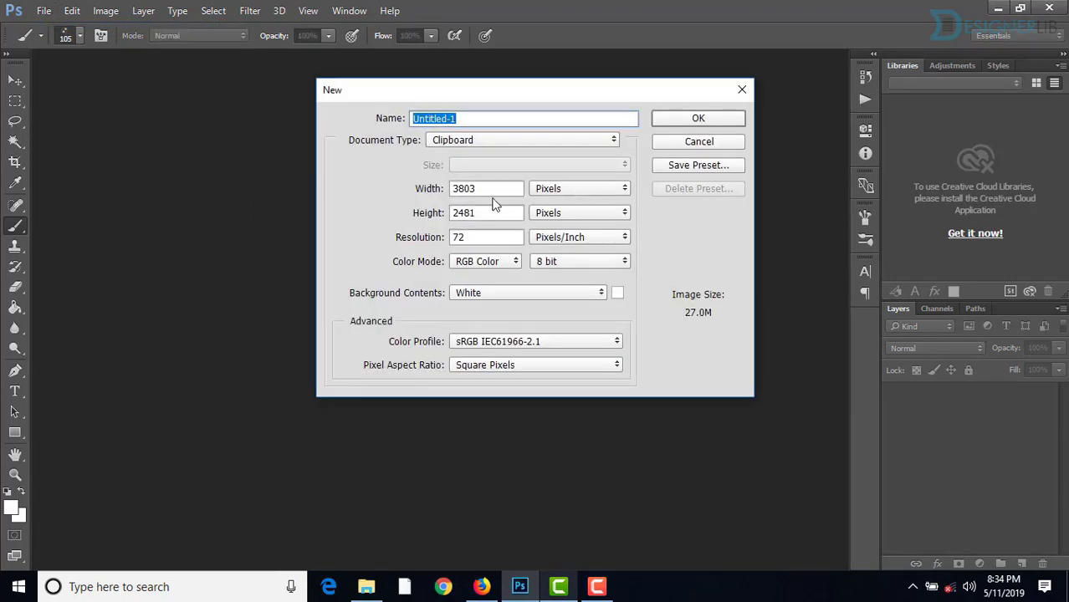
click(486, 190)
double_click(479, 193)
text(2)
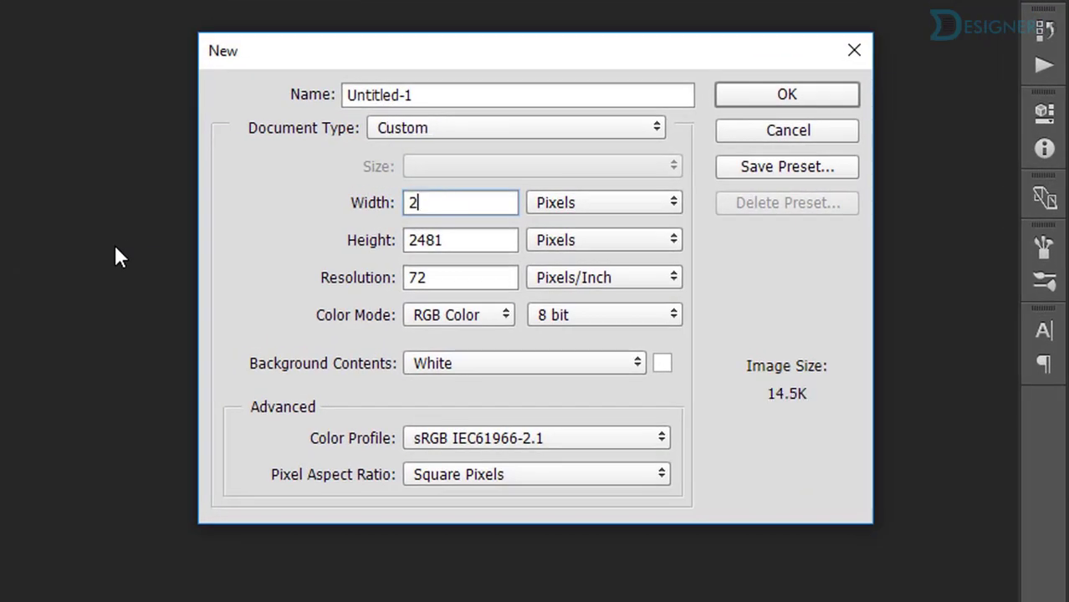
text(000)
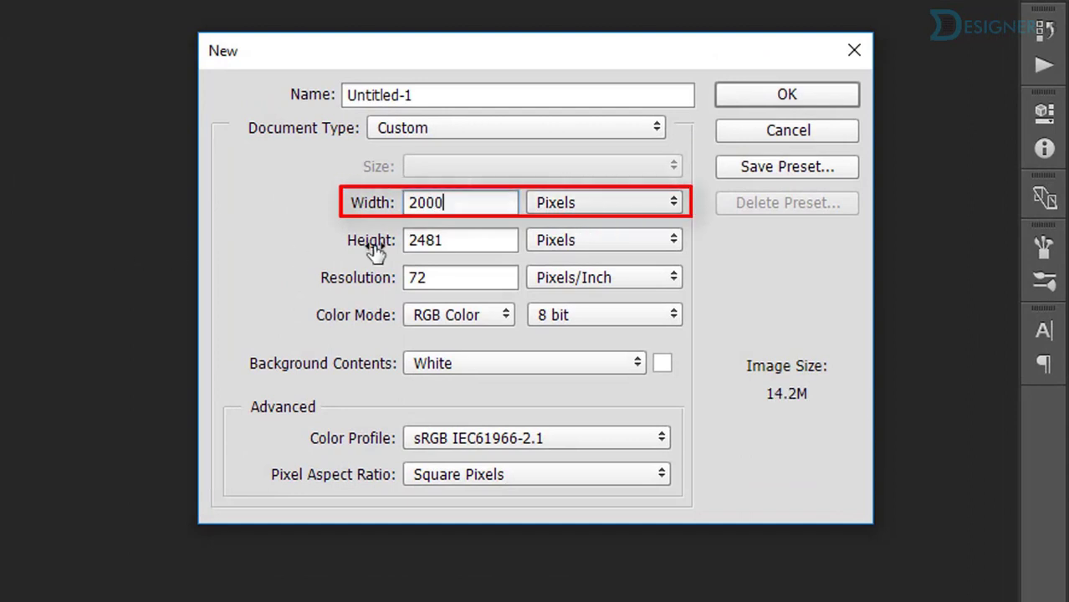
double_click(471, 235)
text(2)
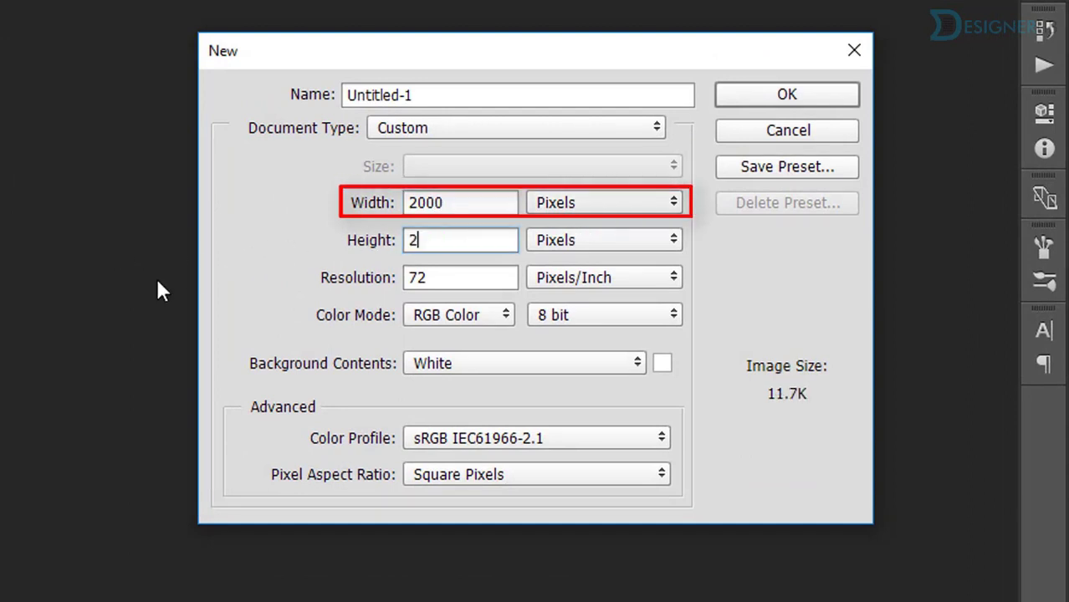
text(000)
double_click(450, 285)
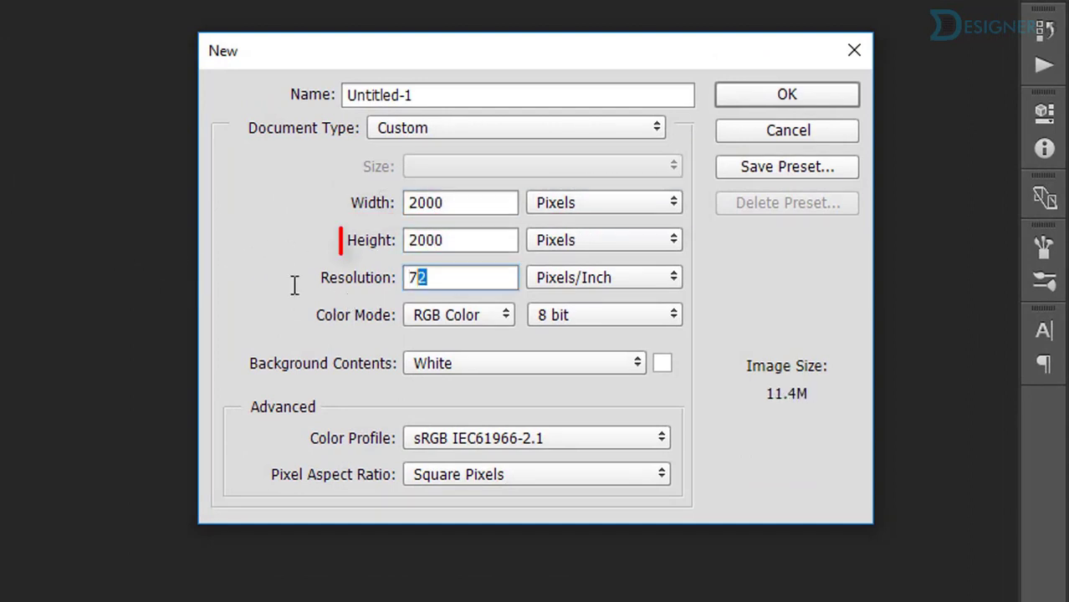
text(300)
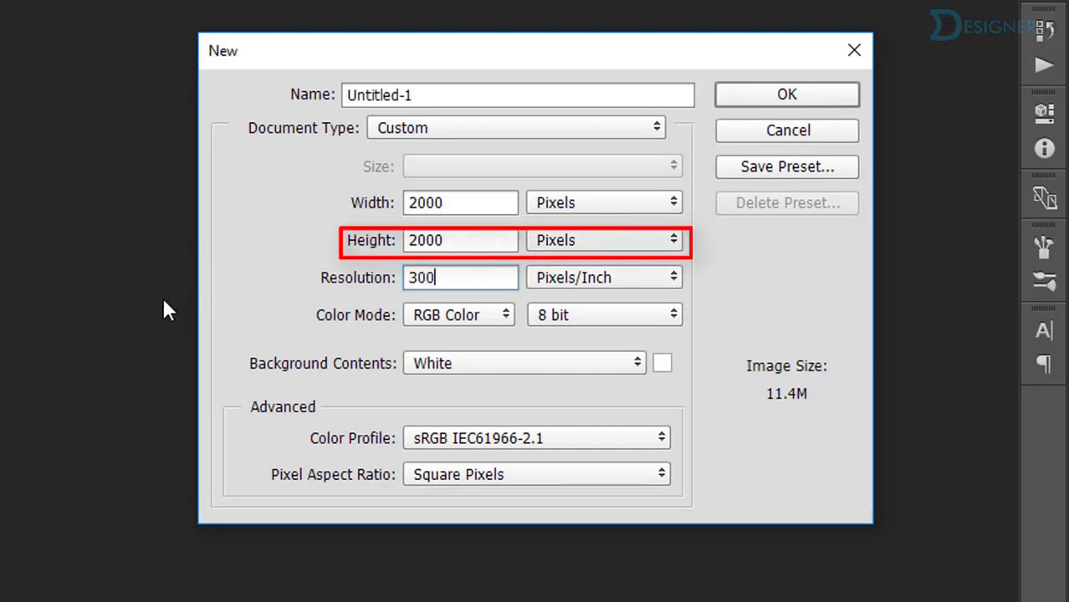
click(801, 94)
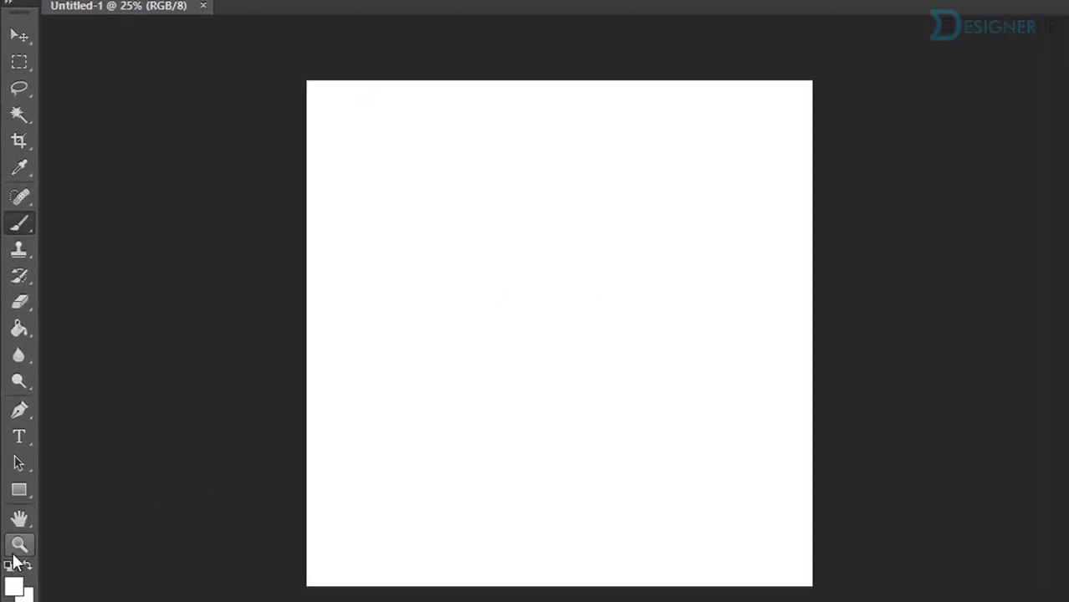
Step: Zoom in on the canvas and set the foreground colour to black
click(19, 544)
click(518, 349)
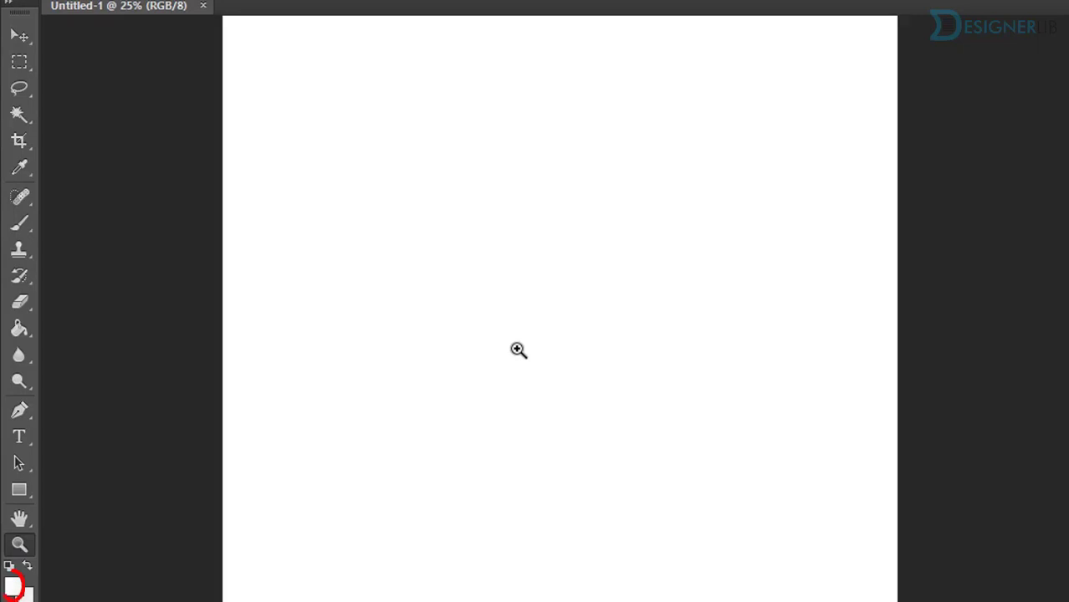
click(14, 589)
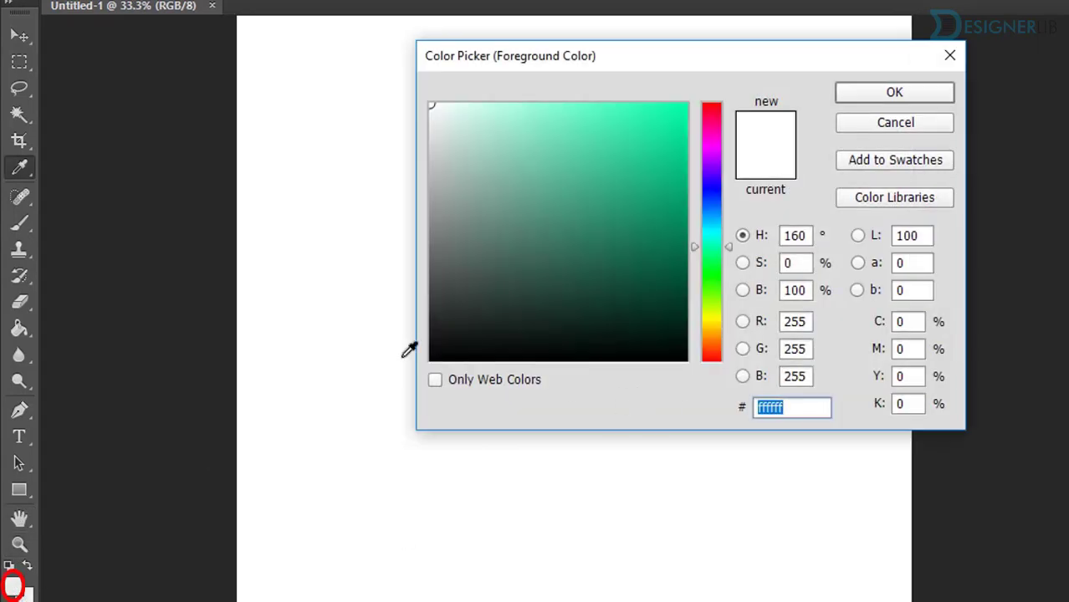
drag(446, 342, 407, 385)
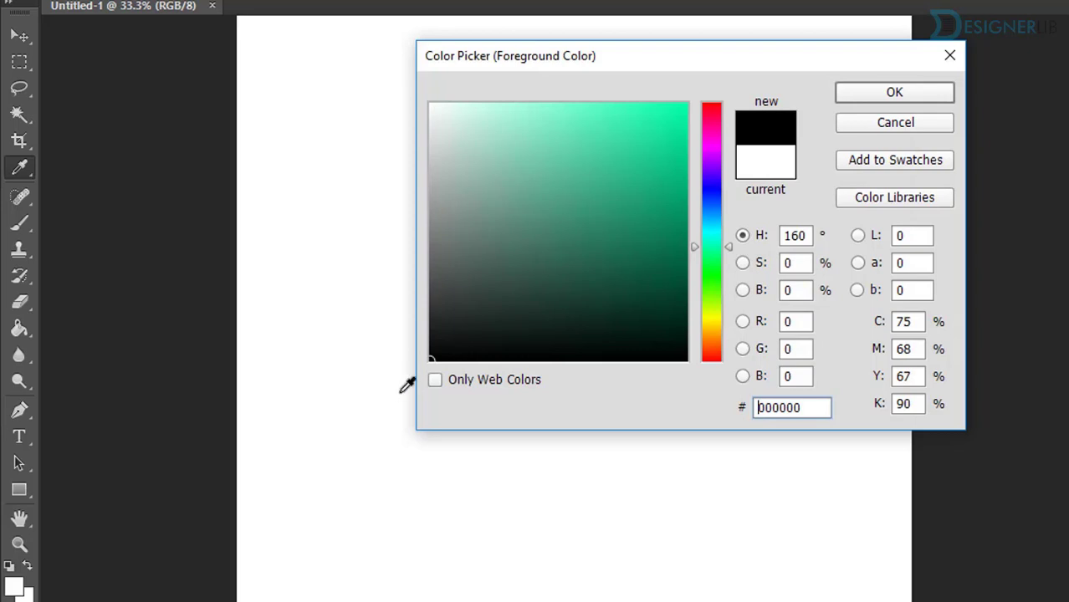
click(894, 92)
key(z)
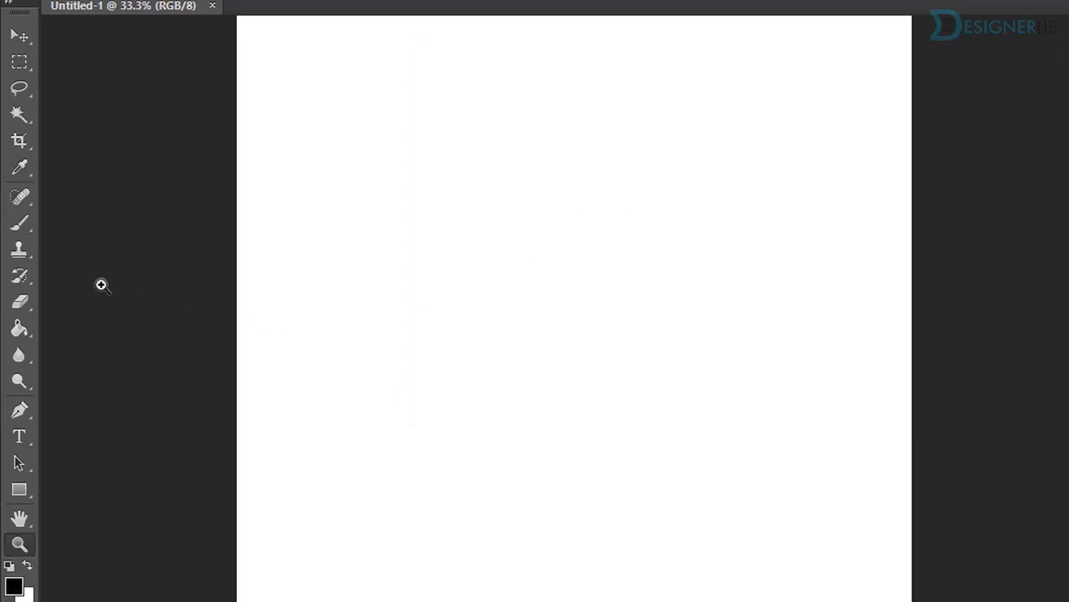
Step: Fill the canvas black with the Paint Bucket and add an empty Layer 1
click(20, 330)
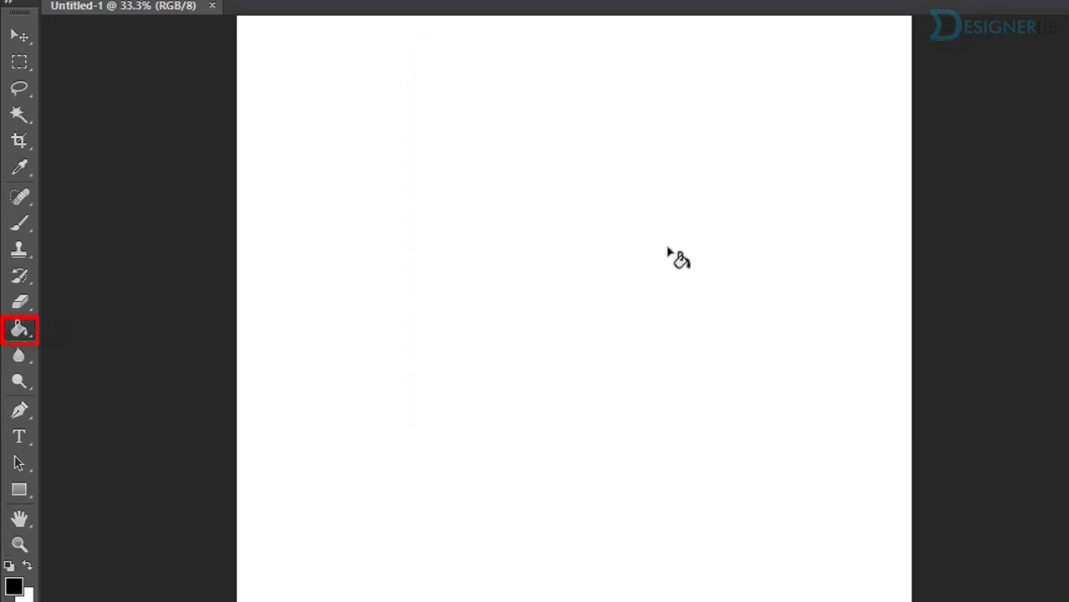
click(692, 304)
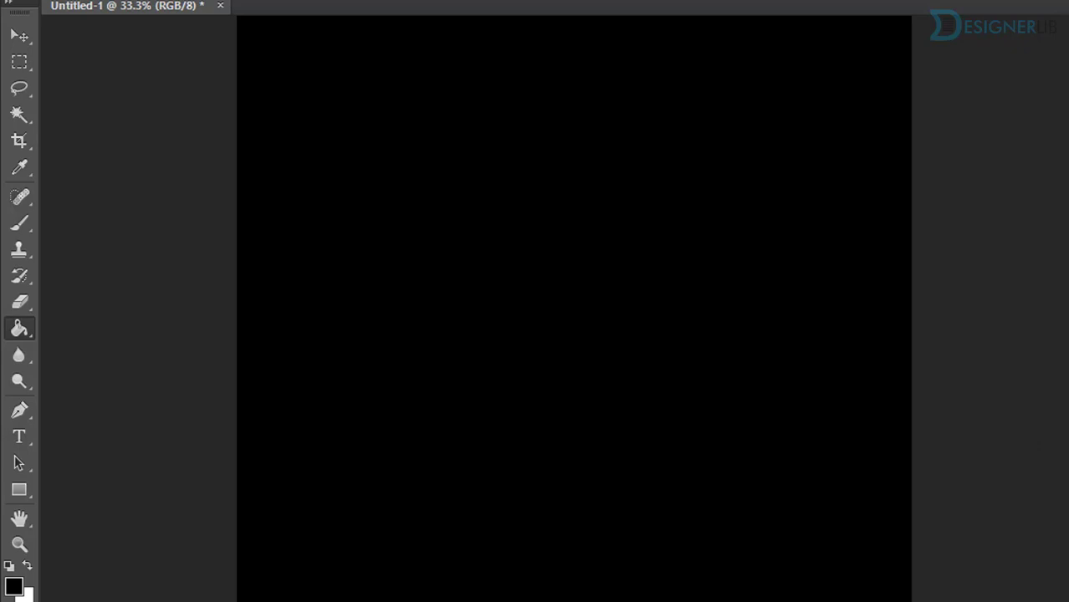
key(ctrl+shift+alt+n)
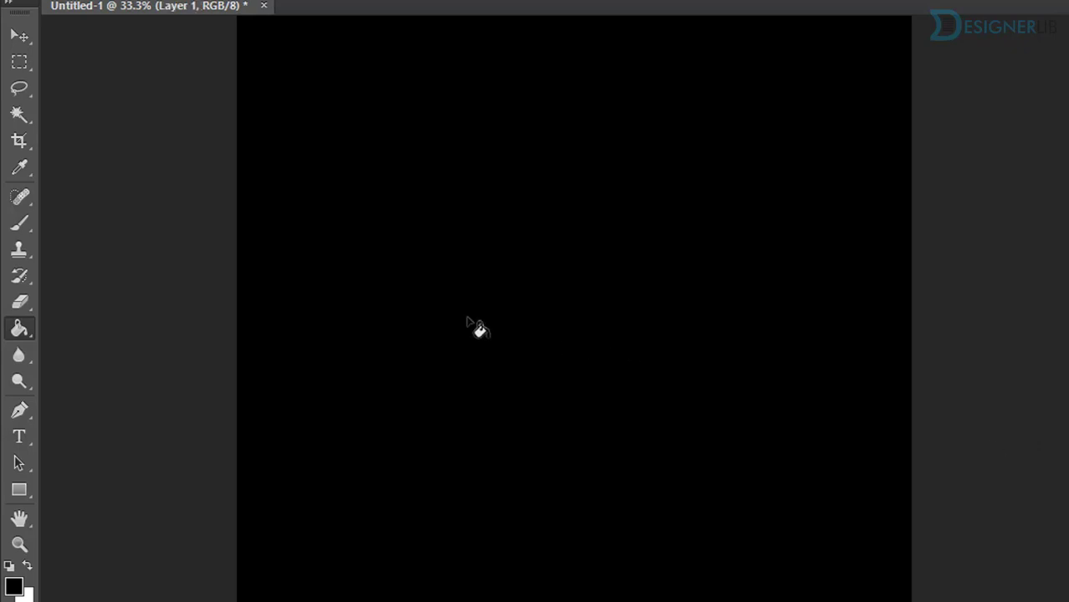
Step: Draw a circular selection on the canvas with the Elliptical Marquee
click(21, 64)
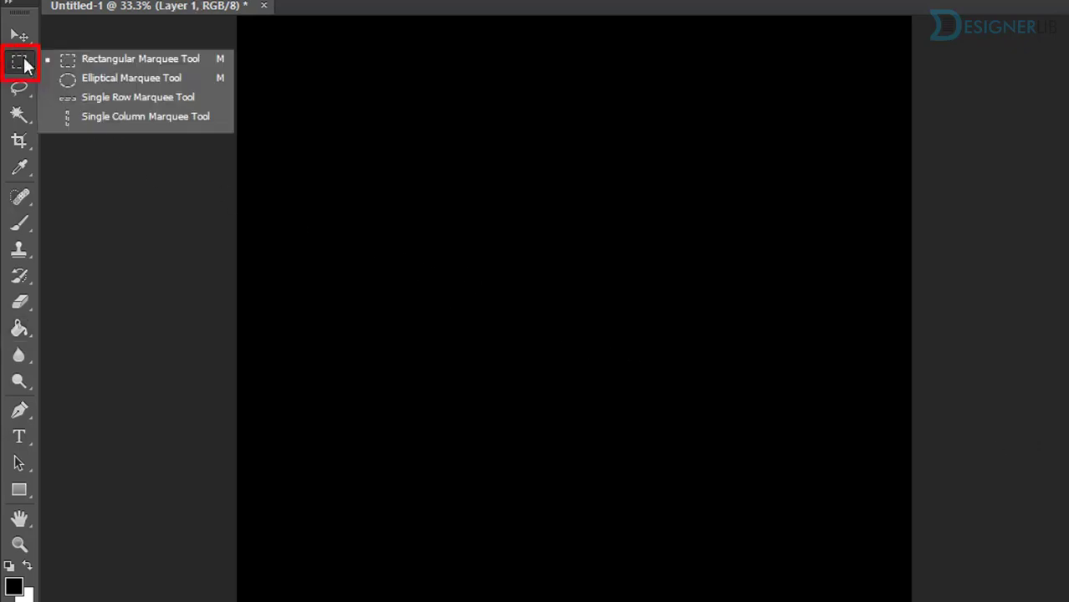
click(72, 74)
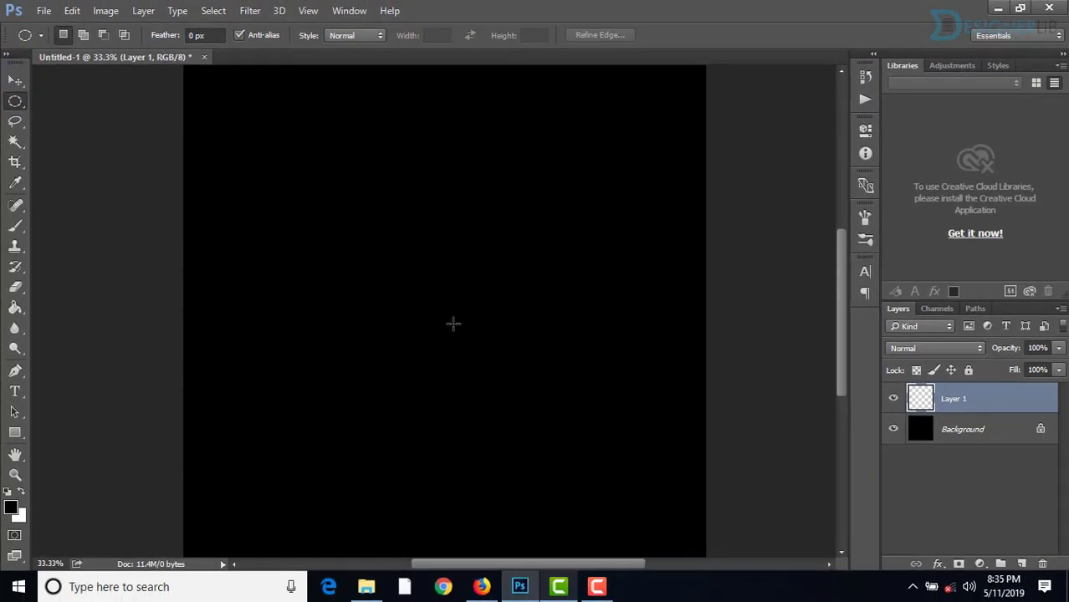
mouse_move(451, 311)
mouse_down()
mouse_move(529, 390)
mouse_move(504, 402)
mouse_up()
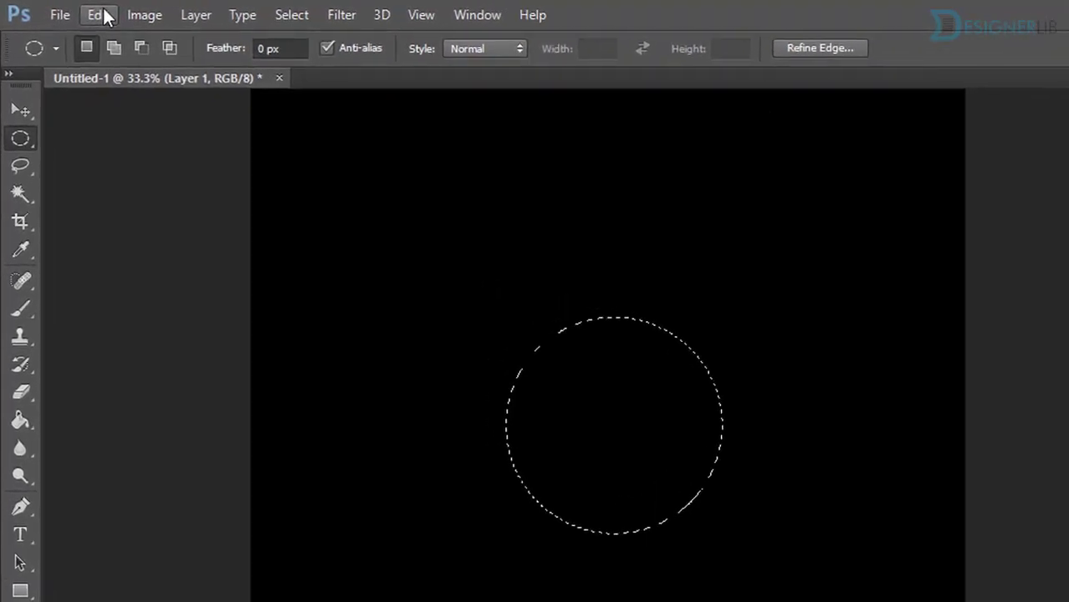
Step: Stroke the circle with a 10 px #999999 grey line centred on its edge
click(105, 15)
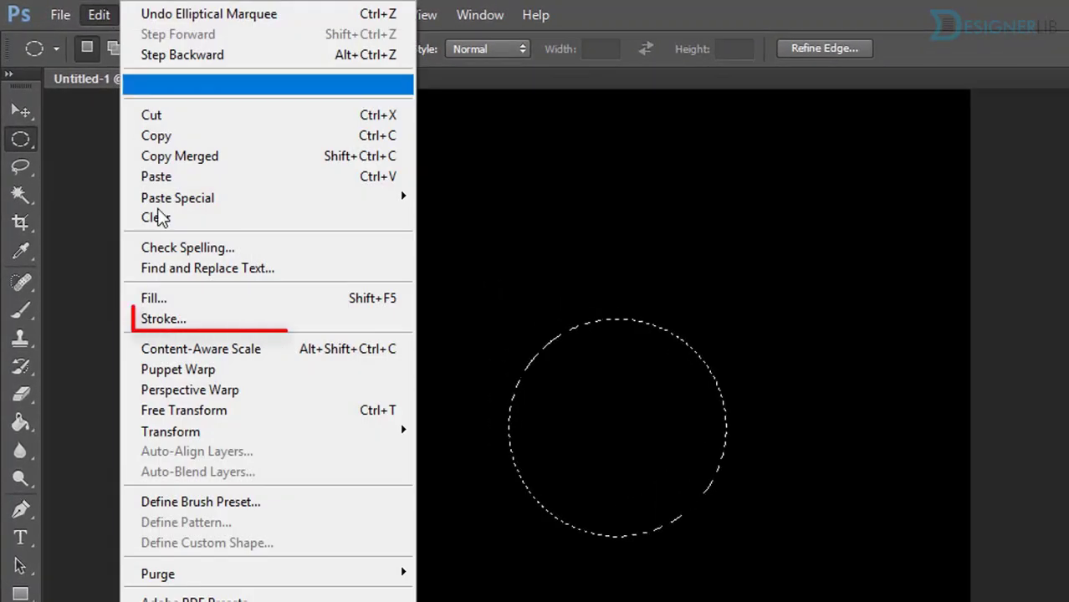
click(155, 322)
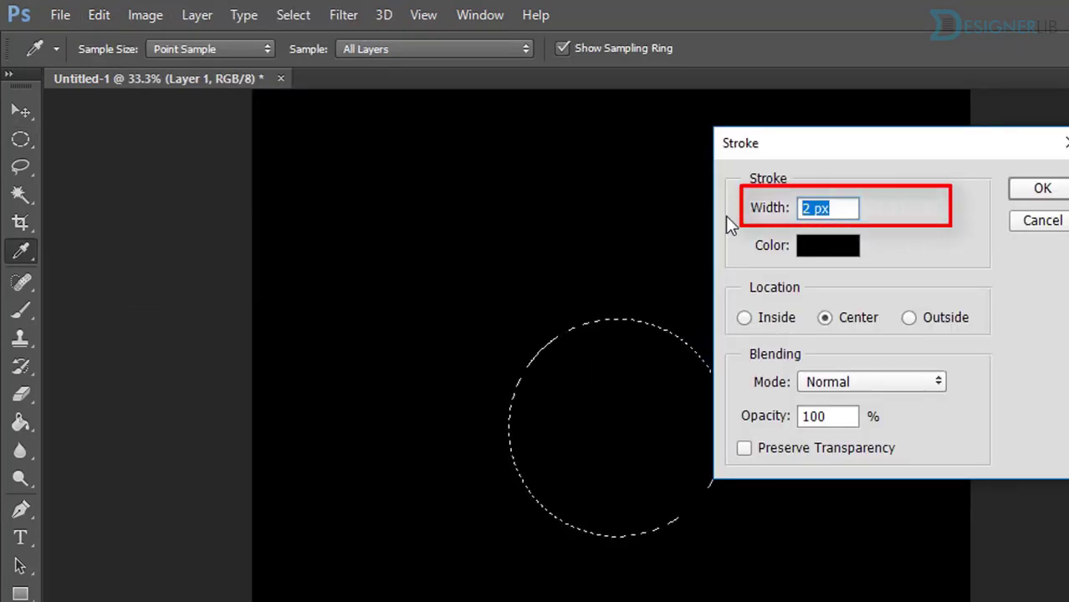
text(10)
click(838, 254)
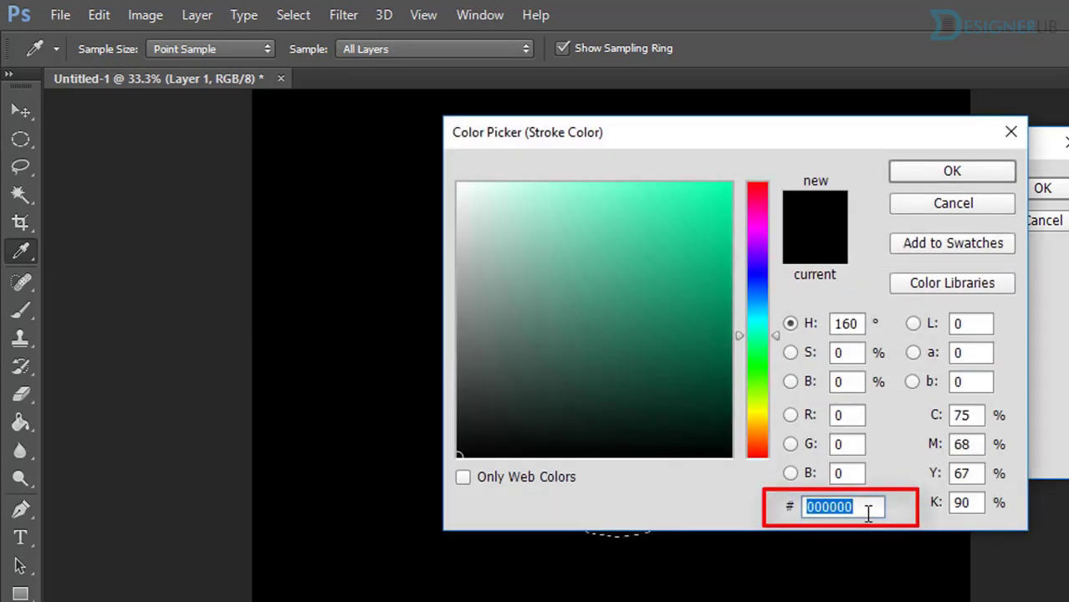
text(9)
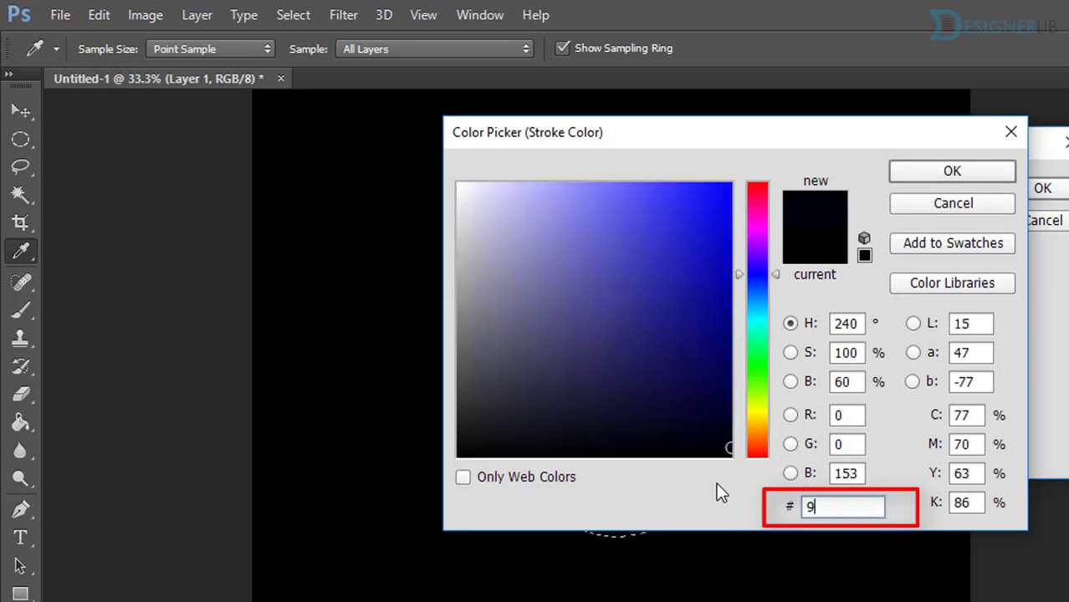
text(9999)
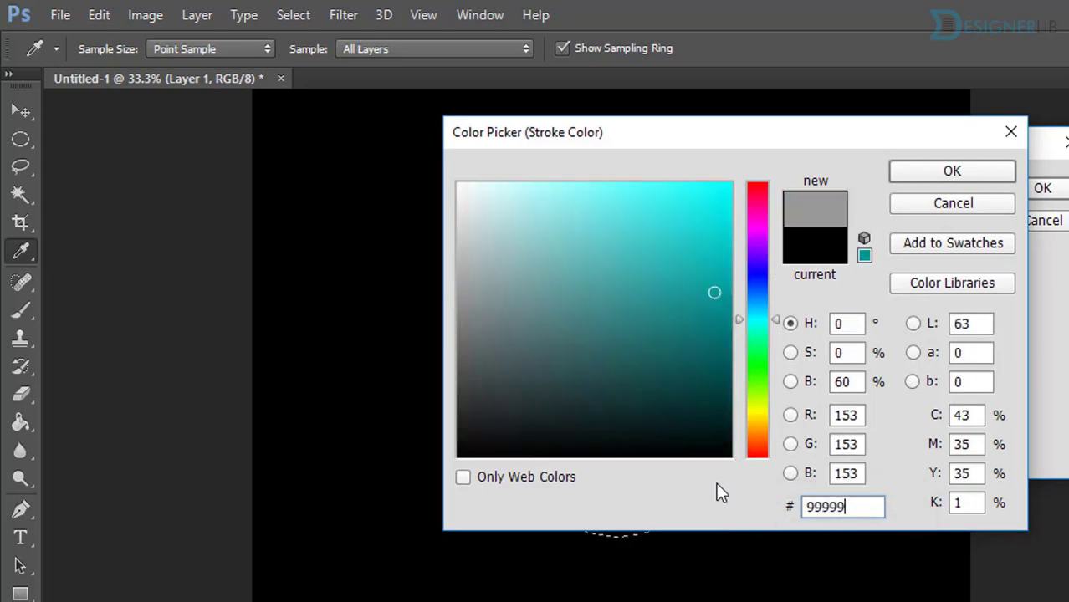
text(9)
click(954, 172)
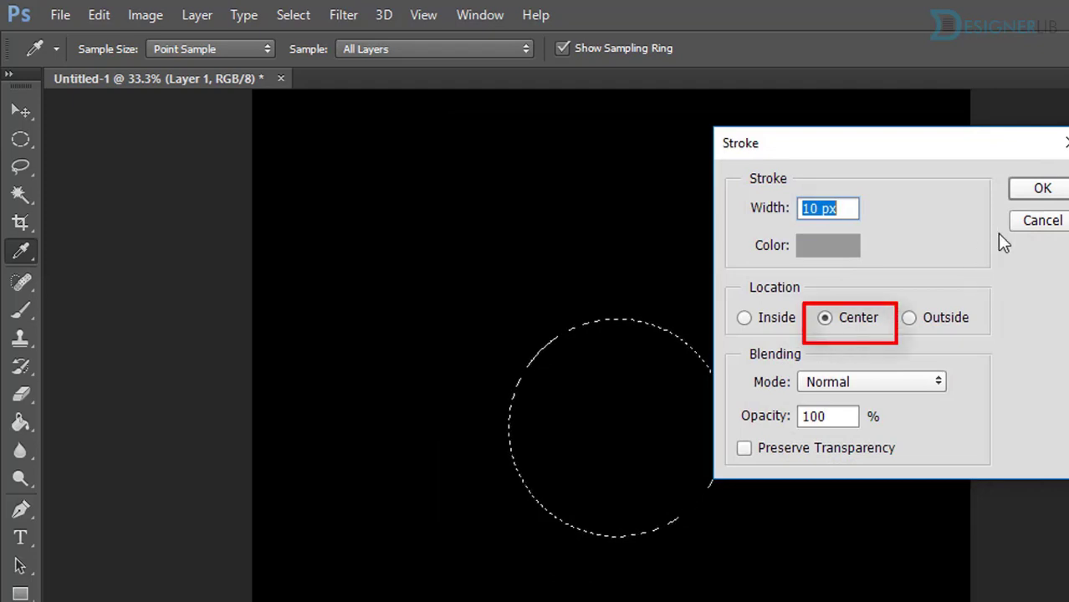
click(1033, 192)
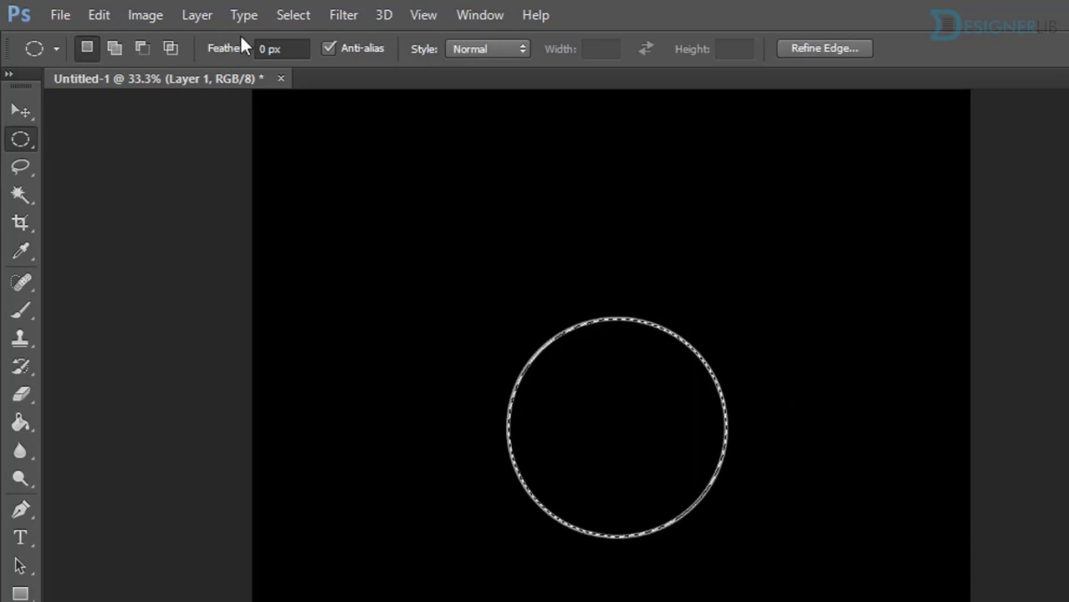
Step: Store the circle selection as a new channel via Save Selection, then deselect
click(296, 15)
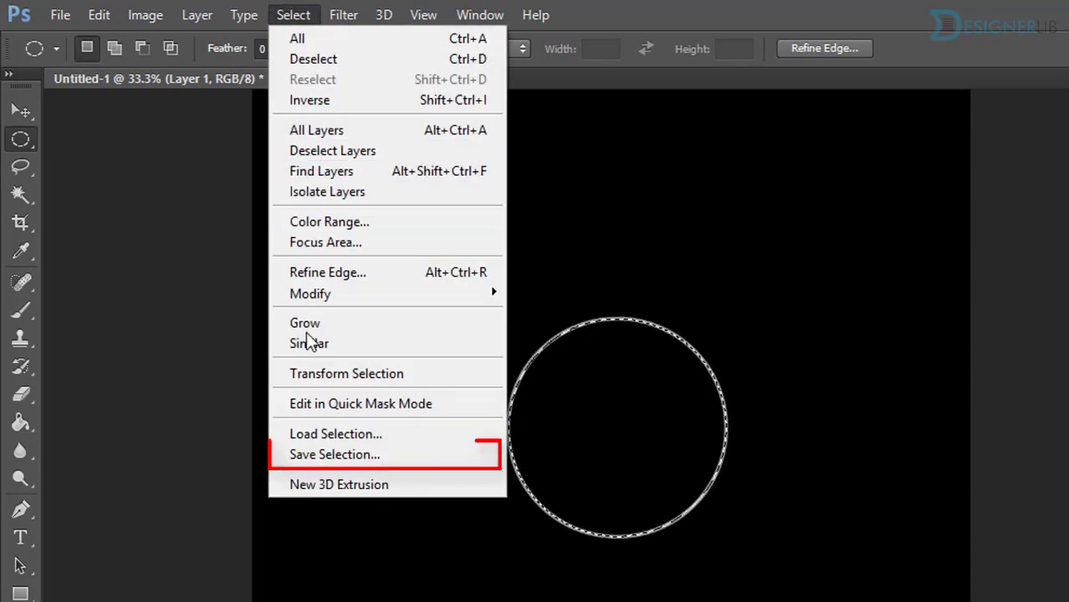
click(326, 457)
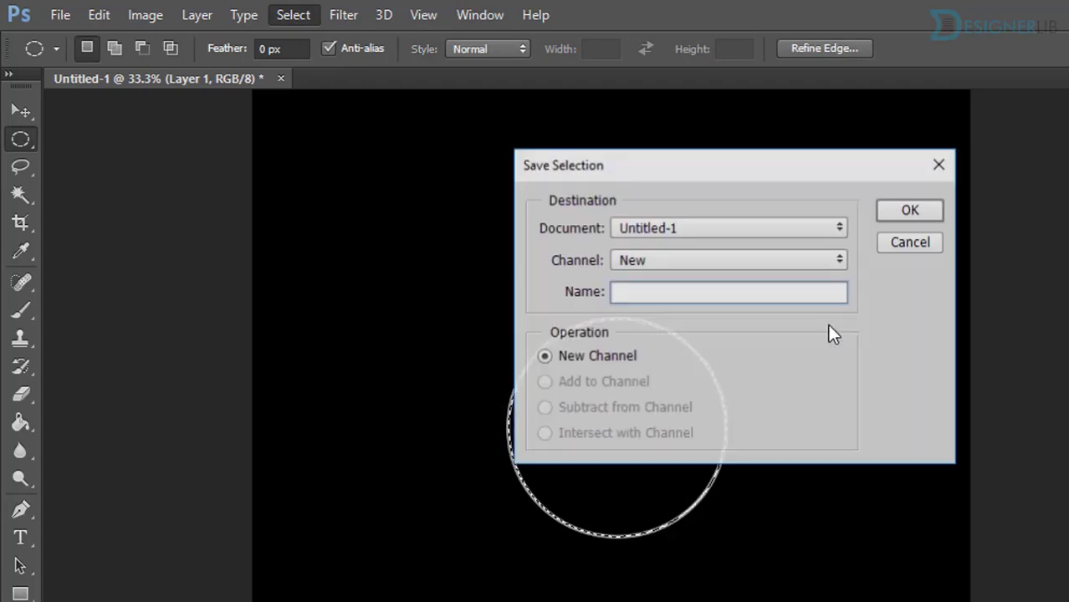
click(911, 211)
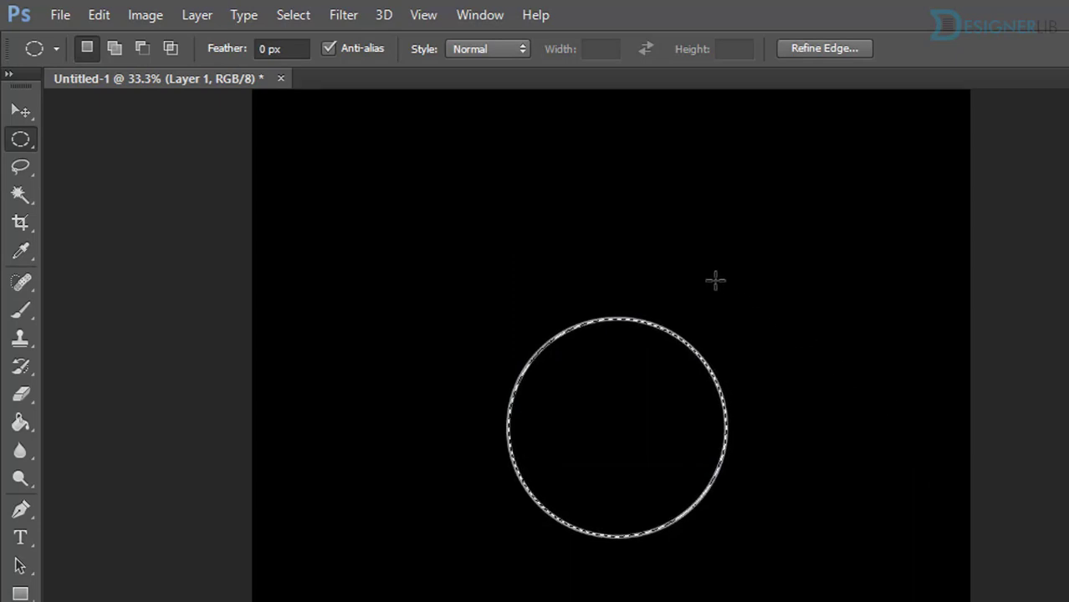
click(305, 14)
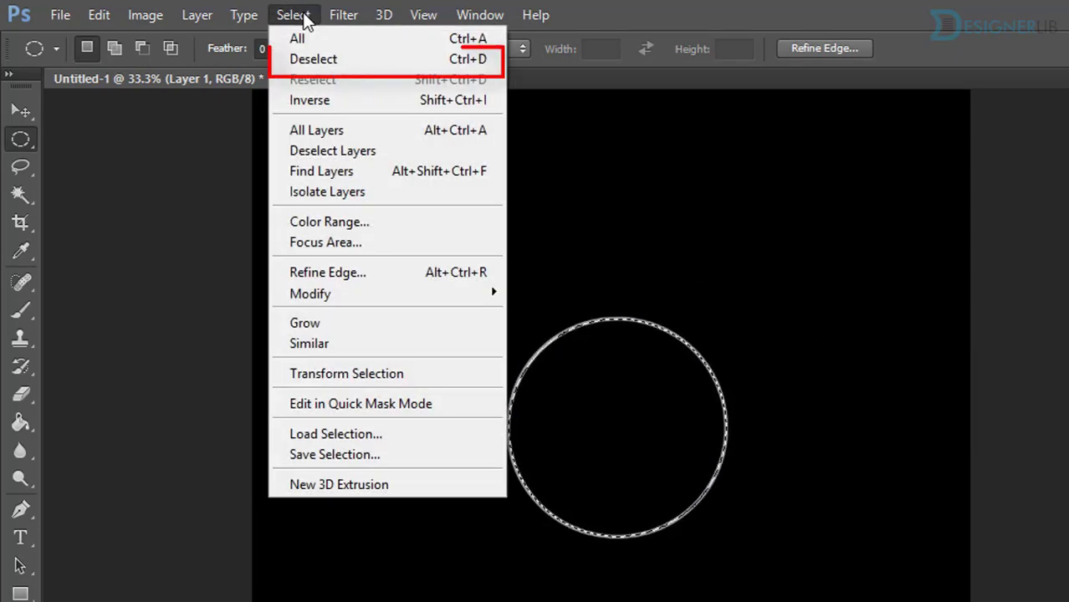
click(318, 65)
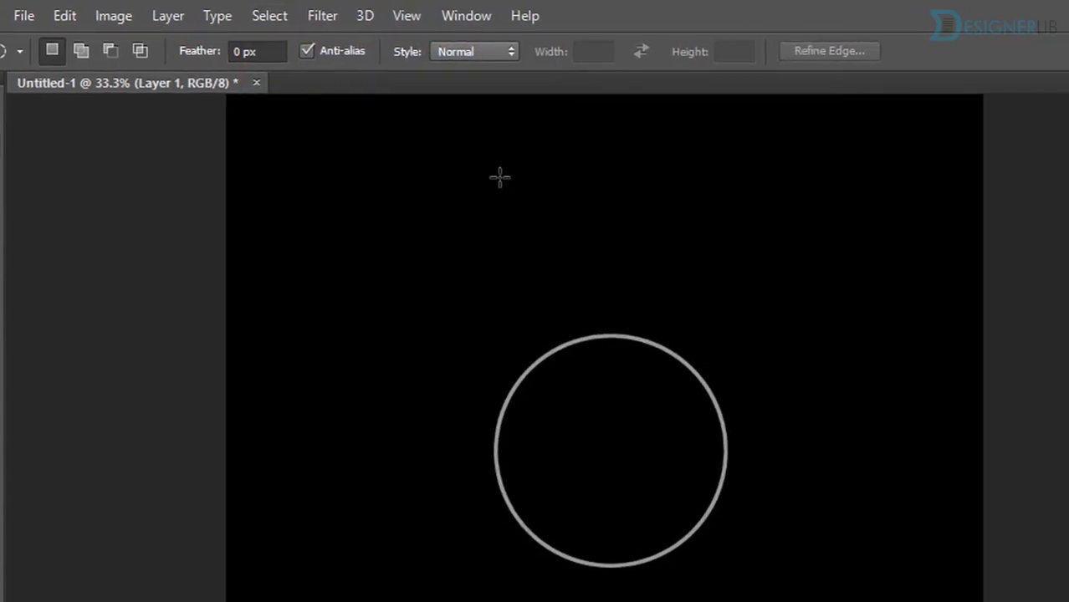
Step: Apply a Gaussian Blur with radius 23.7 pixels to the grey ring on Layer 1
click(320, 16)
mouse_move(332, 267)
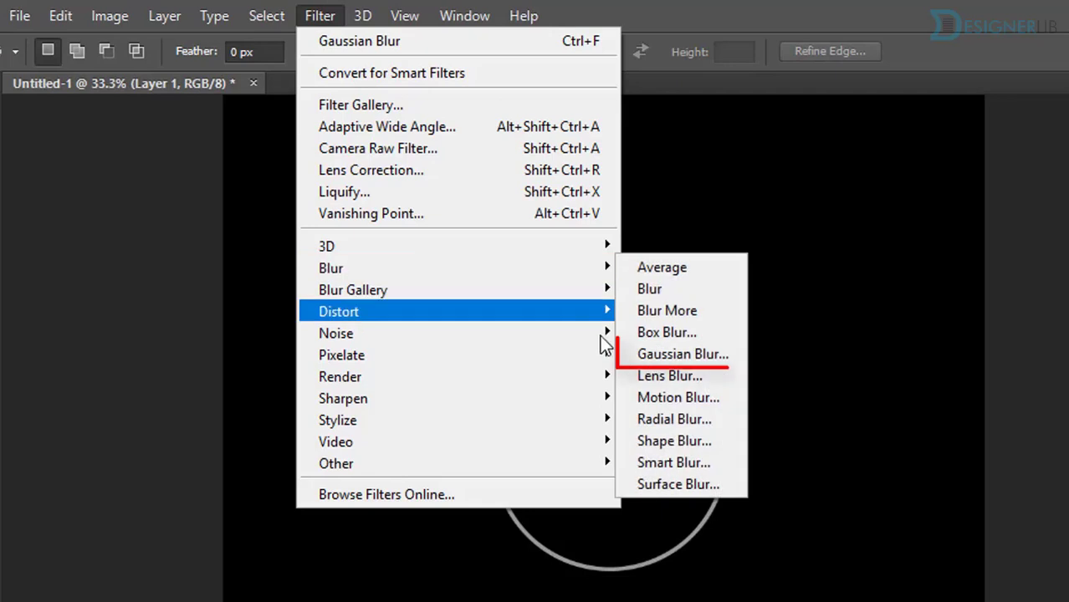
click(670, 355)
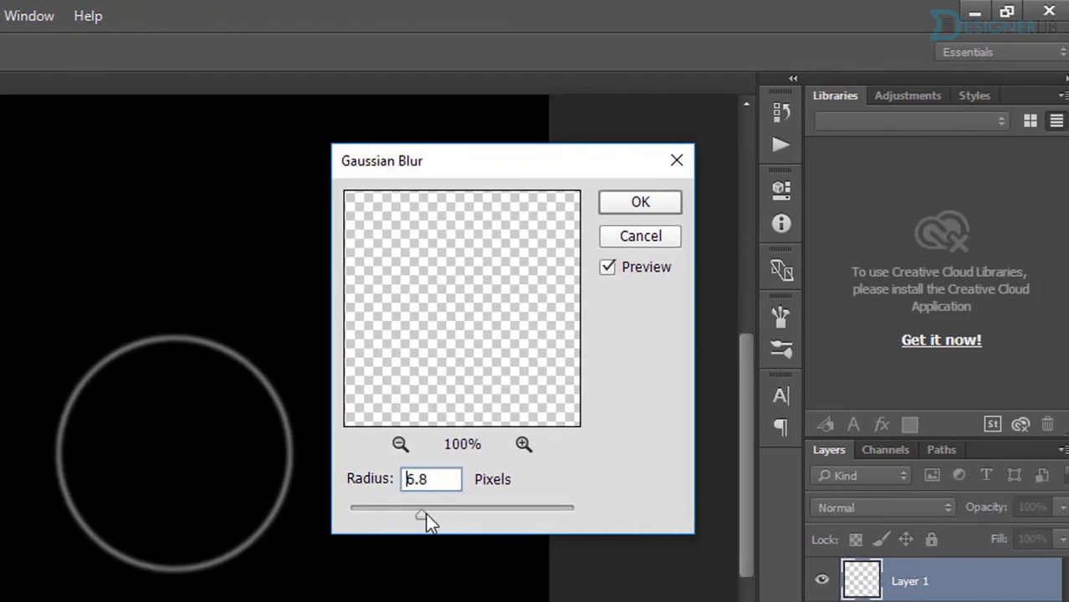
drag(851, 515, 870, 514)
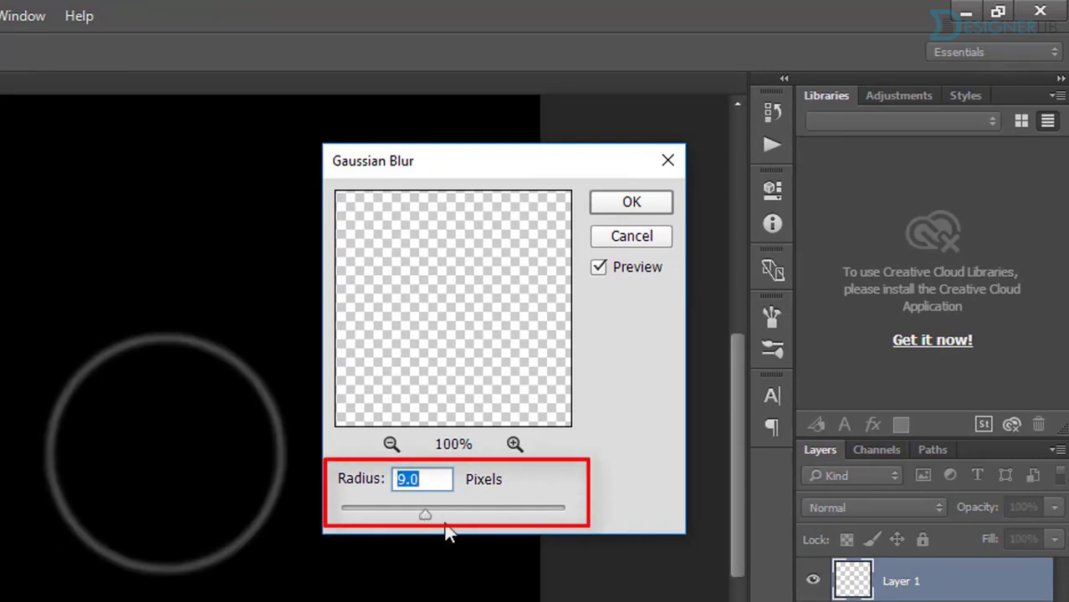
drag(425, 519, 442, 518)
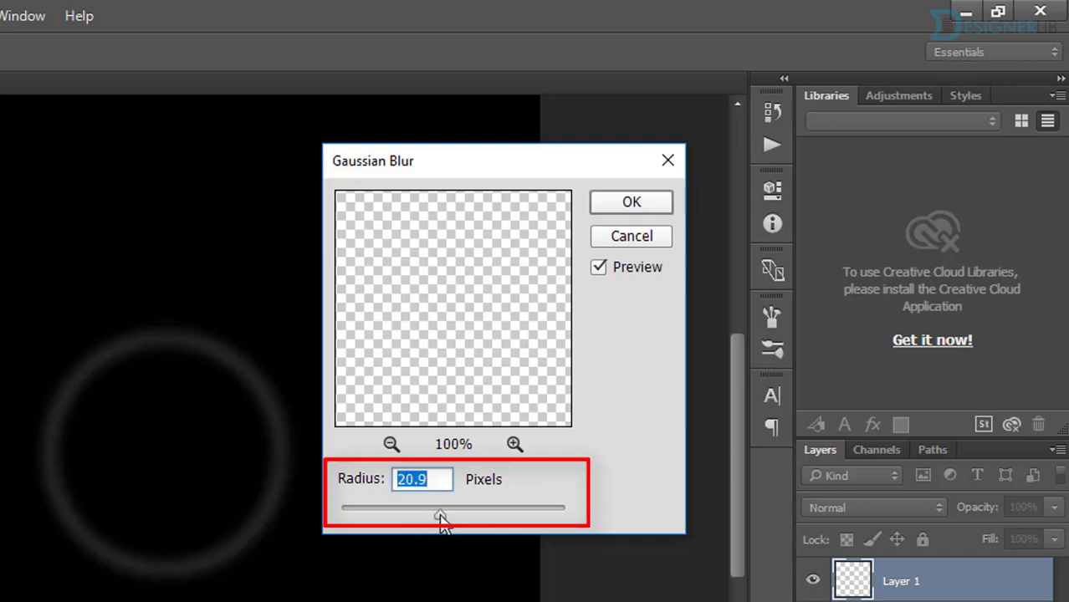
drag(444, 522, 445, 521)
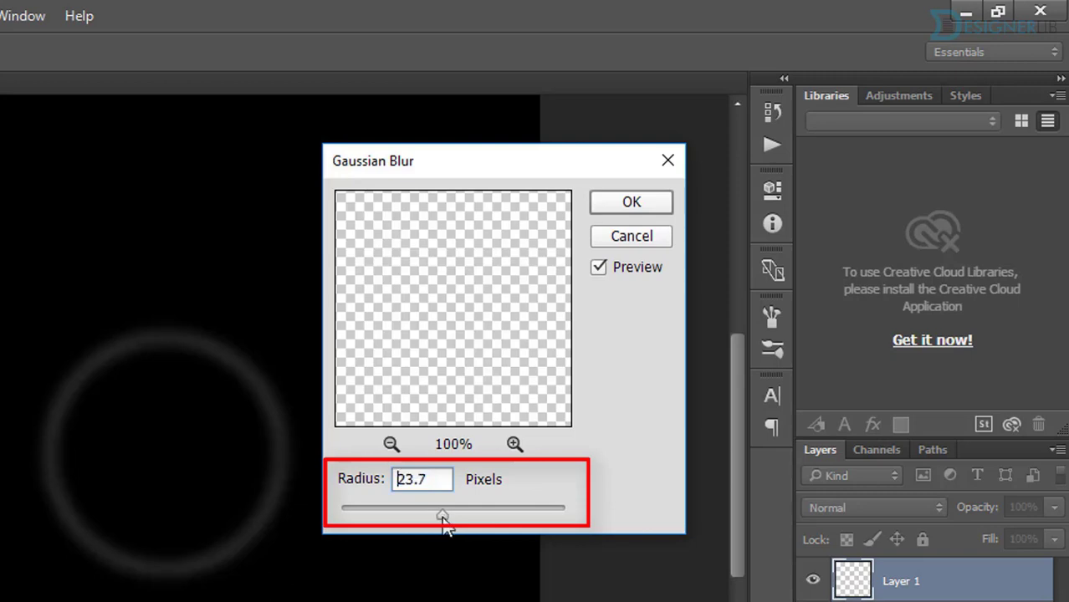
click(442, 517)
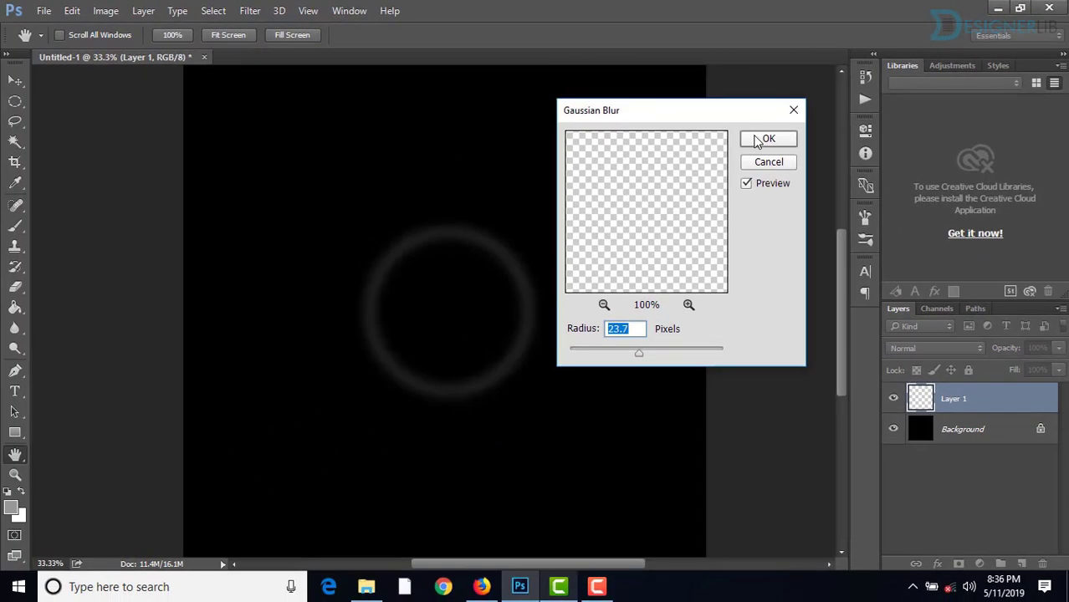
click(757, 142)
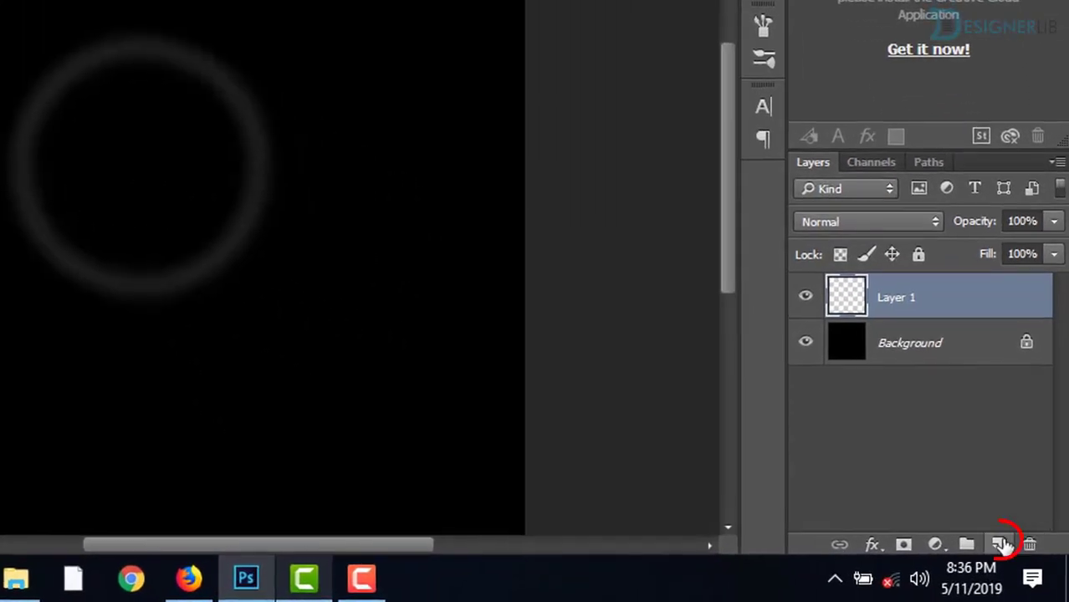
Step: Add a new empty Layer 2 above Layer 1
click(1001, 545)
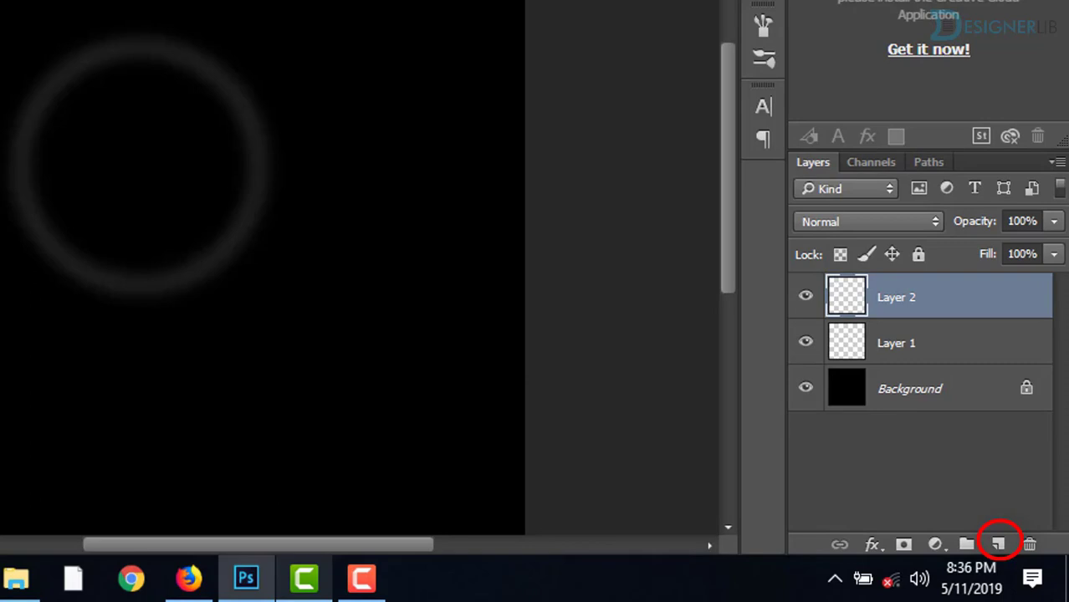
click(221, 17)
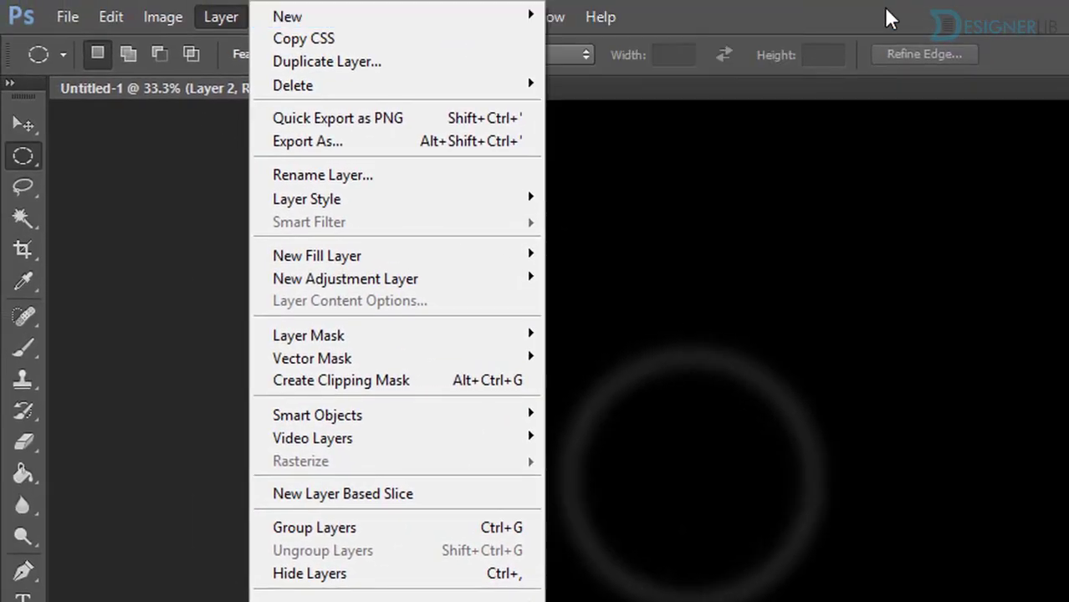
click(883, 8)
click(327, 15)
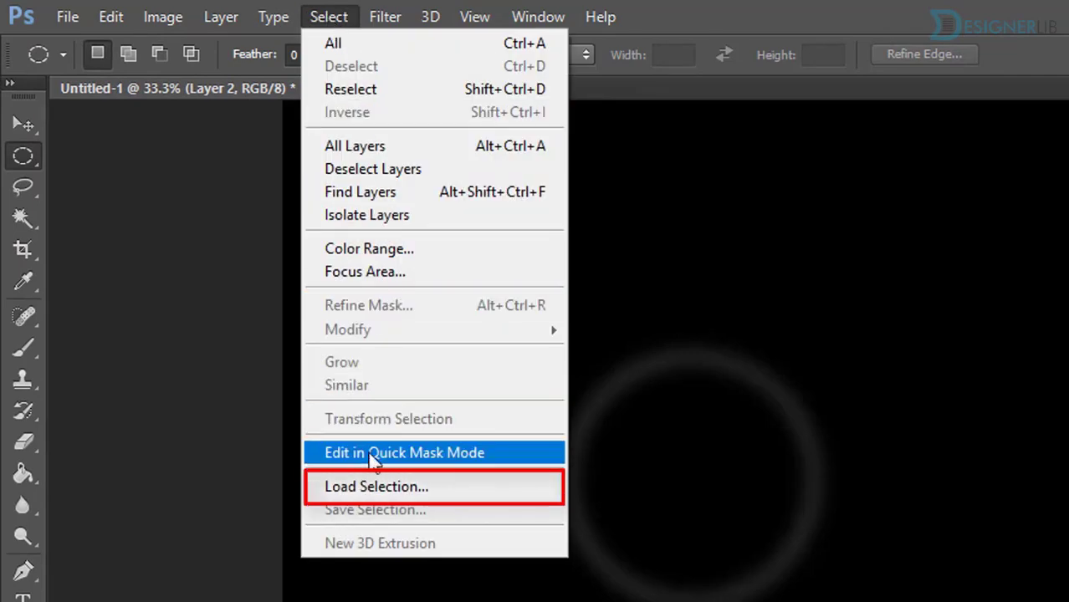
Step: Load the saved Alpha 1 channel back as the circle selection
click(381, 490)
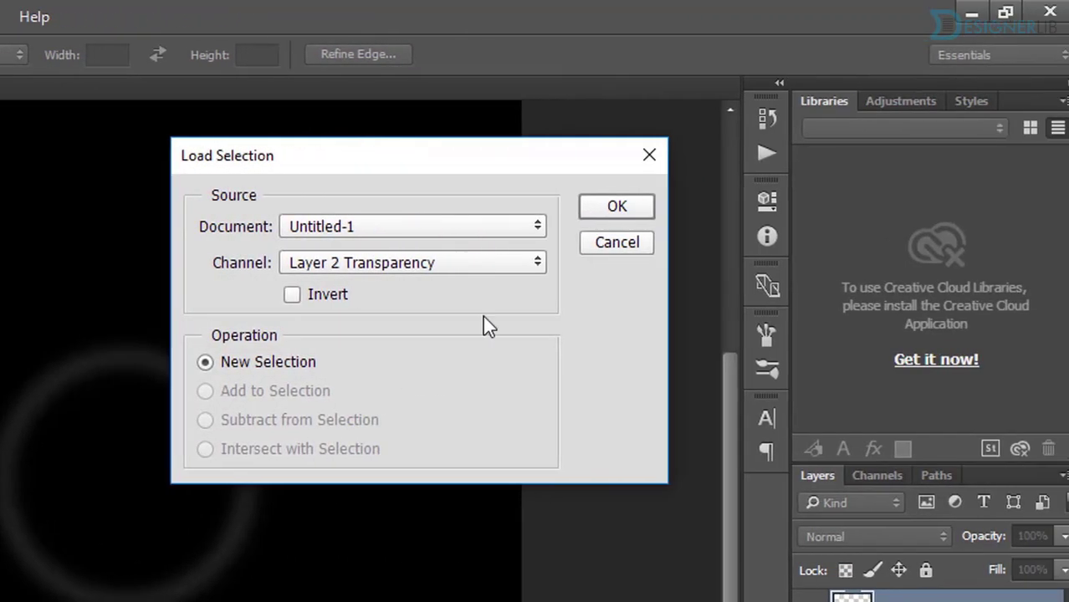
click(496, 264)
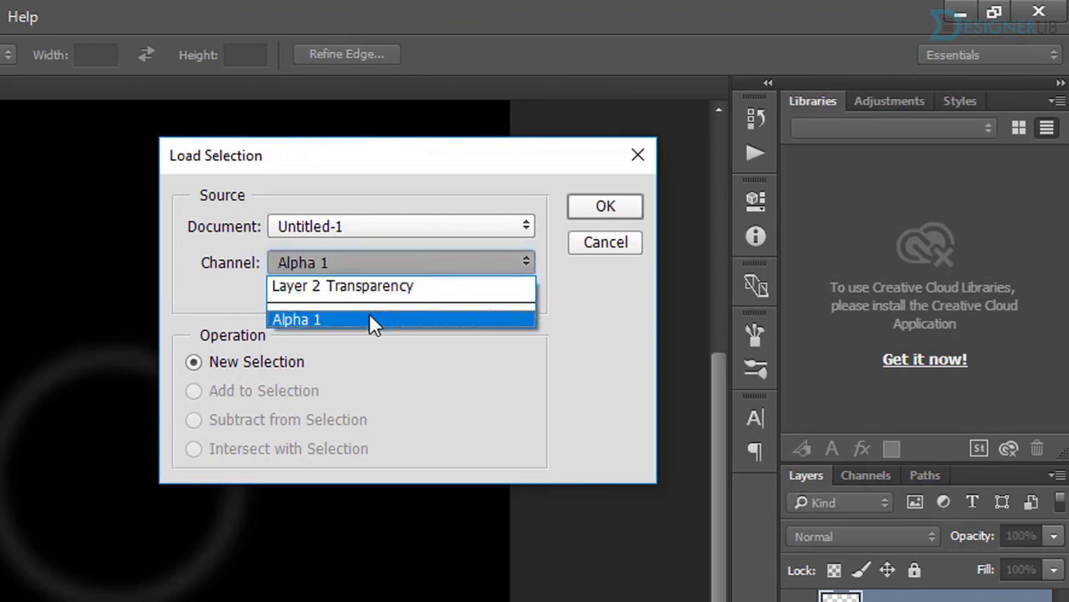
click(370, 318)
key(Return)
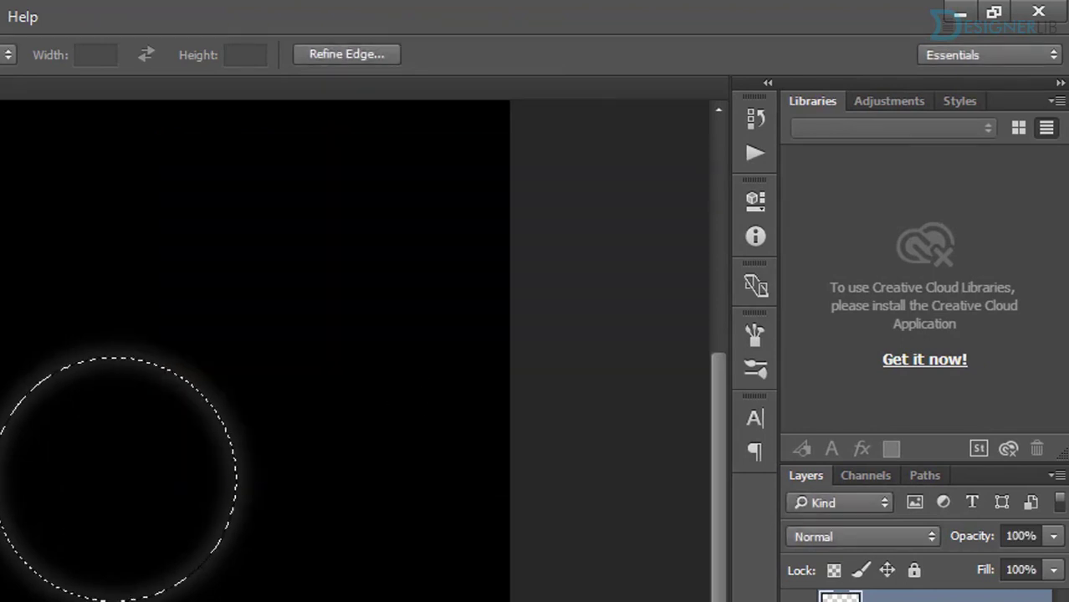
Step: Stroke the reloaded circle on Layer 2 with a 1 px #cccccc line, Location Center
click(110, 16)
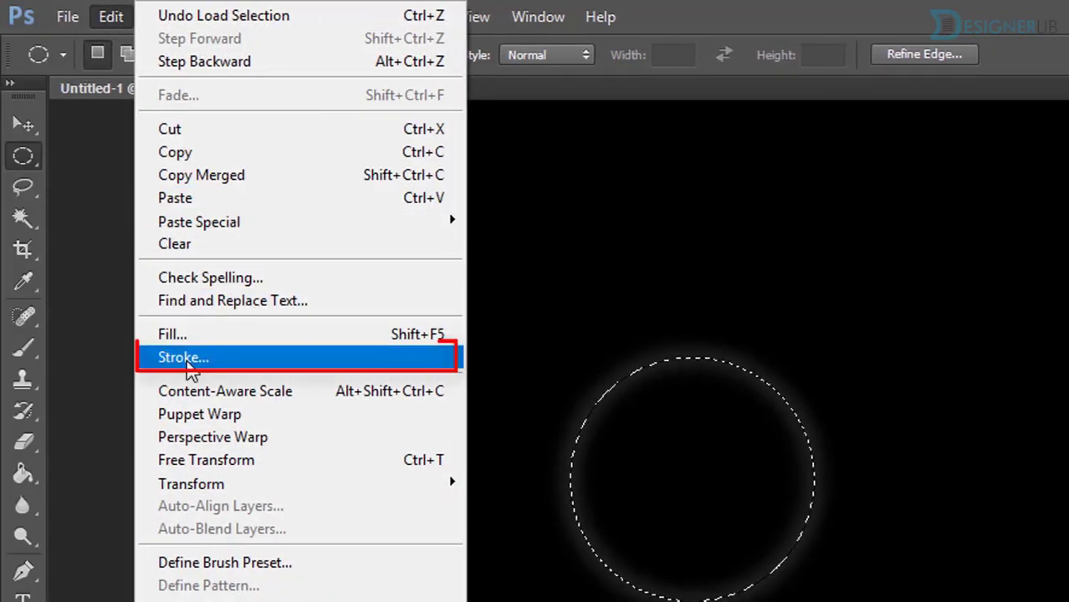
click(184, 358)
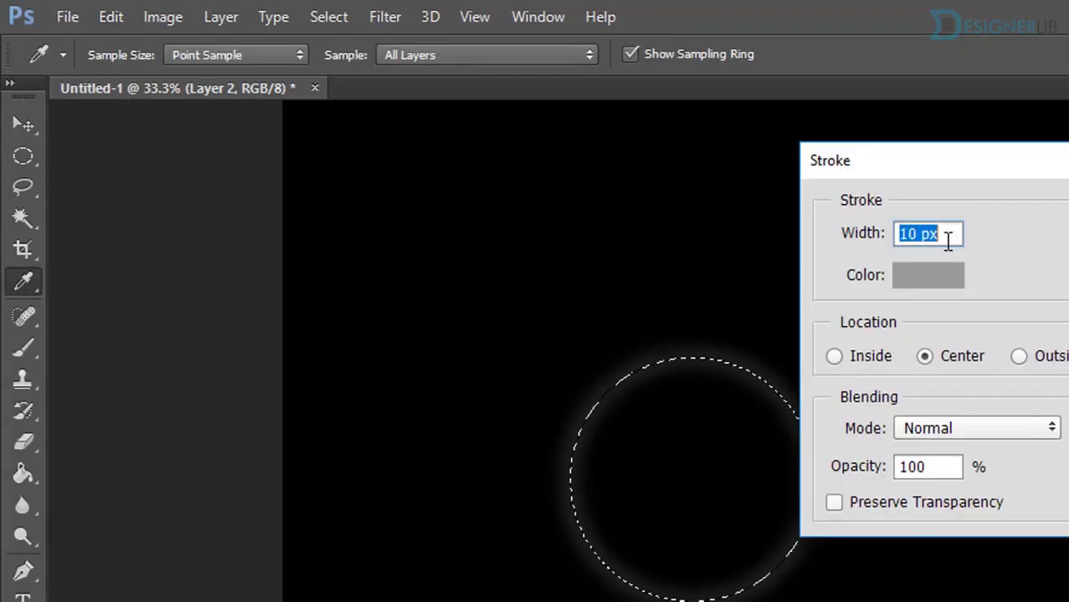
click(935, 234)
drag(935, 234, 898, 234)
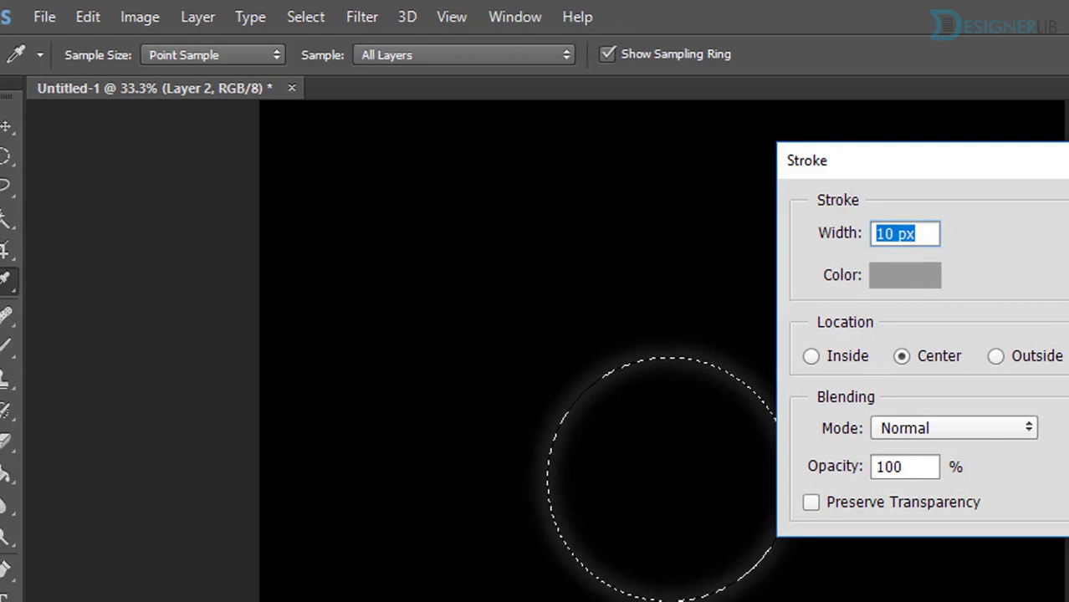
text(1)
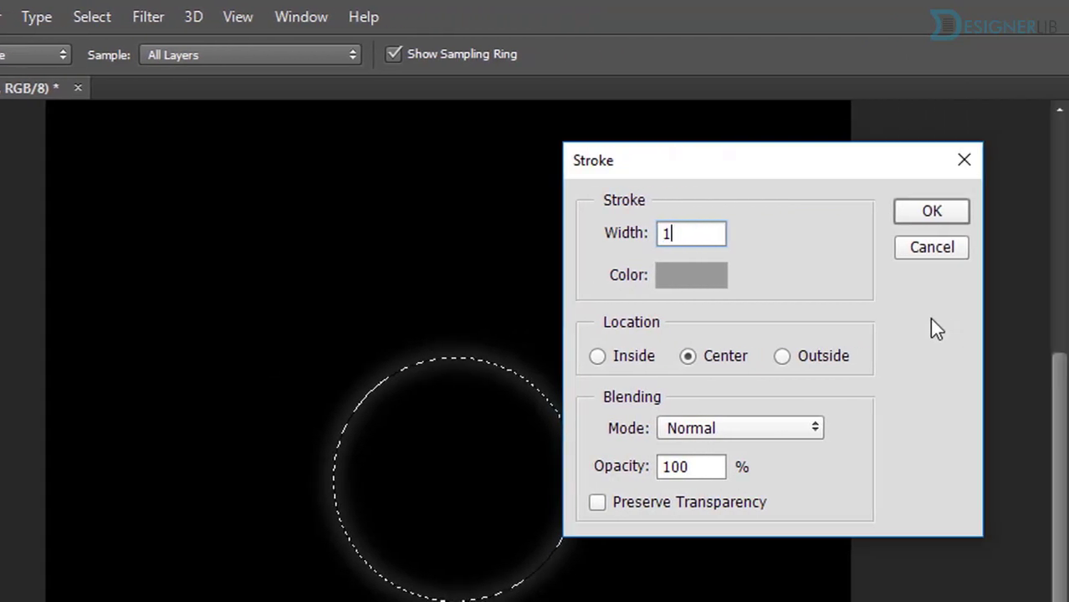
click(649, 280)
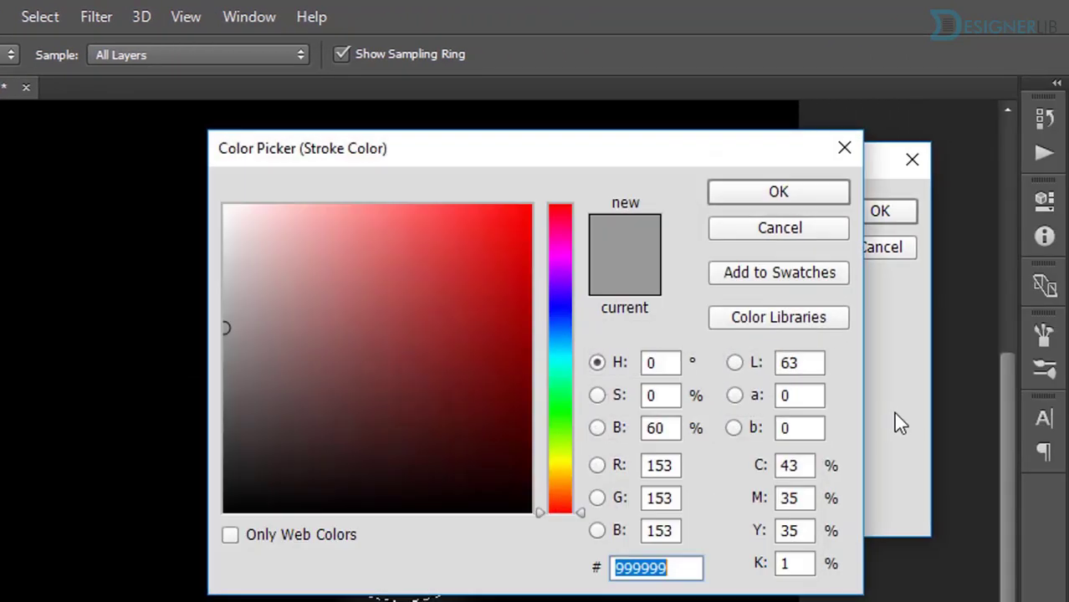
text(c)
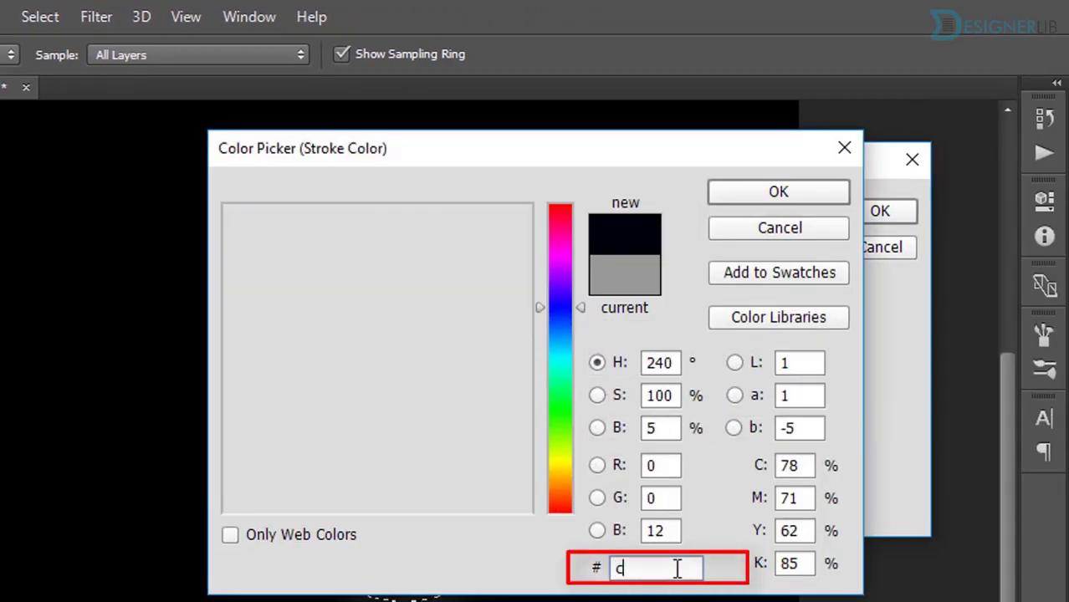
text(ccc)
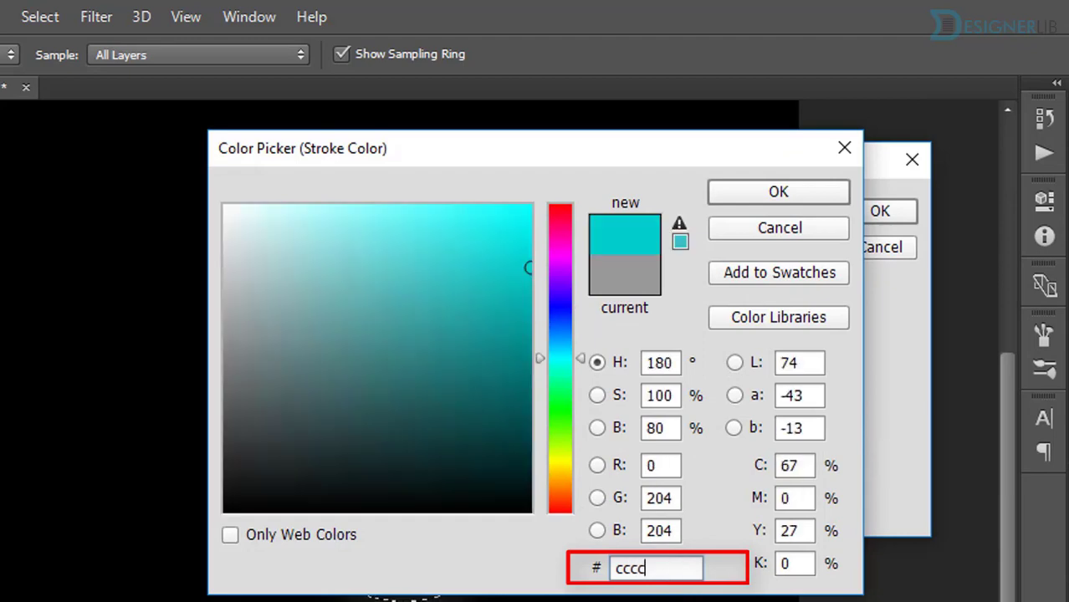
key(ctrl+a)
text(c)
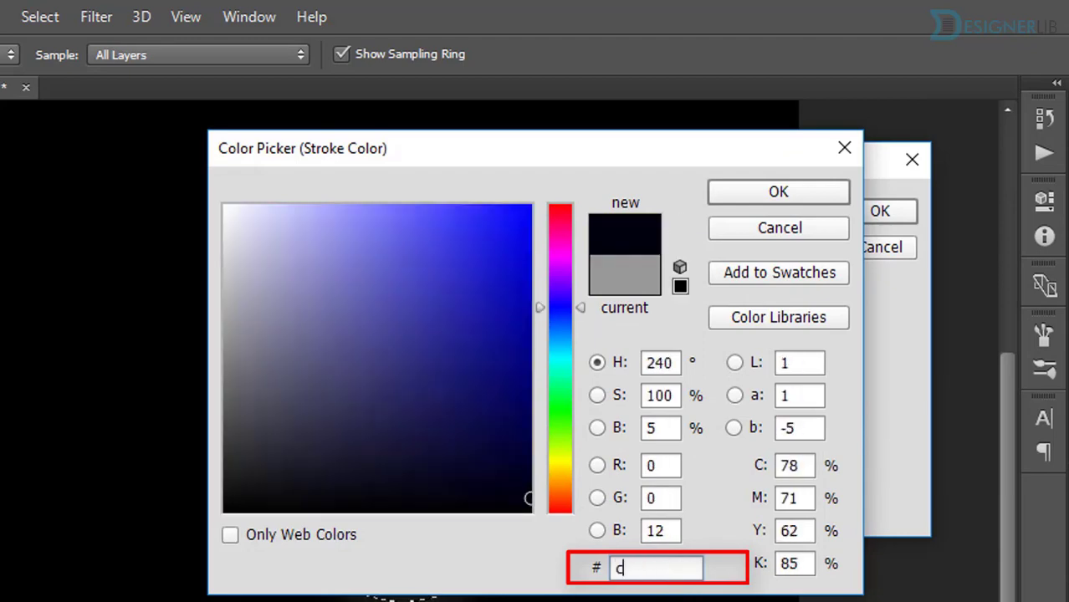
text(ccccc)
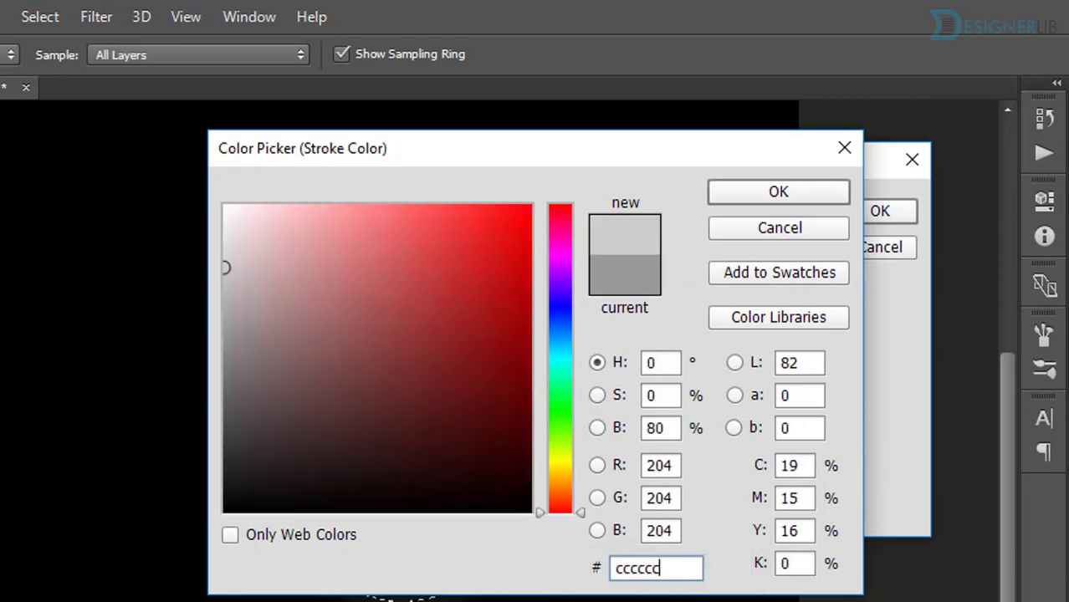
click(809, 190)
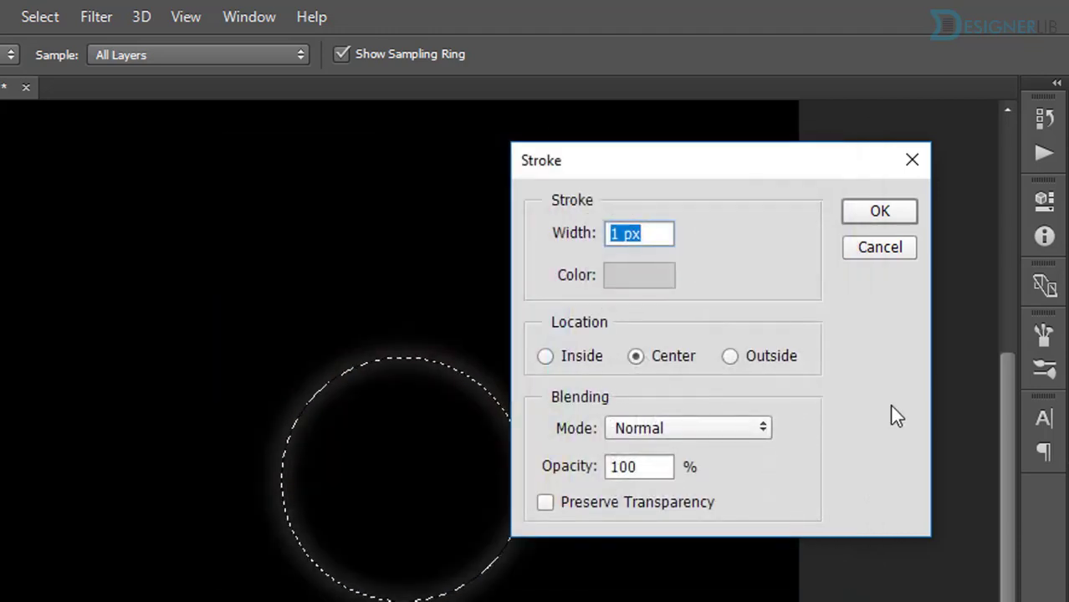
click(877, 222)
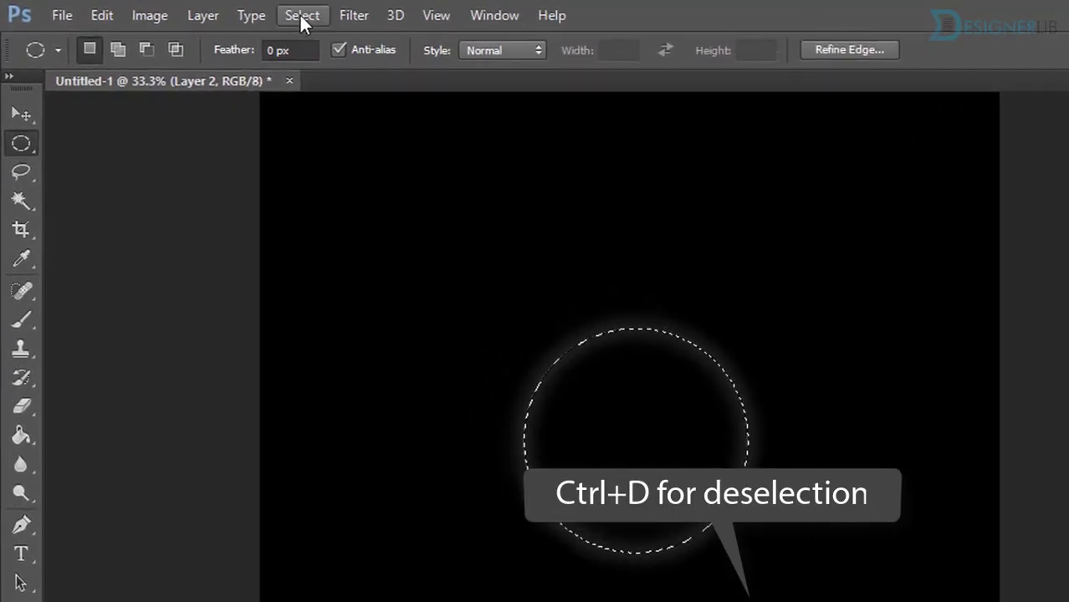
Step: Deselect, then free-transform Layer 1's glow to about 5.99 cm square around the ring
click(212, 11)
click(323, 60)
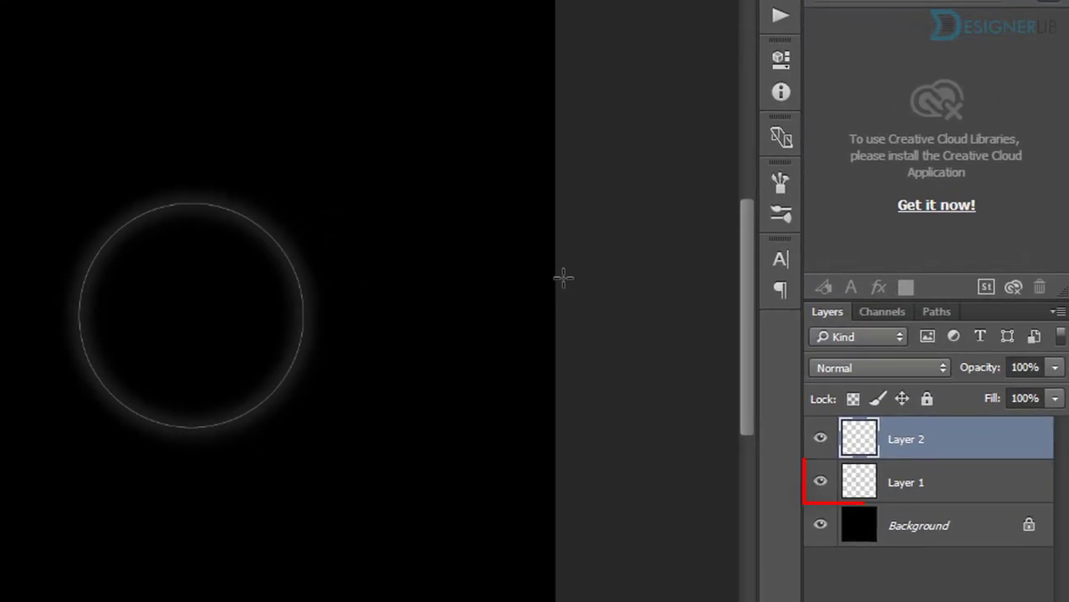
click(923, 490)
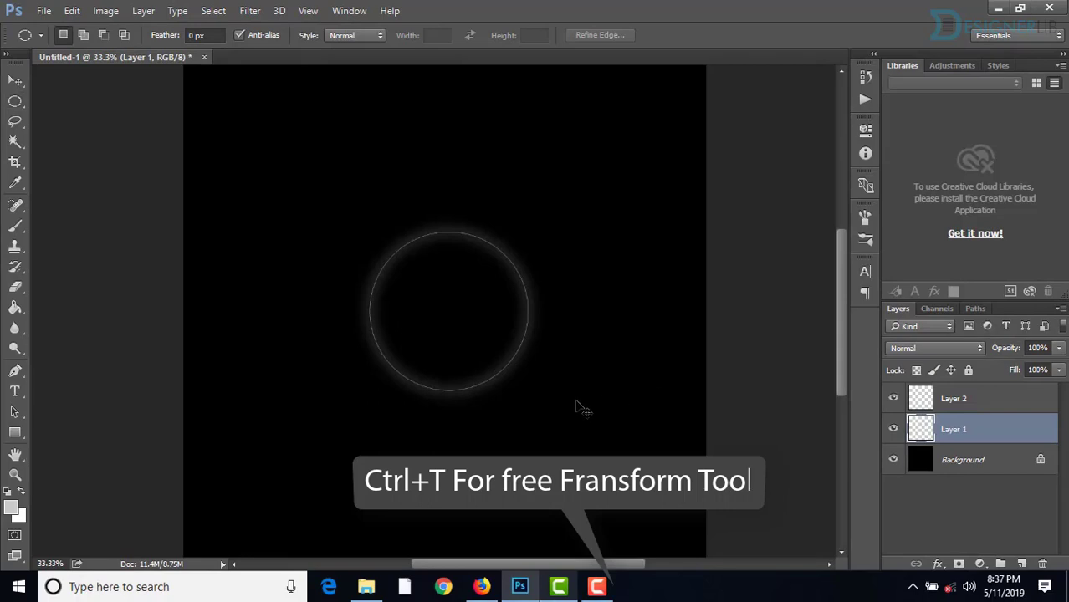
key(ctrl+t)
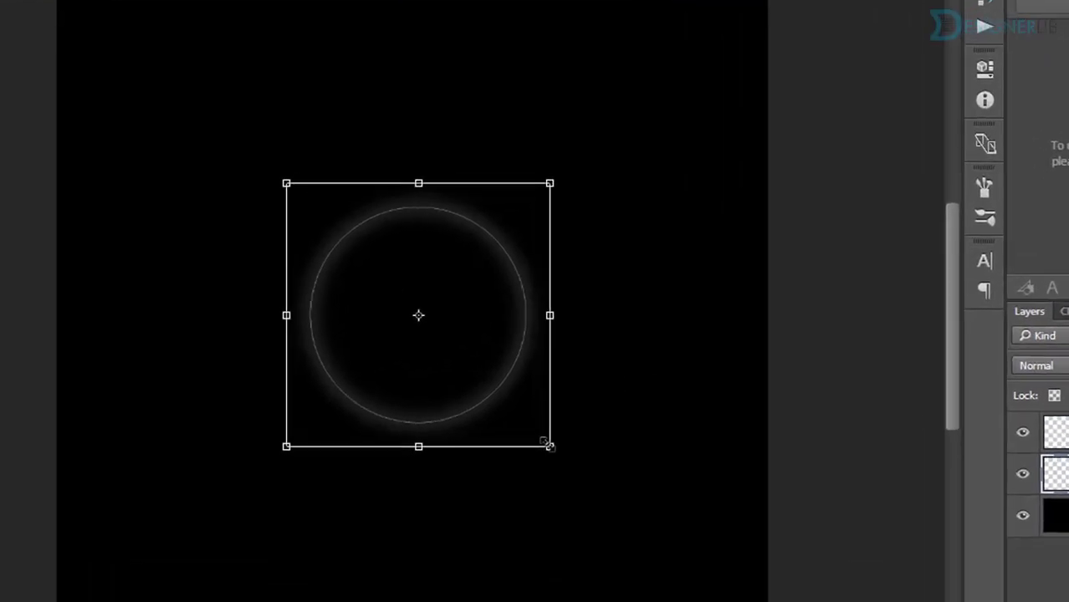
drag(546, 407, 541, 401)
drag(542, 439, 545, 440)
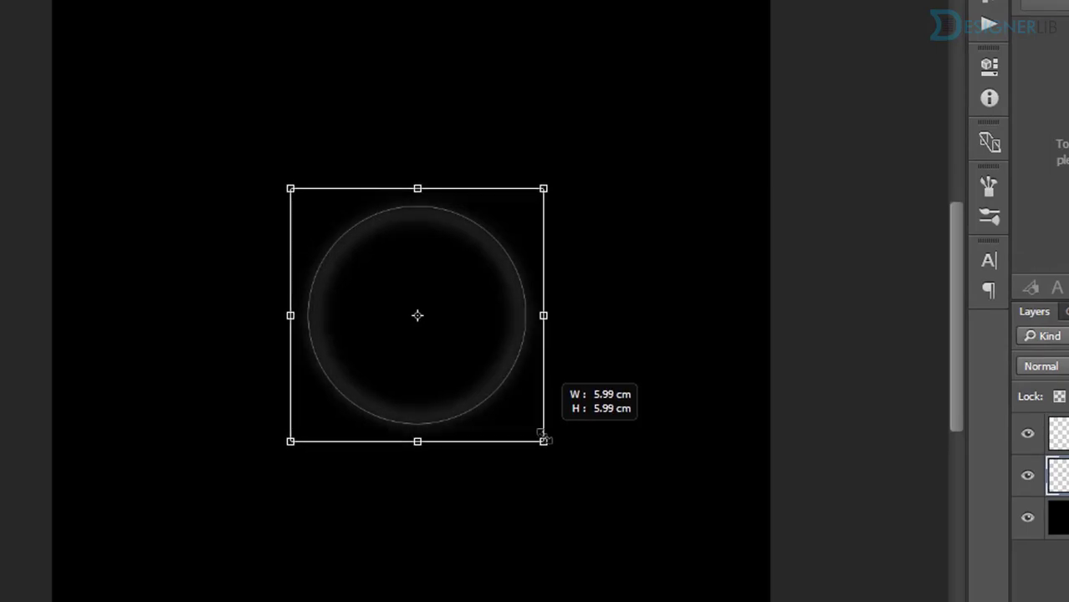
drag(544, 439, 546, 443)
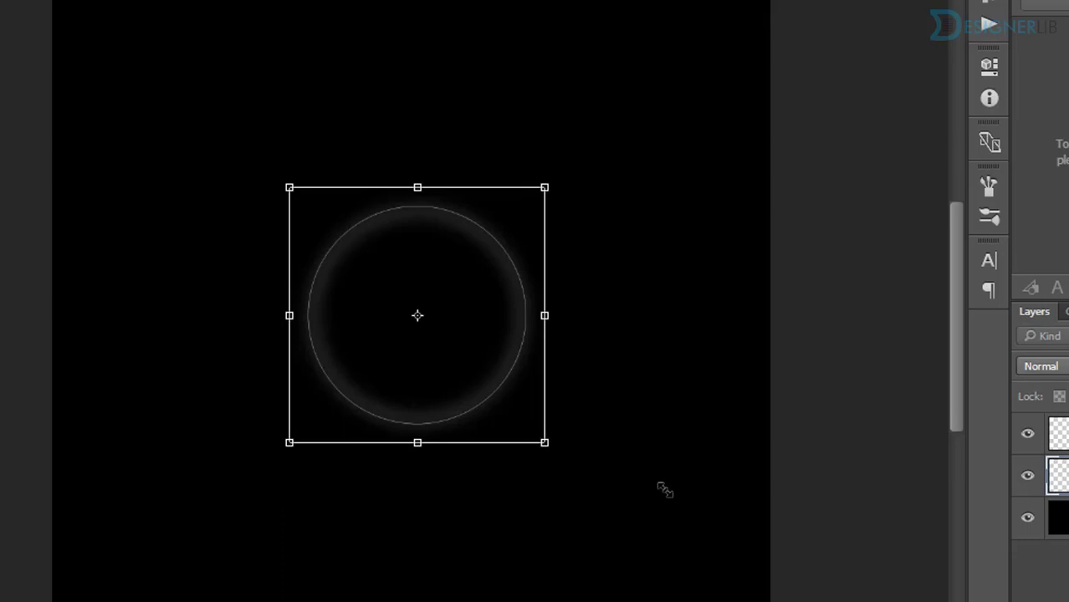
key(Return)
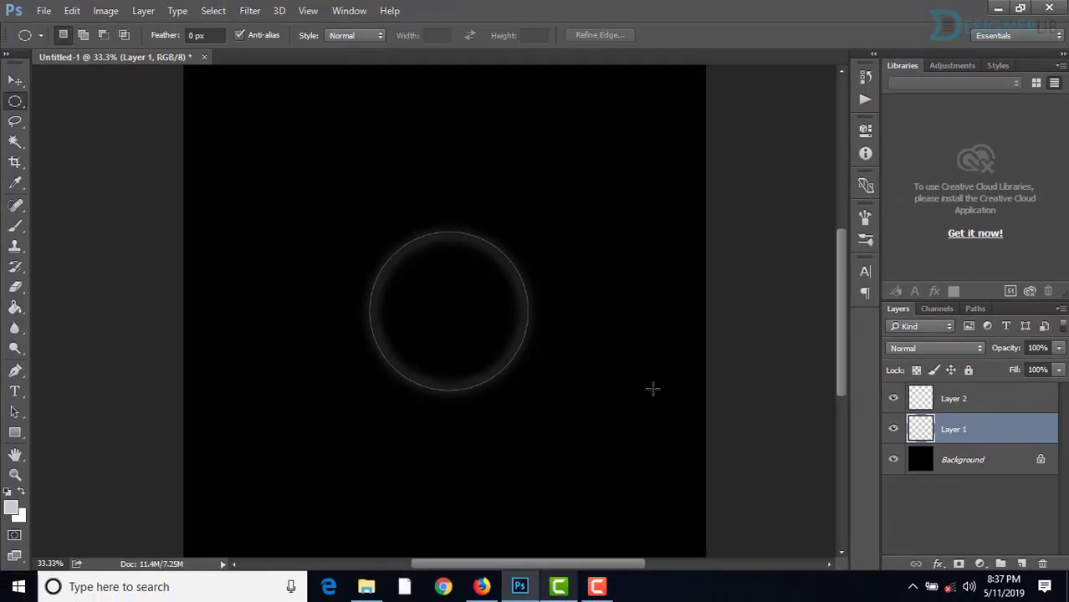
Step: Select Layer 2 and blur its 1 px ring with a 3.1-pixel Gaussian Blur
click(969, 400)
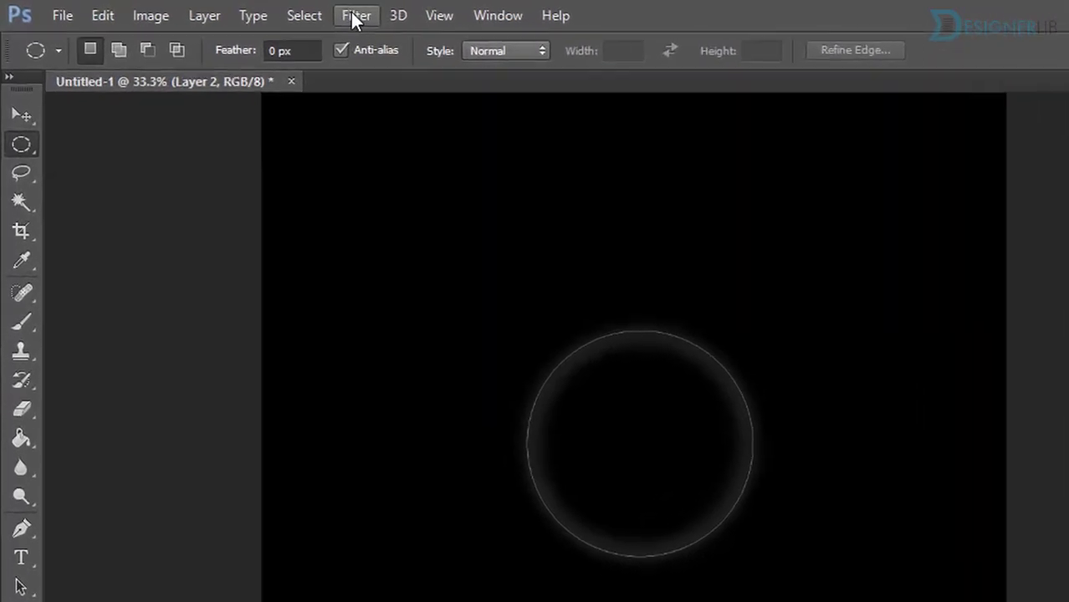
click(249, 10)
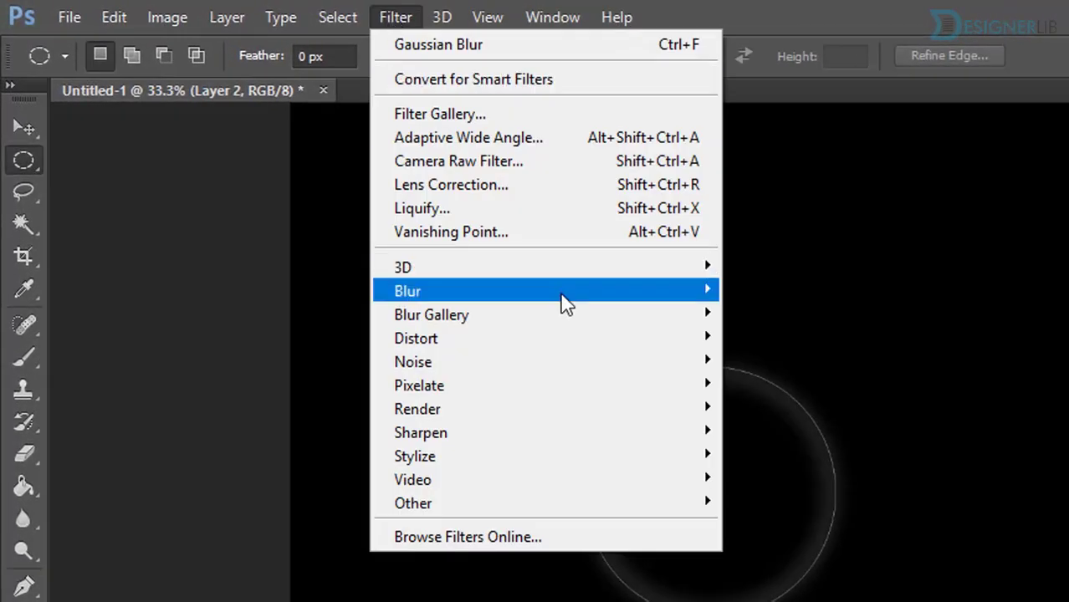
mouse_move(407, 291)
click(761, 381)
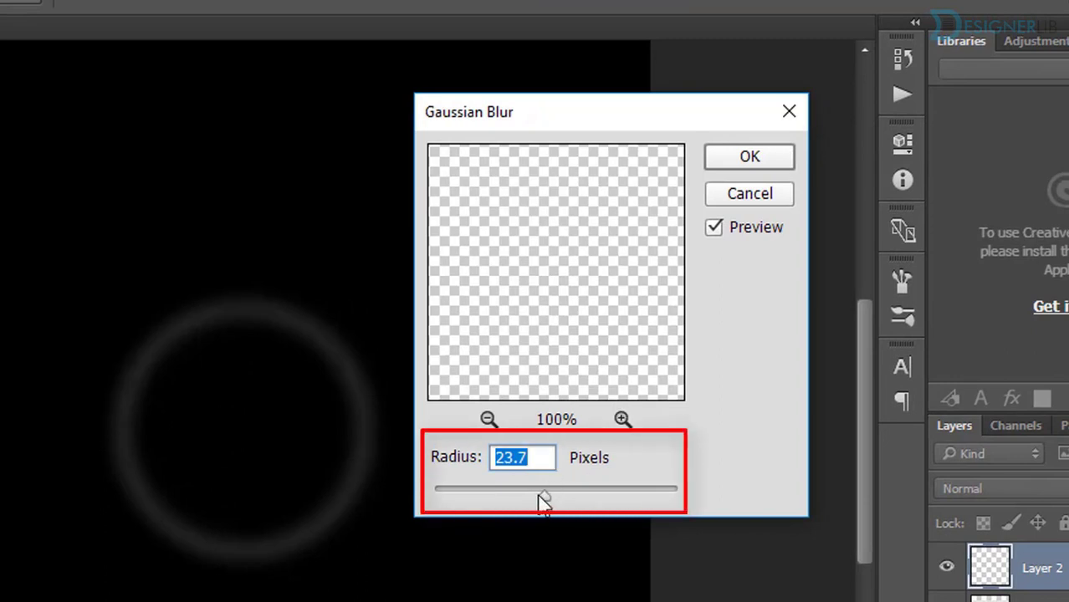
drag(542, 500, 477, 502)
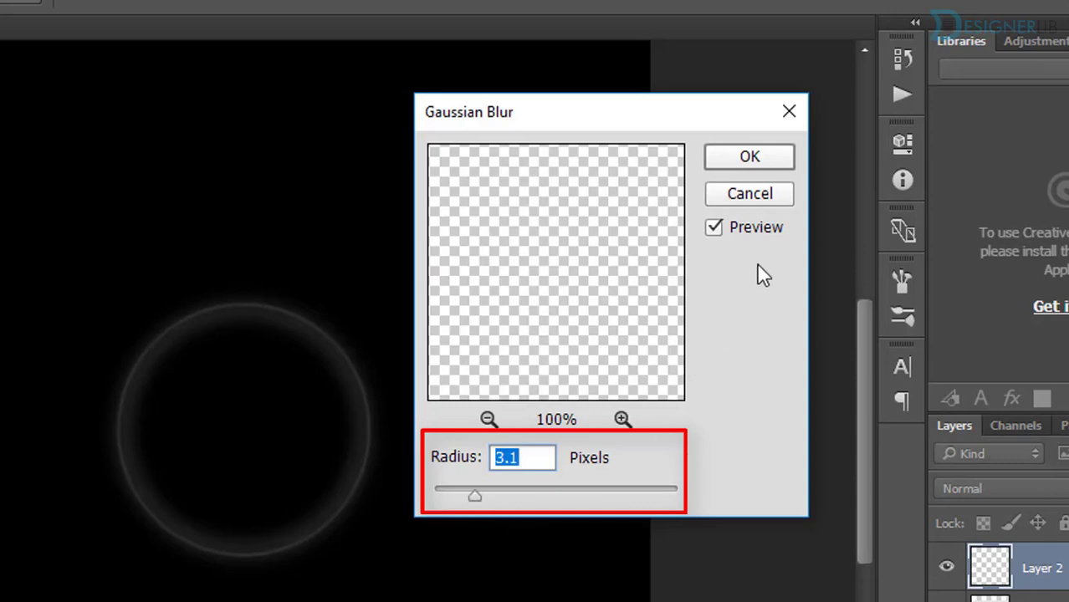
click(766, 159)
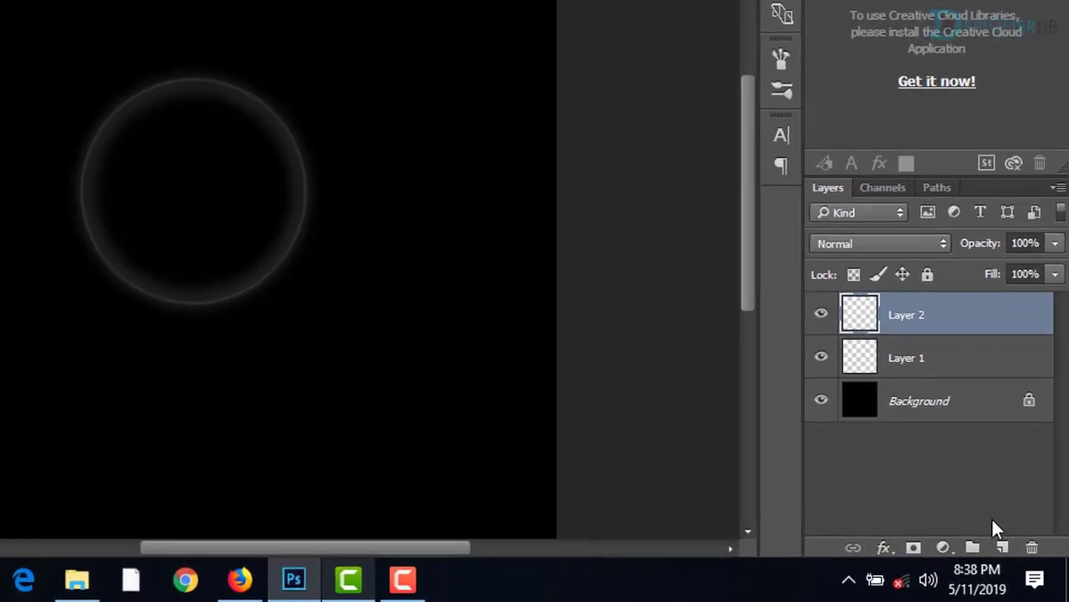
Step: Add Layer 3 and select the Brush Tool at 50% opacity
click(1003, 547)
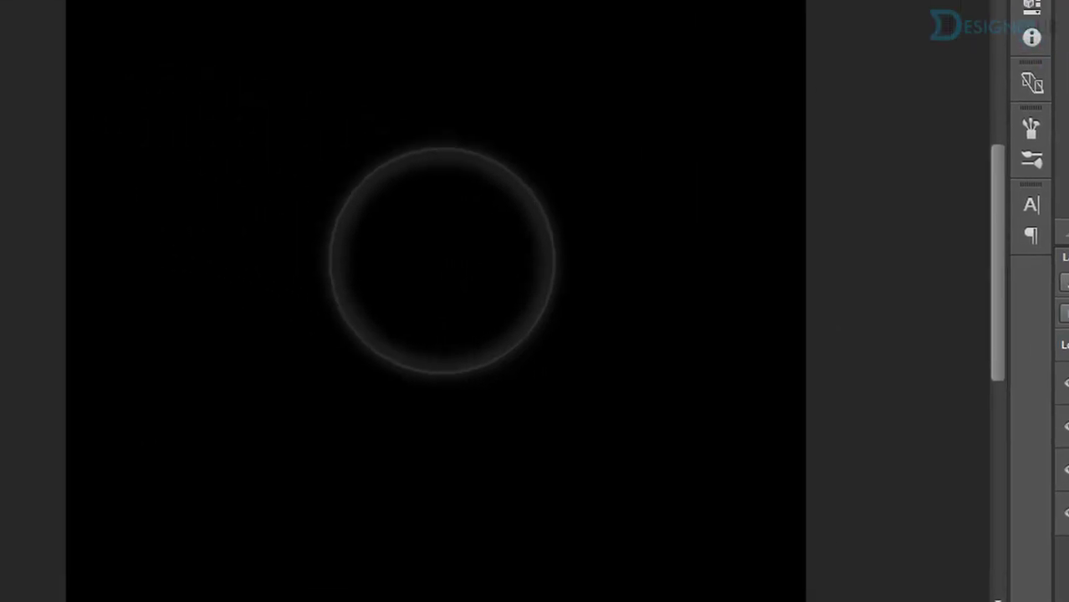
right_click(21, 196)
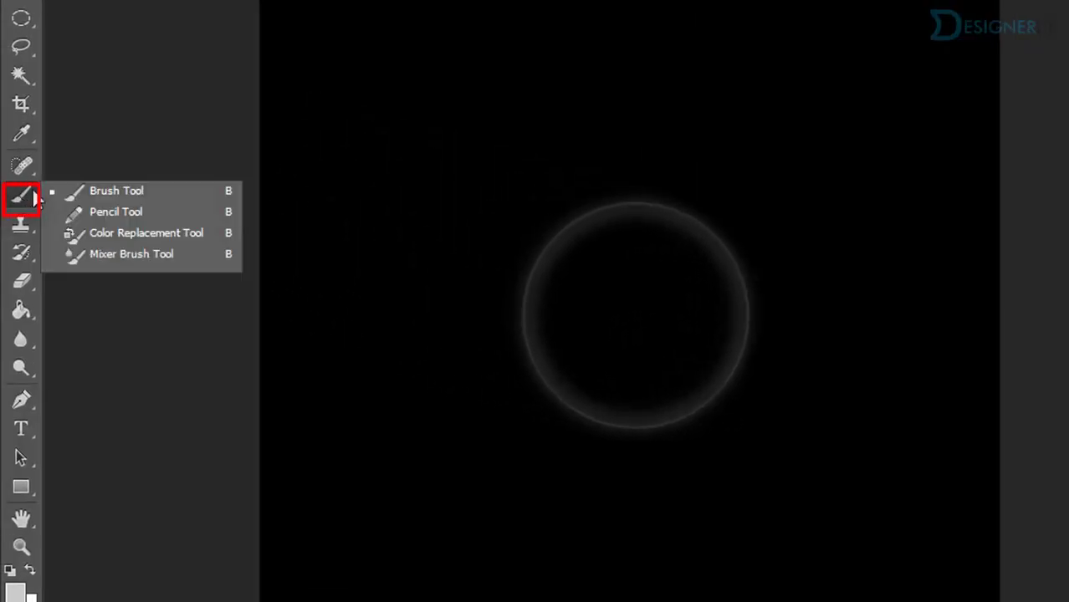
click(117, 204)
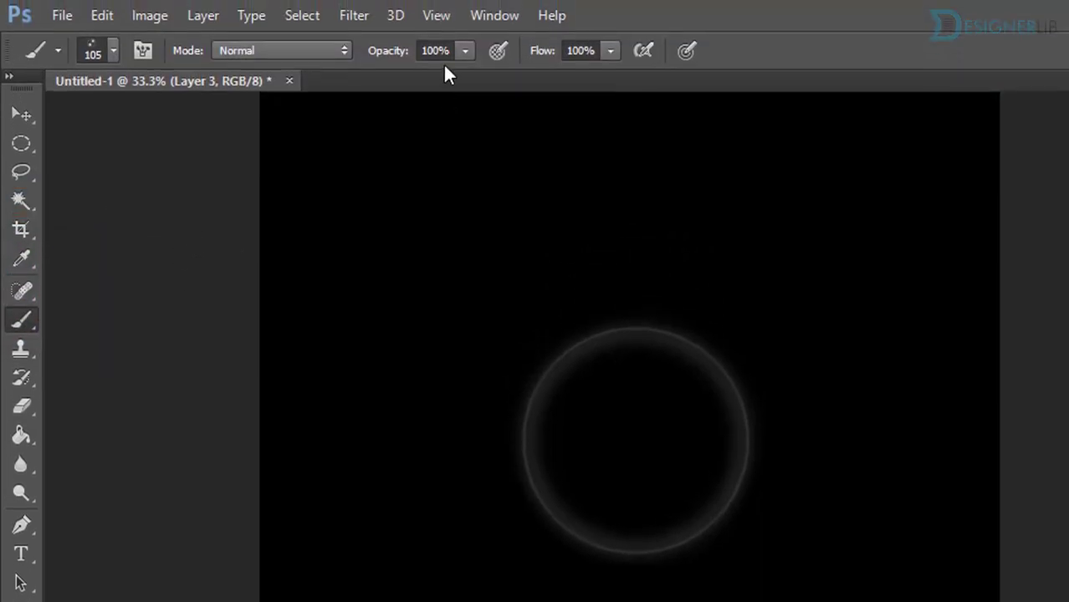
click(445, 51)
click(463, 51)
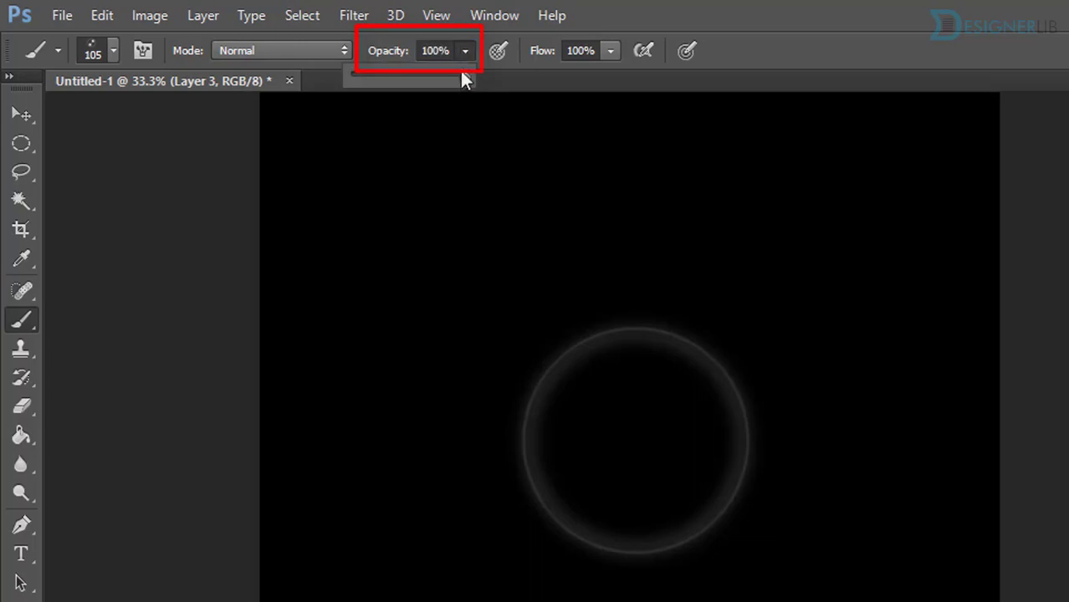
drag(462, 76, 429, 77)
click(744, 19)
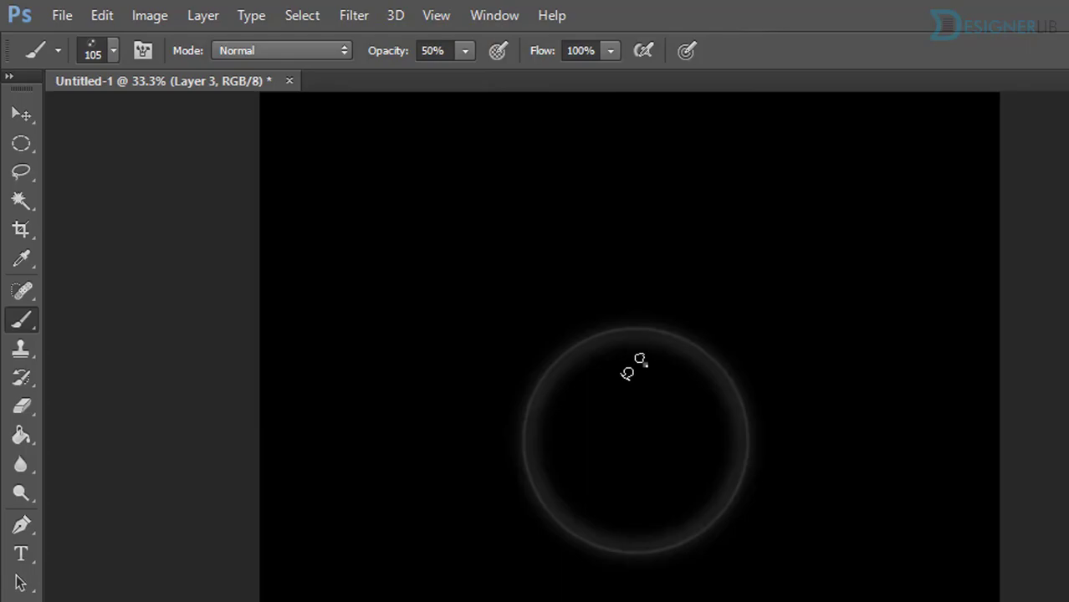
Step: Set the brush tip to 266 px with 0% hardness
right_click(454, 257)
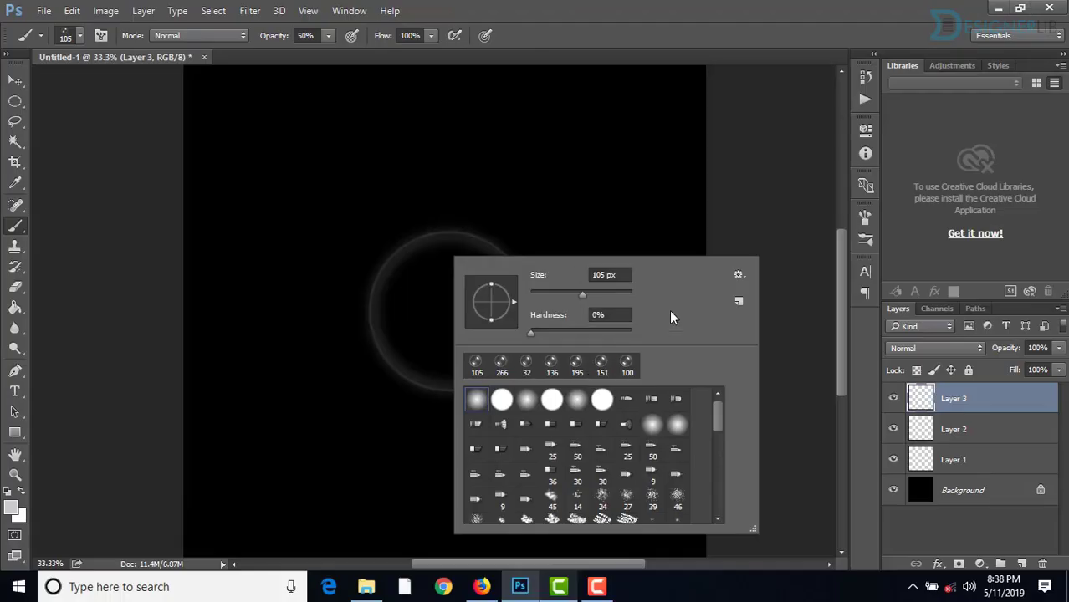
click(529, 332)
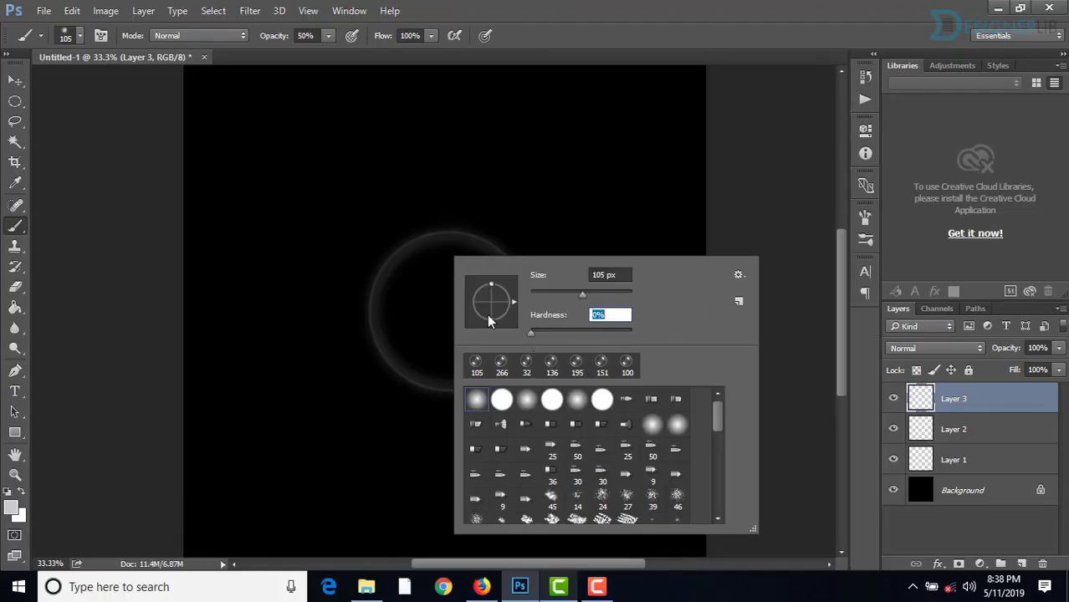
click(597, 294)
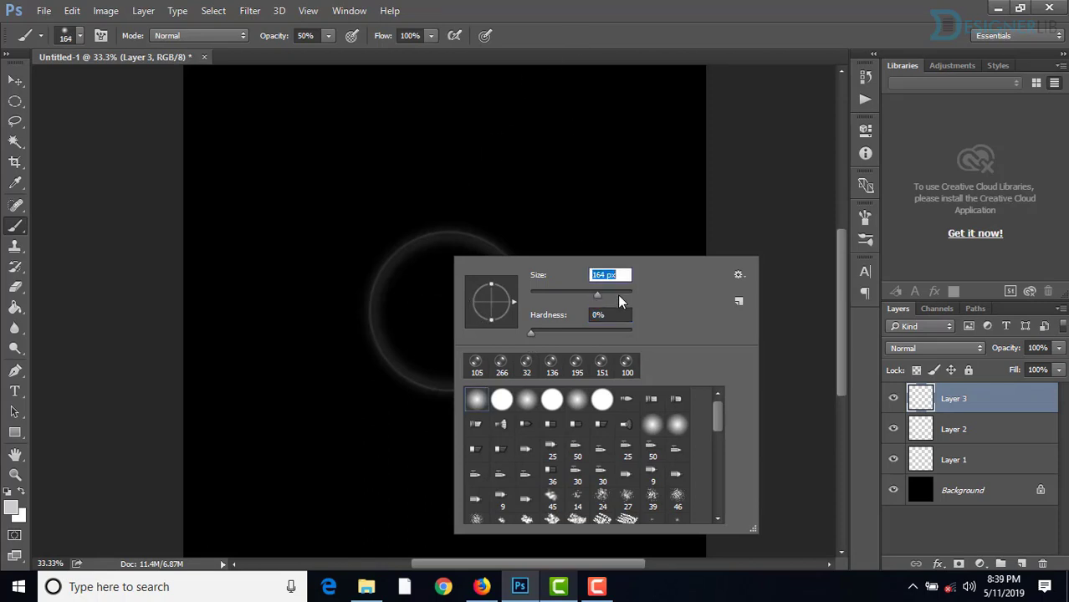
click(609, 292)
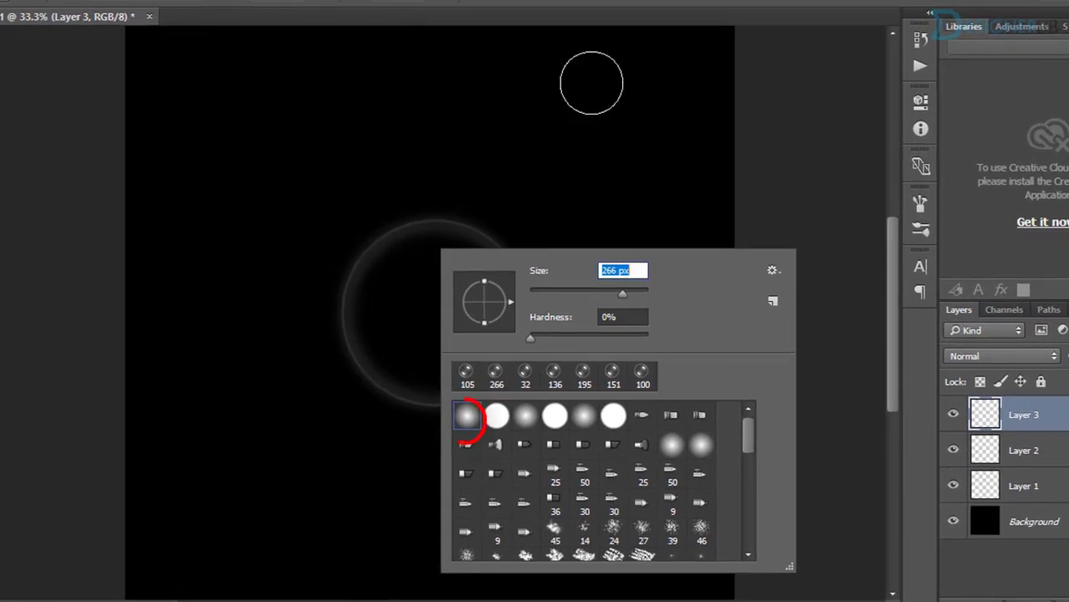
Step: Dab two soft white highlights inside the bubble, one upper right and one lower left
key(Return)
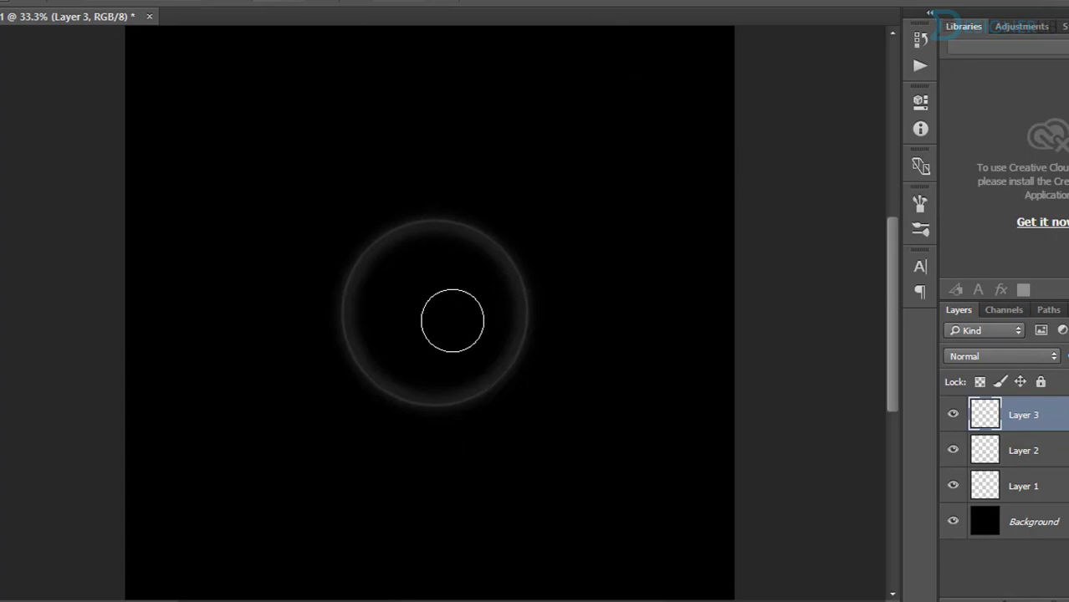
click(465, 281)
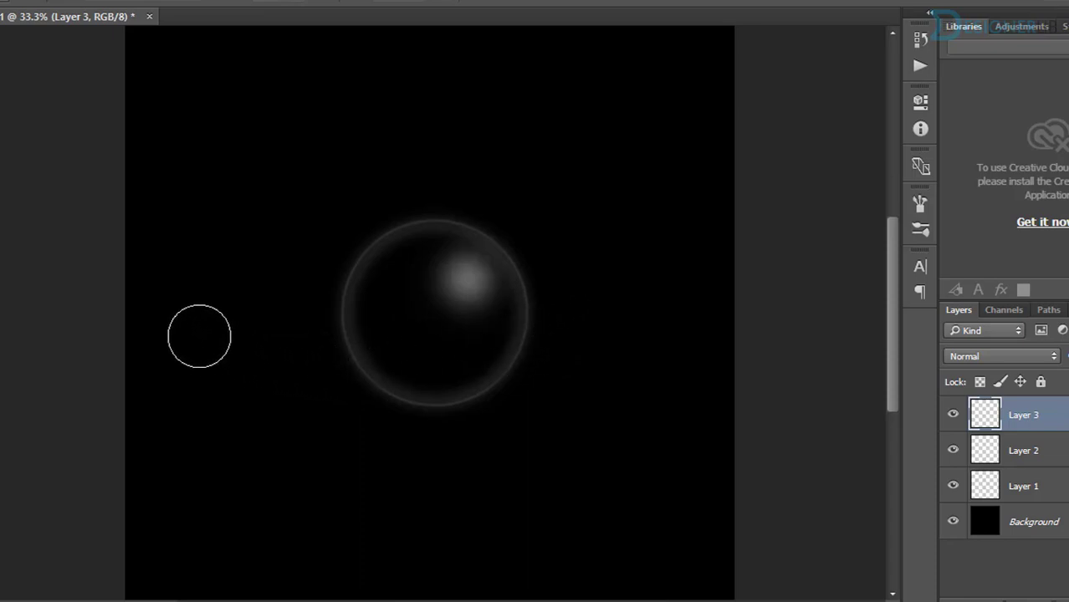
click(405, 353)
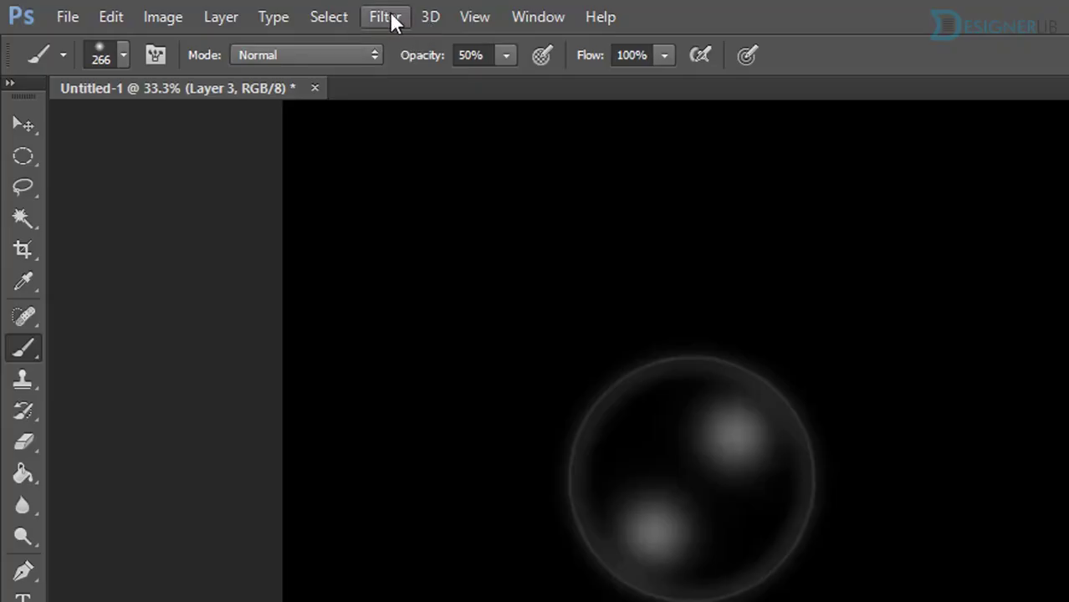
click(387, 17)
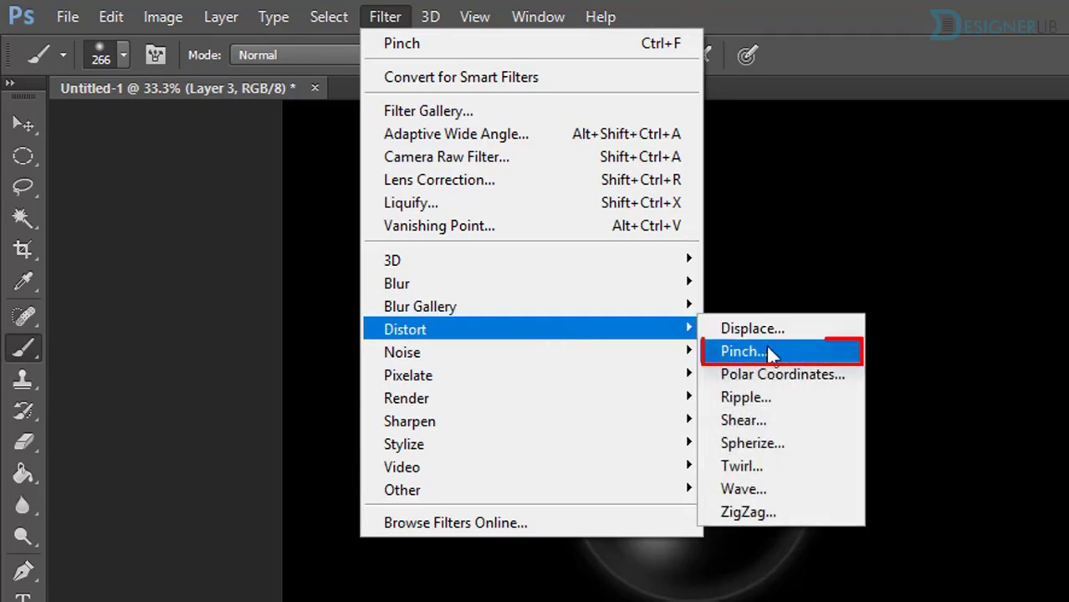
Step: Apply a -13% Pinch to the highlights, then add an empty Layer 4 above Layer 3
key(Escape)
key(Escape)
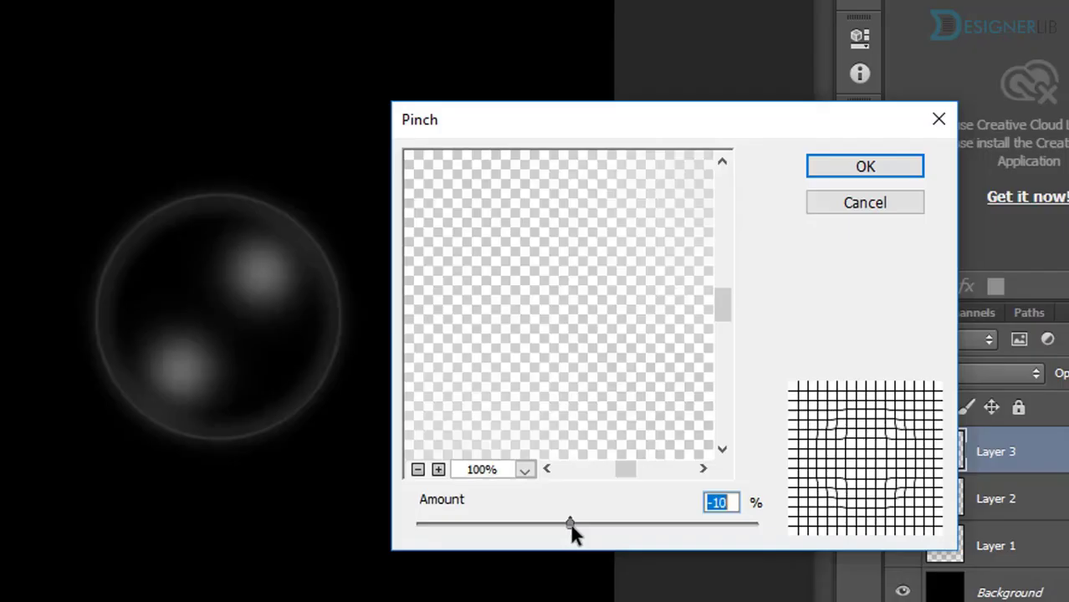
drag(570, 525, 566, 525)
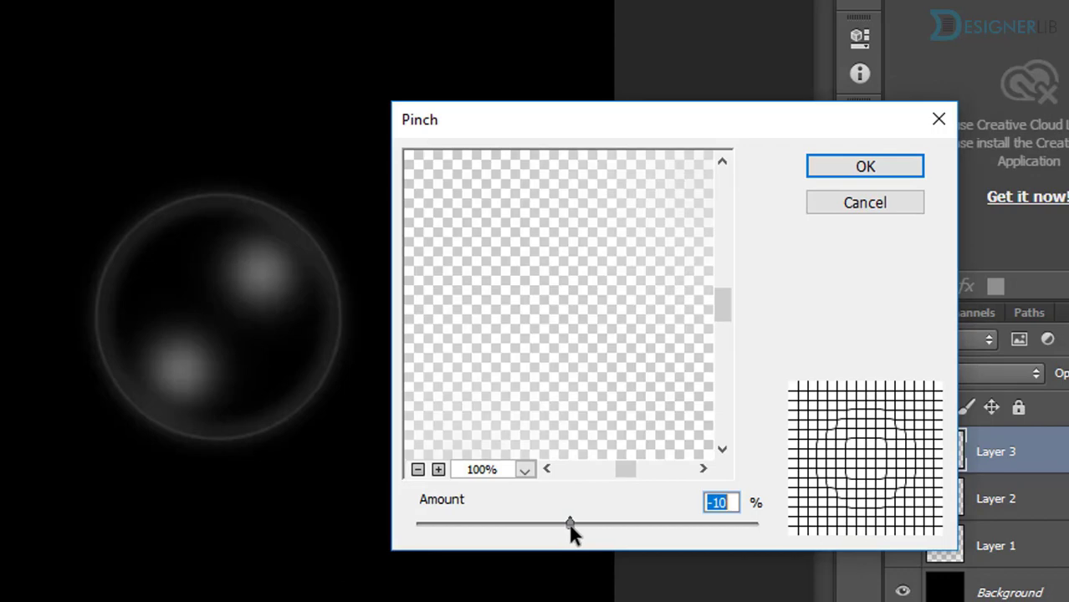
click(867, 173)
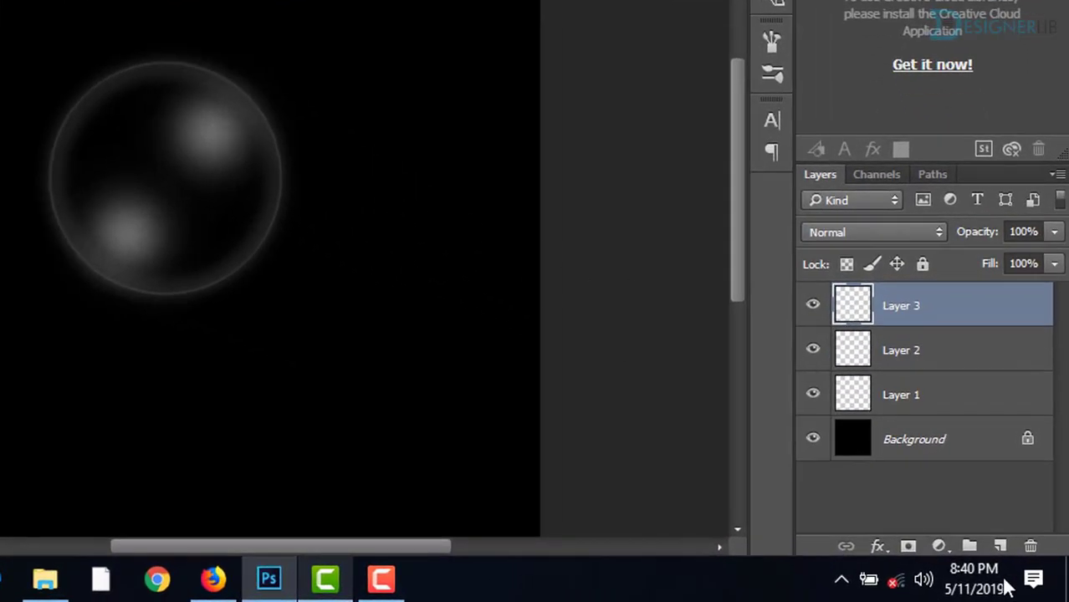
click(999, 545)
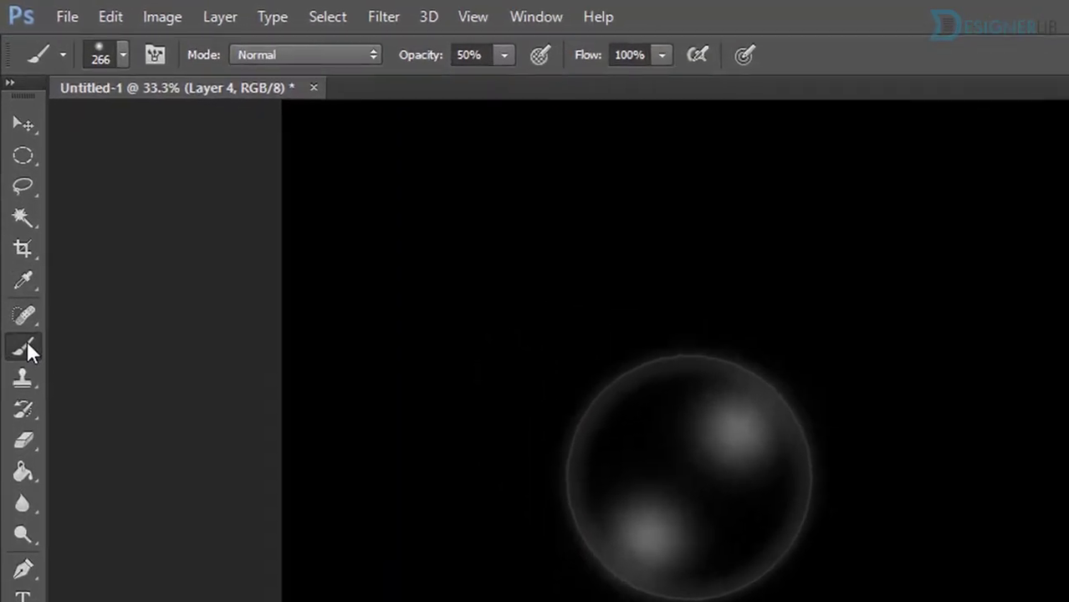
Step: Set the brush to a soft 0%-hardness 77 px tip at 100% opacity
click(18, 225)
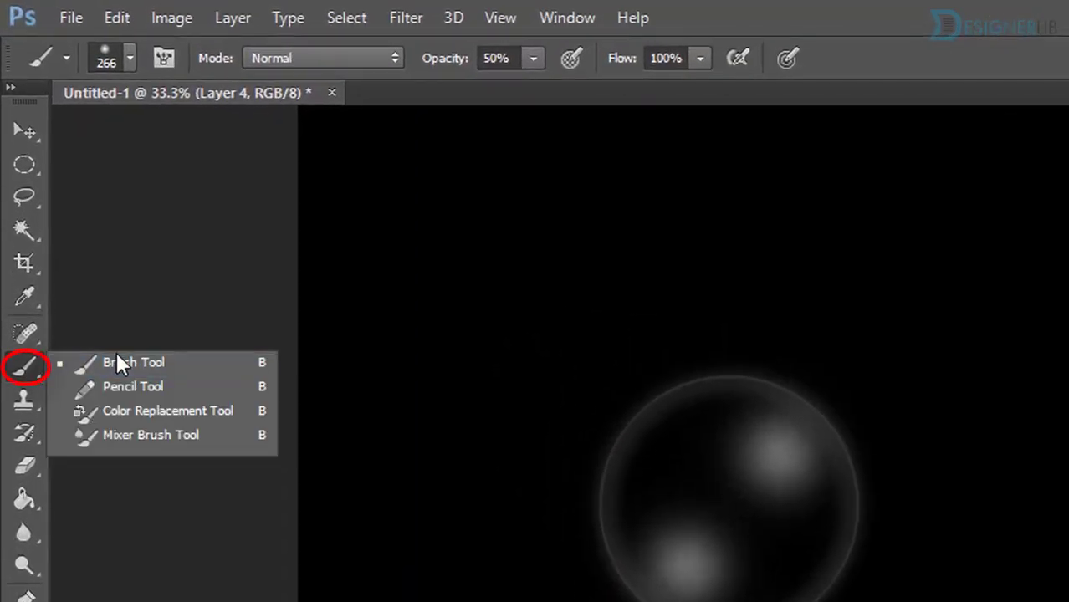
drag(527, 60, 974, 31)
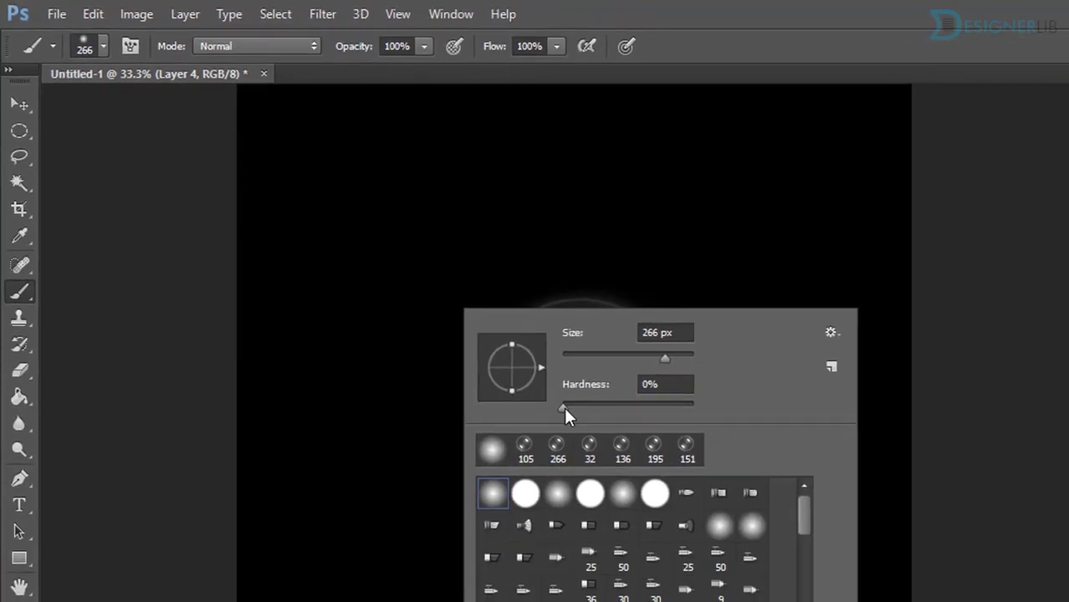
click(564, 406)
drag(664, 358, 634, 360)
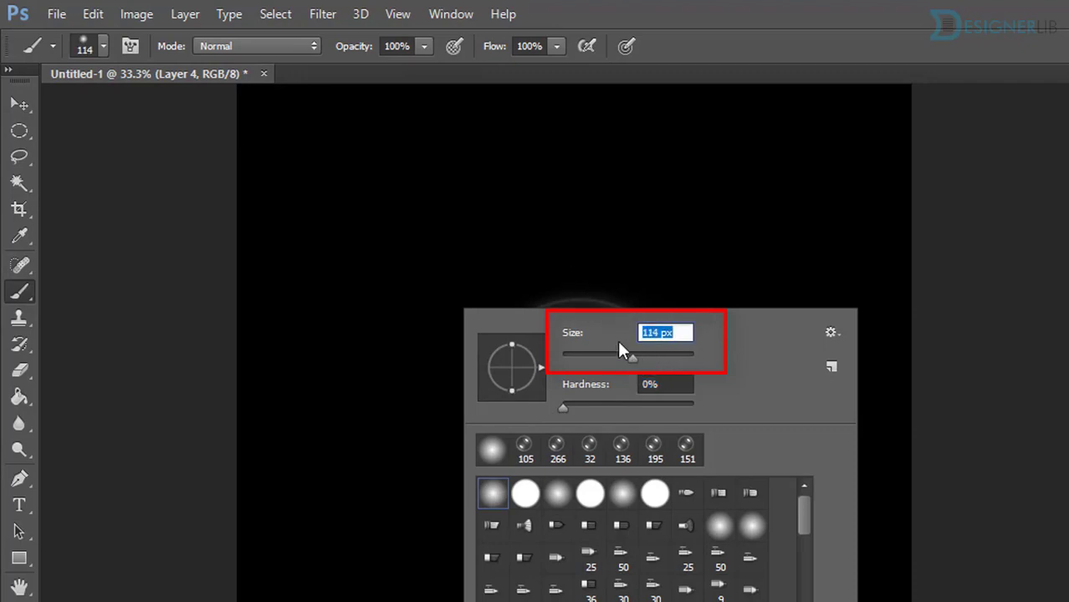
drag(630, 358, 614, 358)
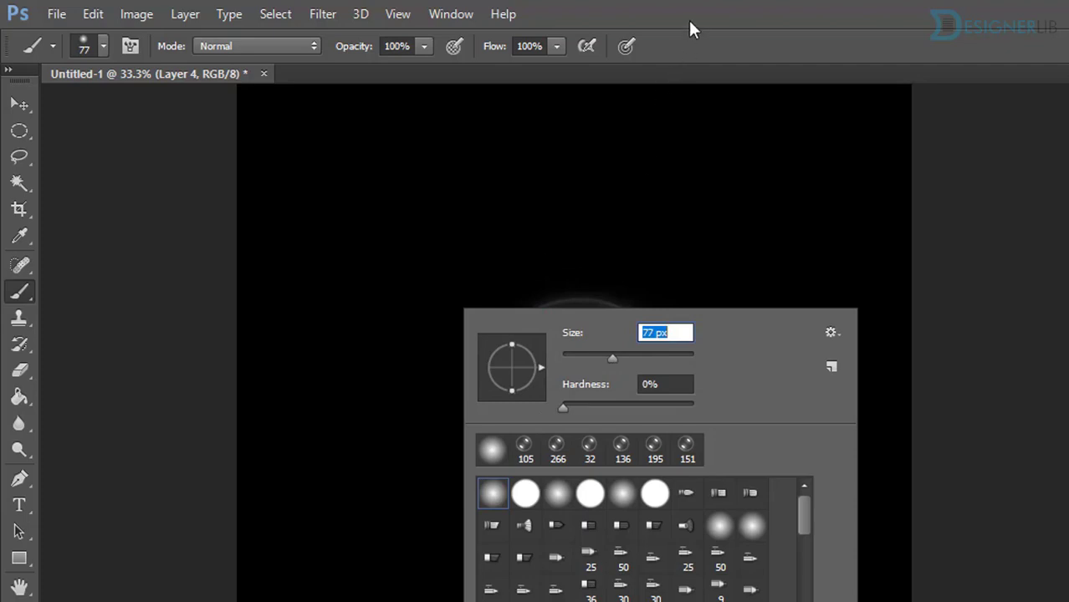
key(Return)
Step: Switch to full-screen view and set the foreground colour to pure white (#ffffff)
key(f)
key(f)
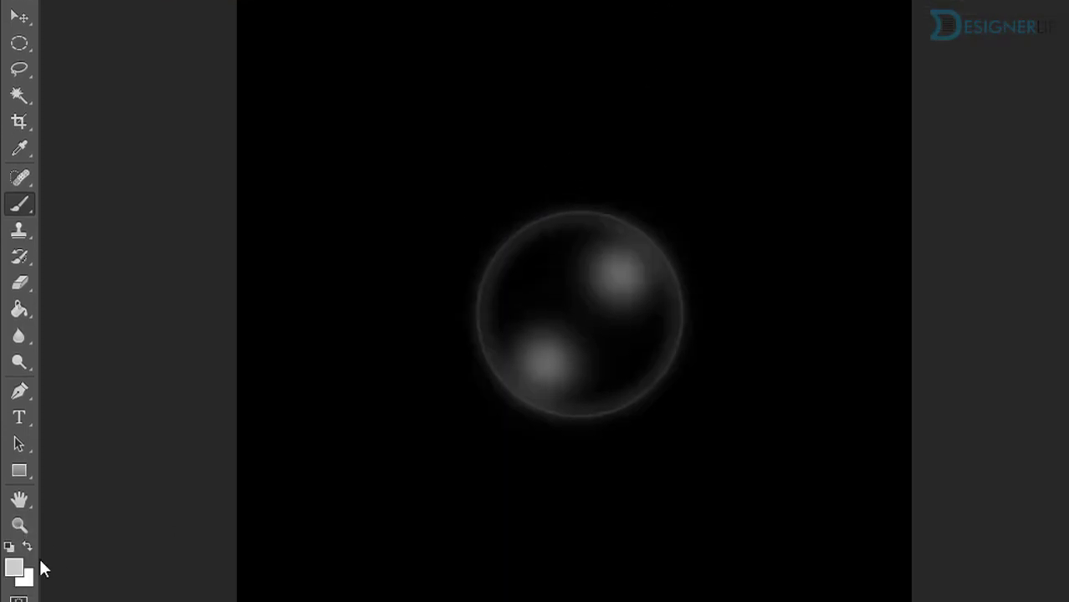
key(i)
click(13, 569)
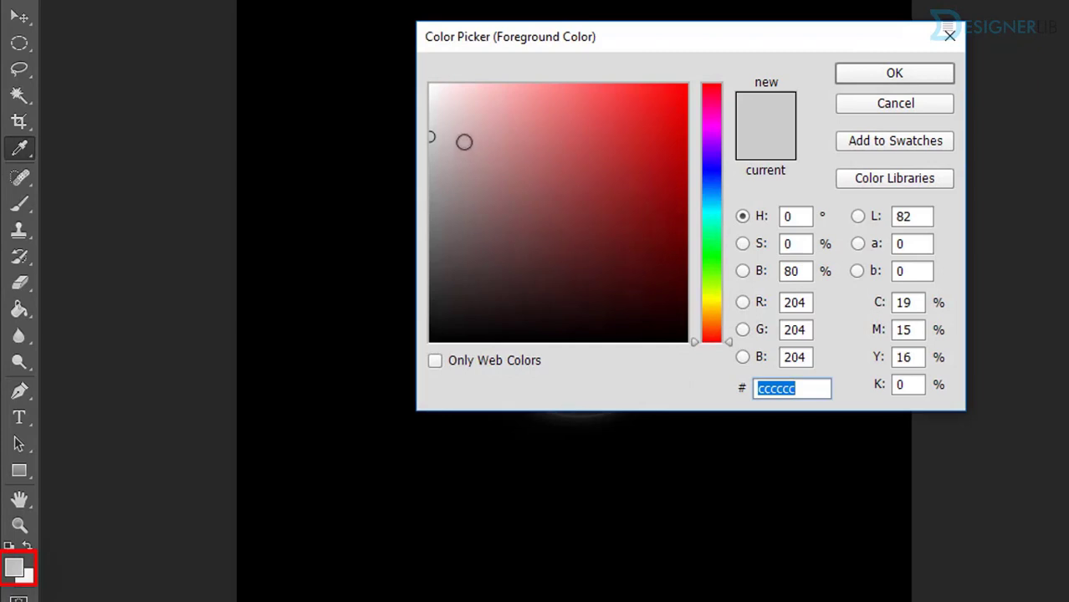
click(424, 81)
click(428, 83)
click(859, 75)
key(b)
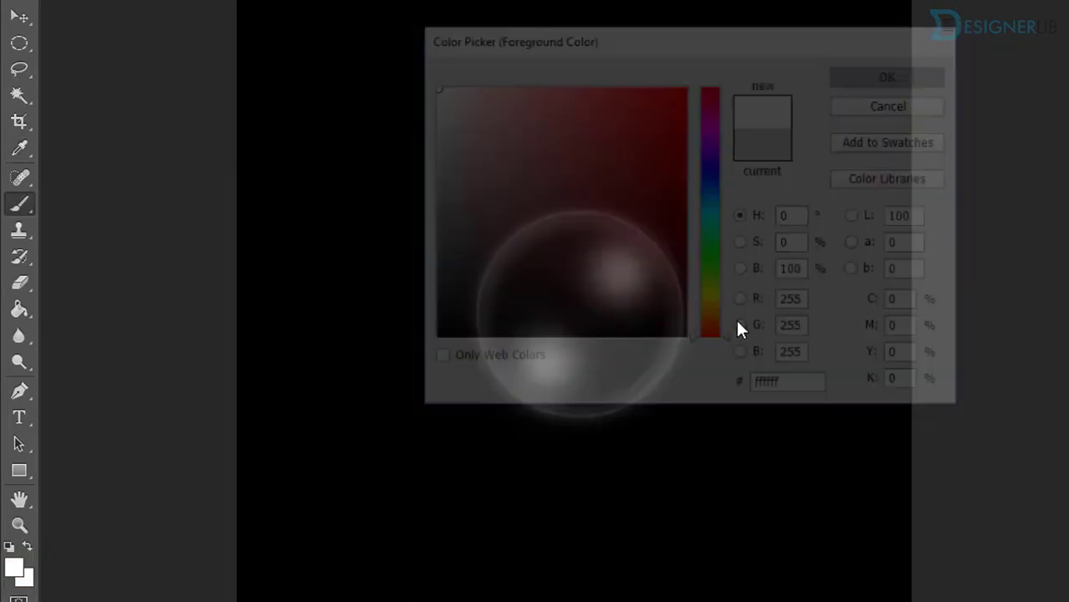
Step: Paint short diagonal white streaks over the upper-right and lower-left glows
click(608, 269)
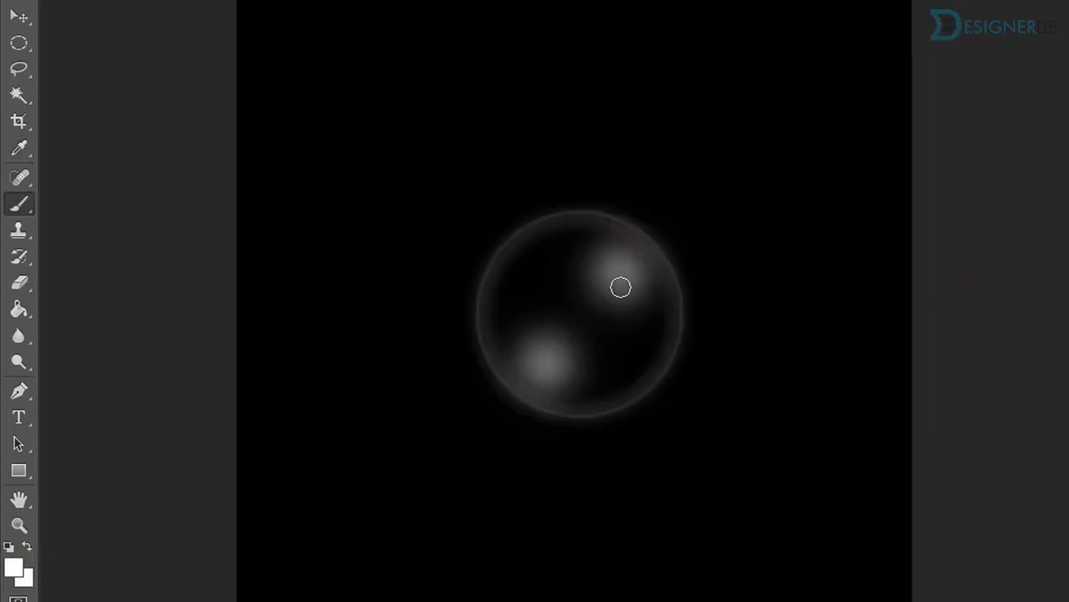
key(Tab)
drag(588, 260, 617, 292)
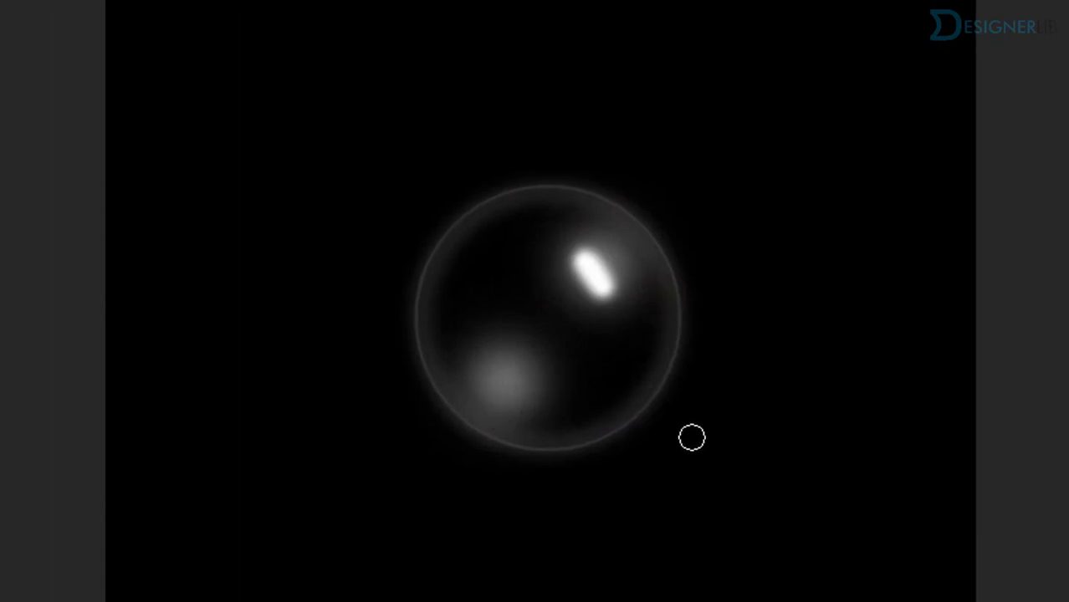
key(ctrl+z)
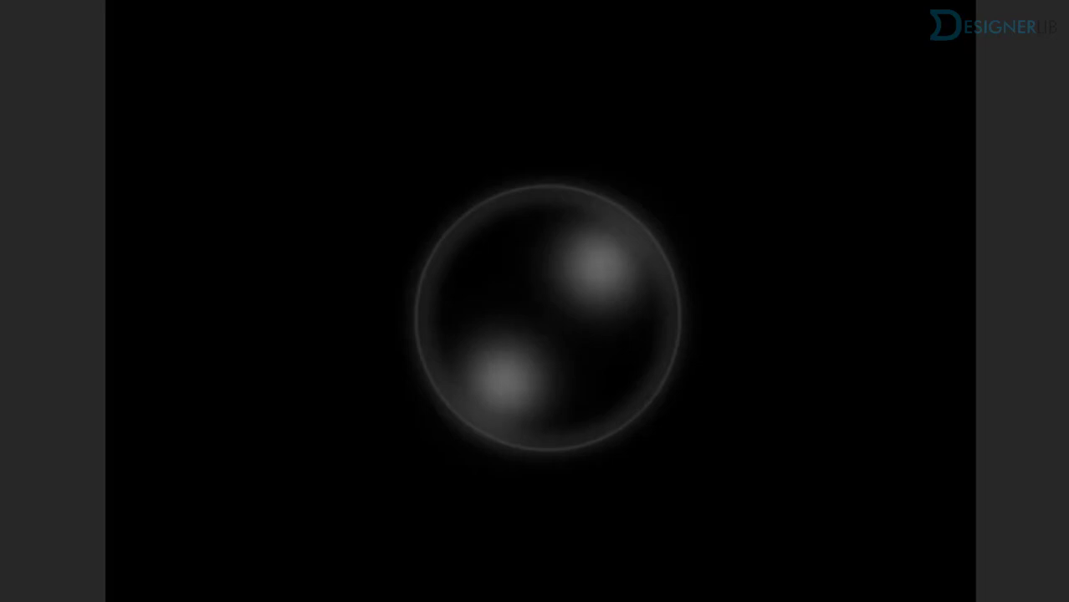
click(586, 256)
shift+click(608, 282)
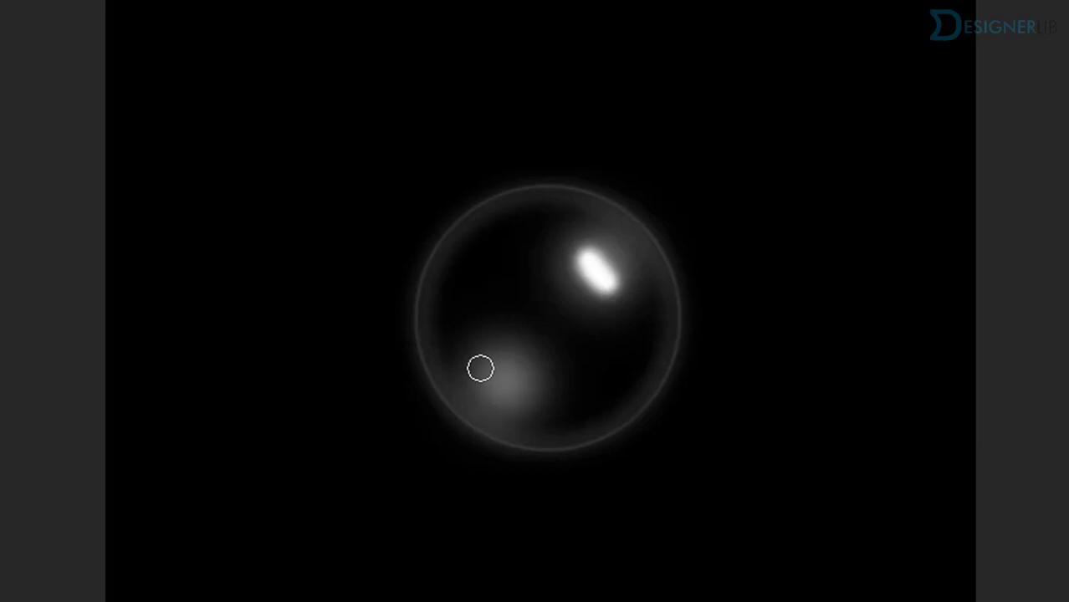
drag(489, 369, 505, 381)
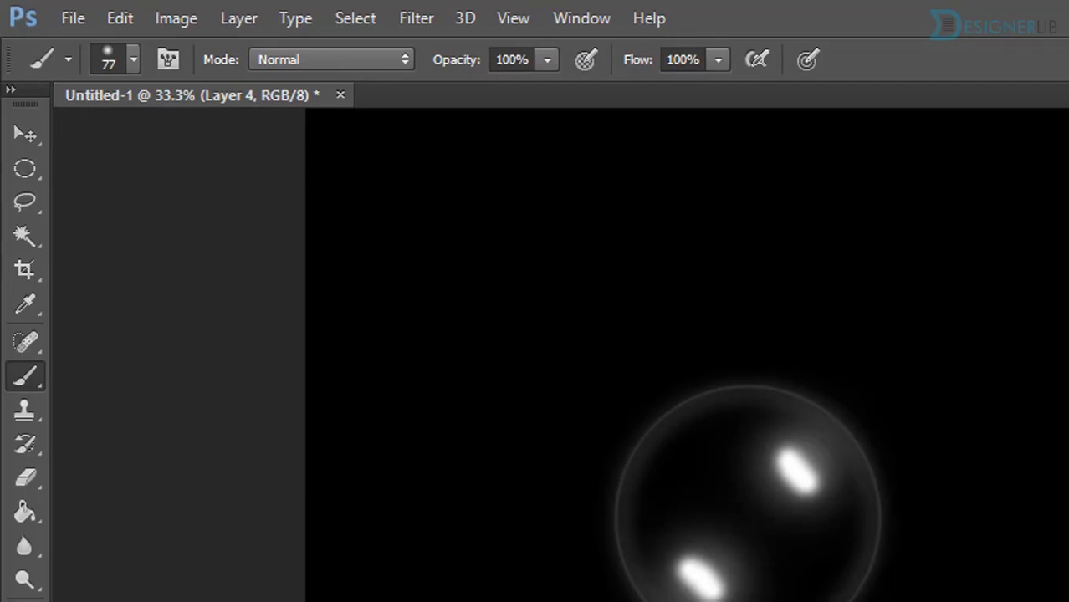
Step: Blur the highlight streaks with a 3.4-pixel Gaussian Blur
click(418, 19)
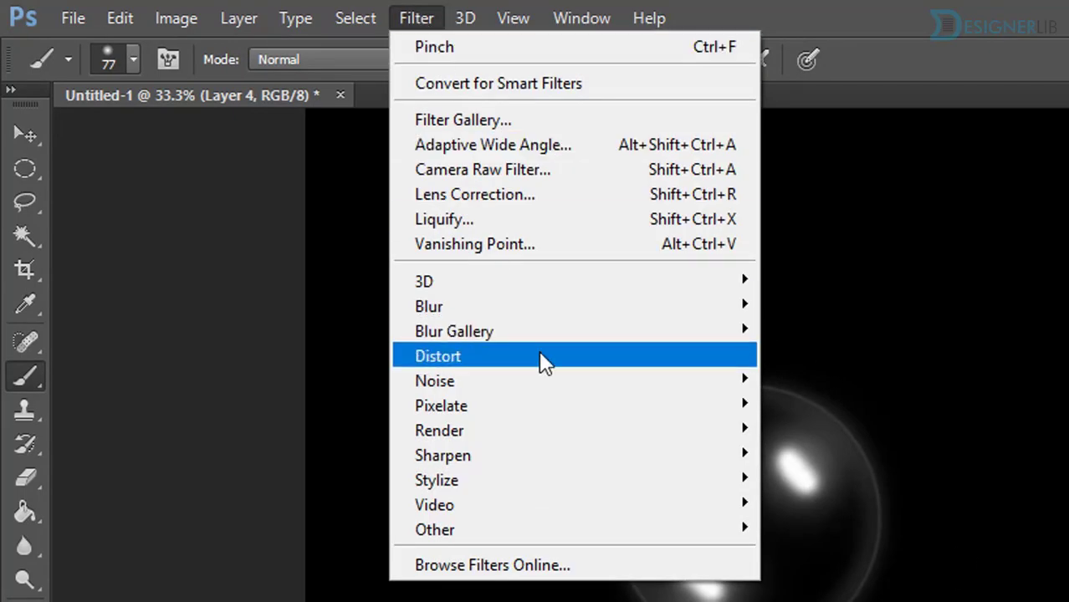
mouse_move(536, 295)
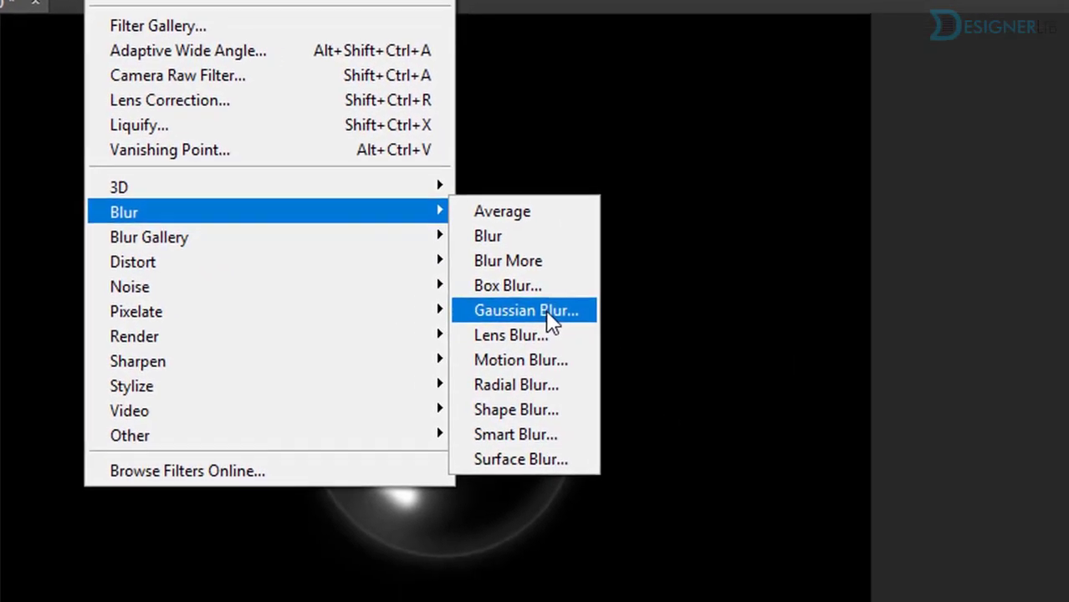
click(854, 407)
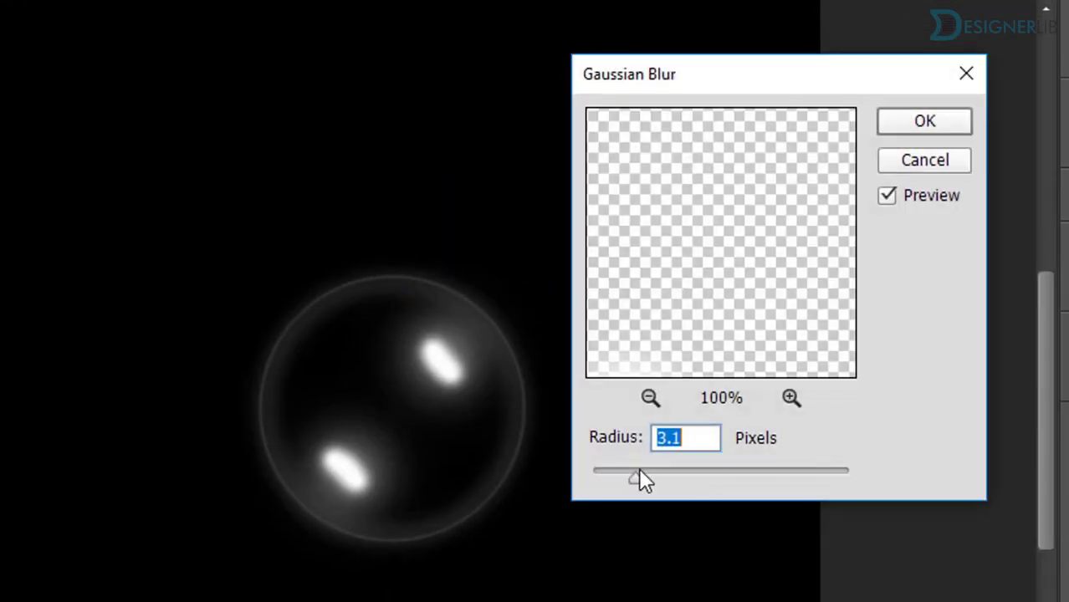
mouse_move(634, 481)
mouse_down()
mouse_move(592, 482)
mouse_move(608, 484)
mouse_up()
click(944, 126)
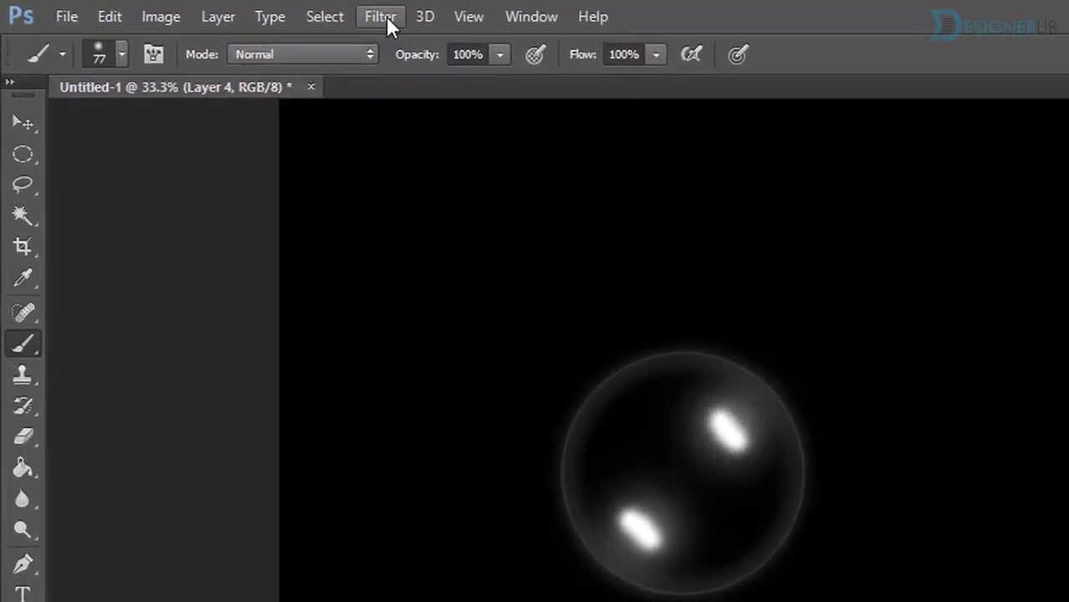
Step: Apply a -21% Pinch distortion to the streaks
click(249, 10)
mouse_move(405, 329)
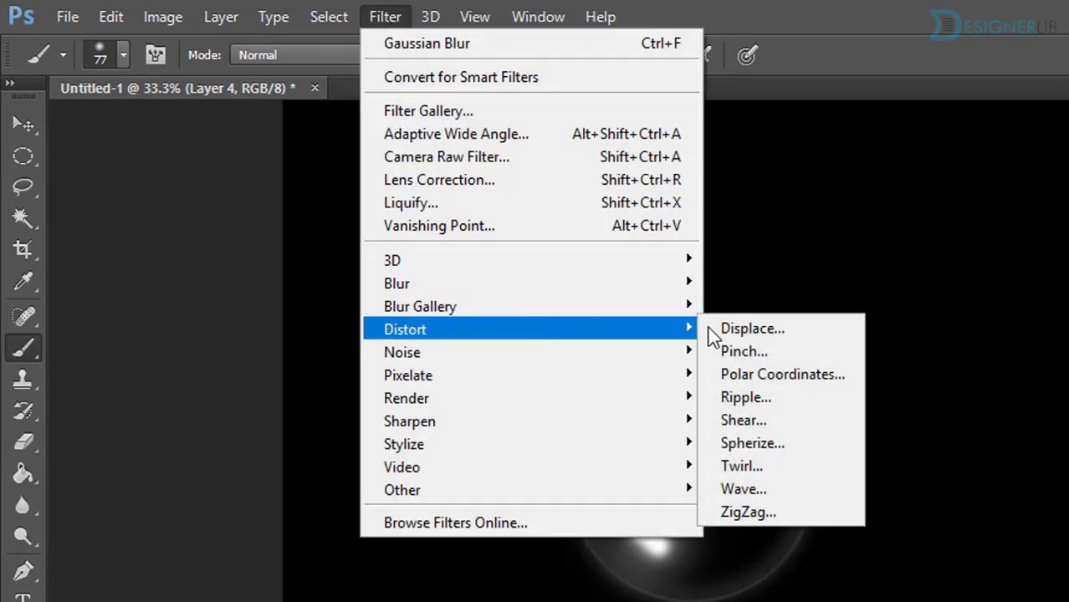
click(762, 344)
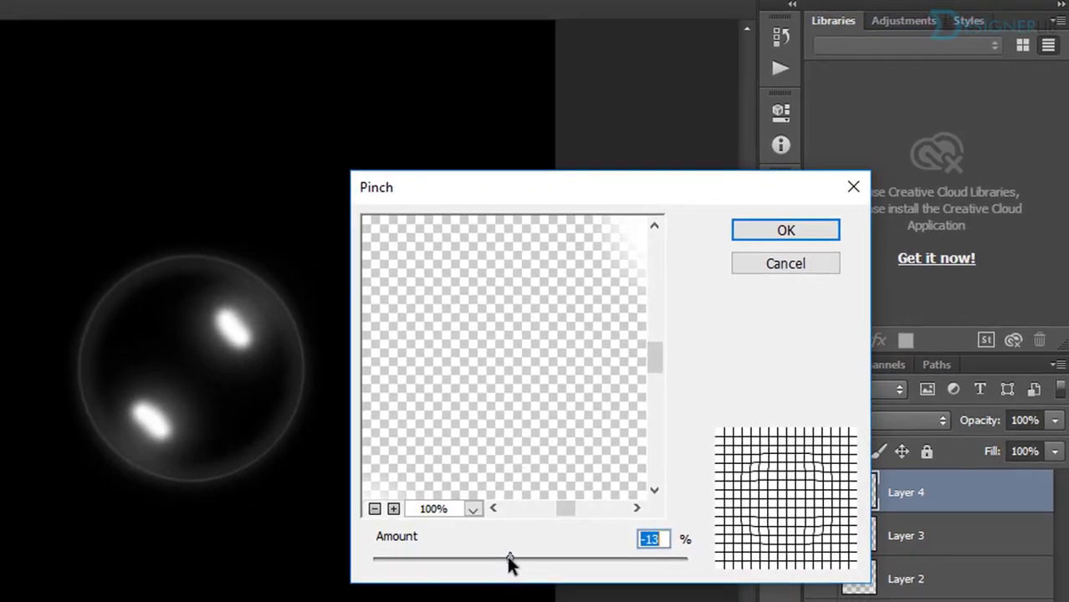
drag(510, 559, 497, 558)
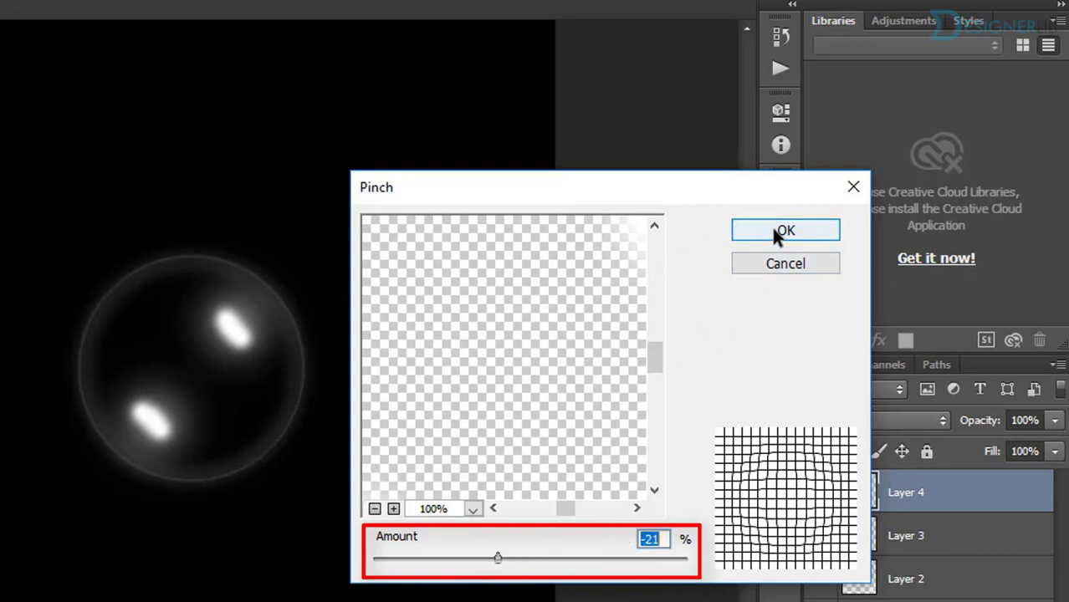
click(773, 231)
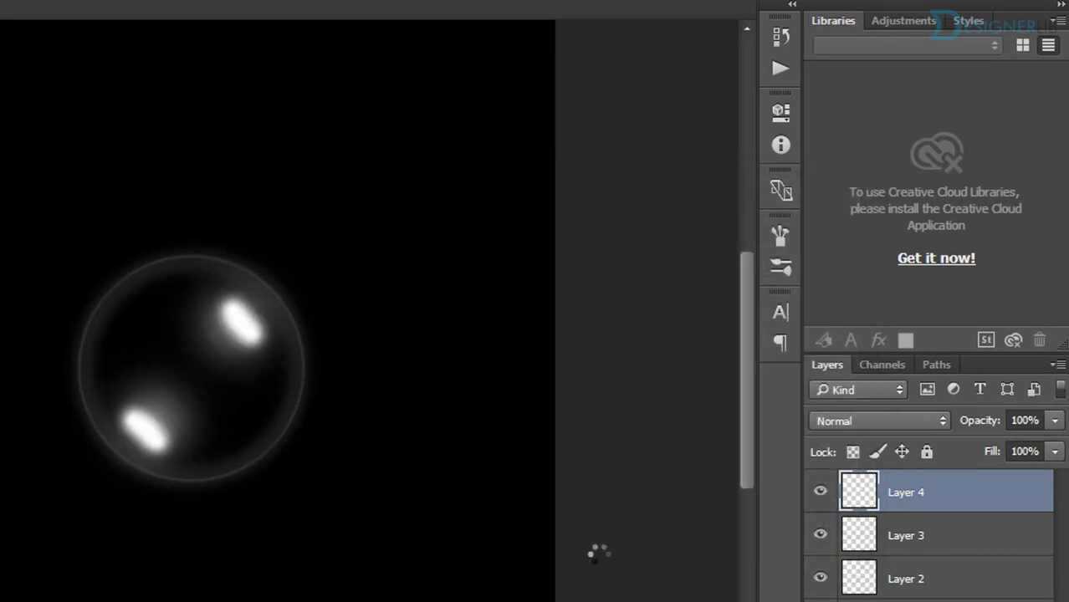
Step: Load the bubble circle selection from the Alpha 1 channel
click(284, 14)
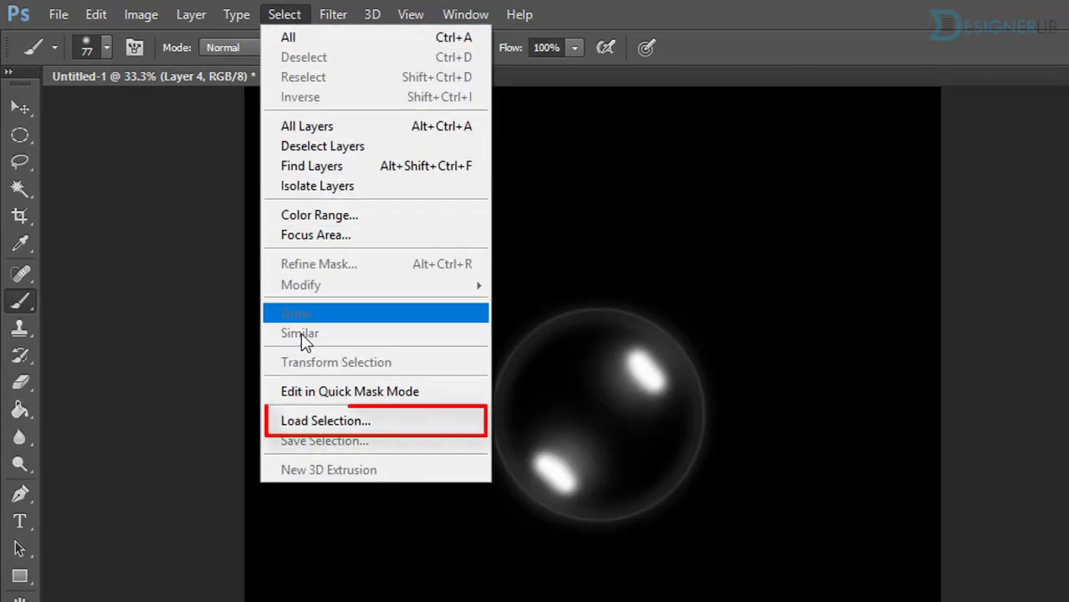
click(302, 418)
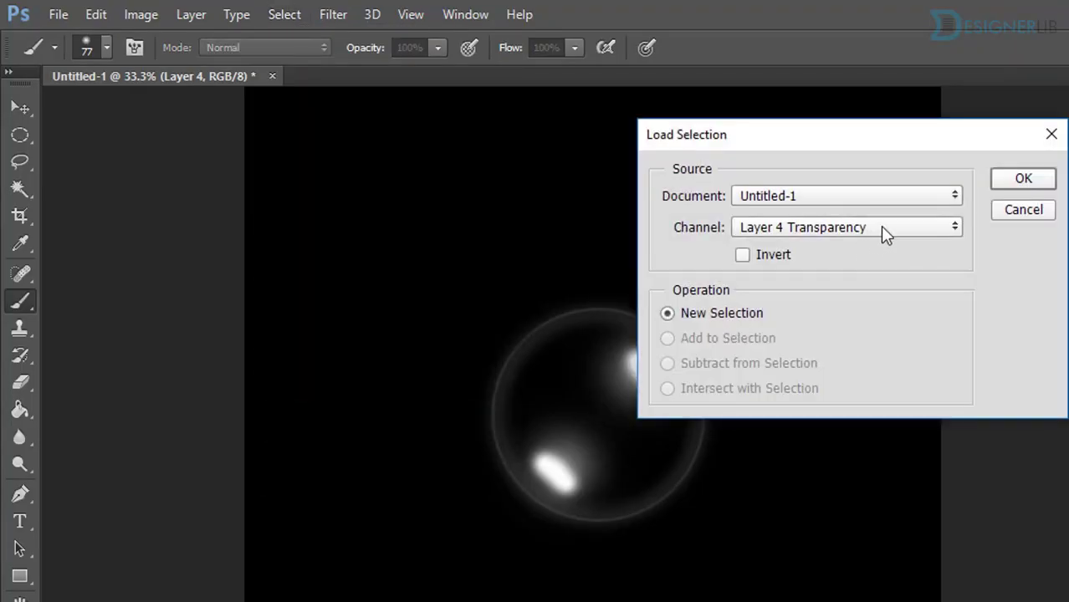
click(947, 223)
click(875, 269)
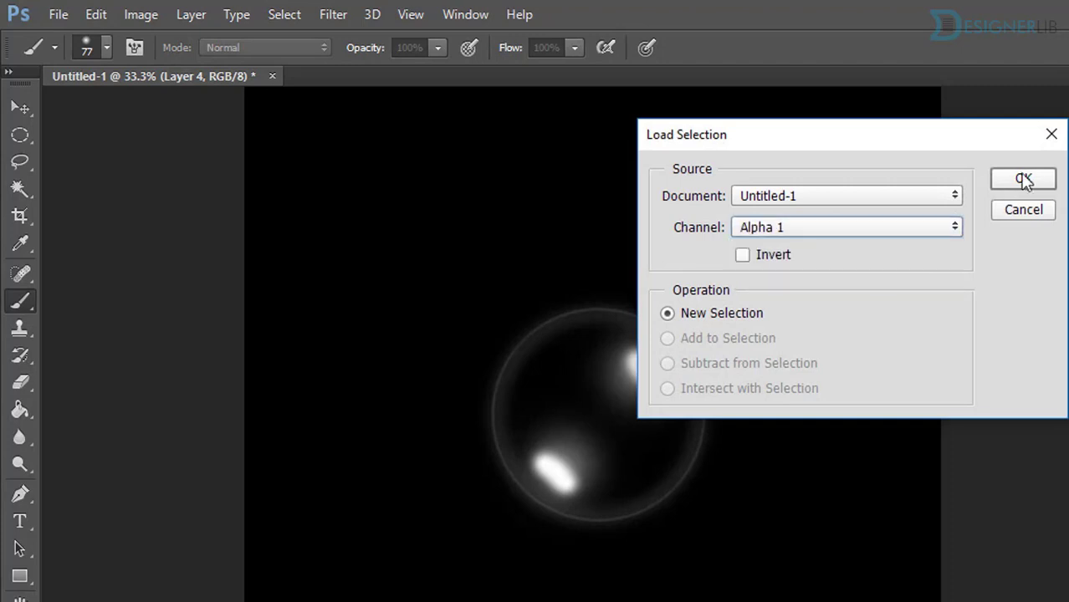
click(1024, 180)
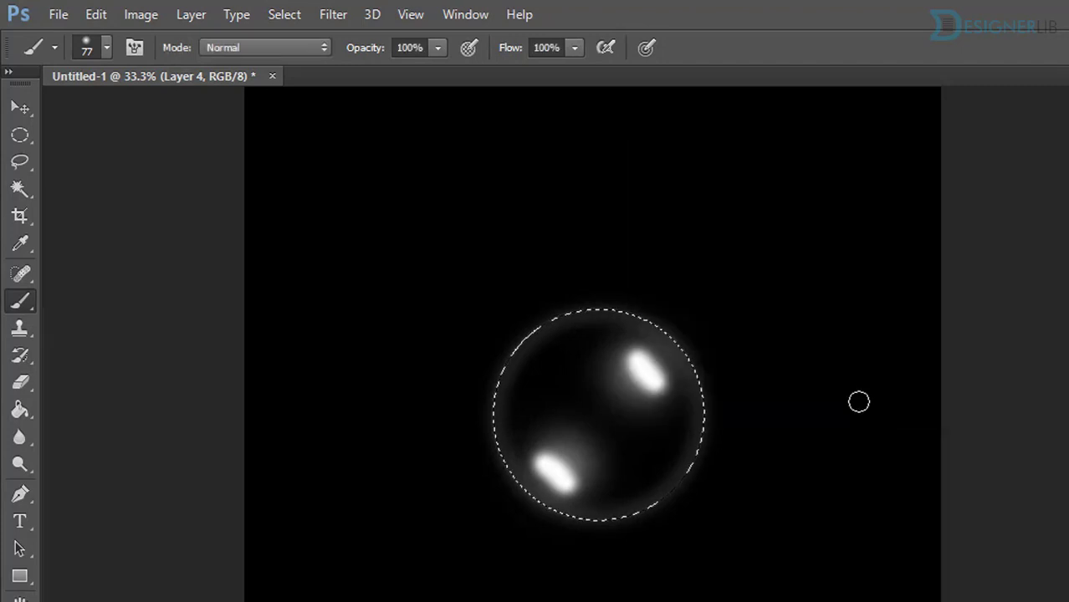
Step: Stroke the selection with a 2 px white centred outline
click(97, 15)
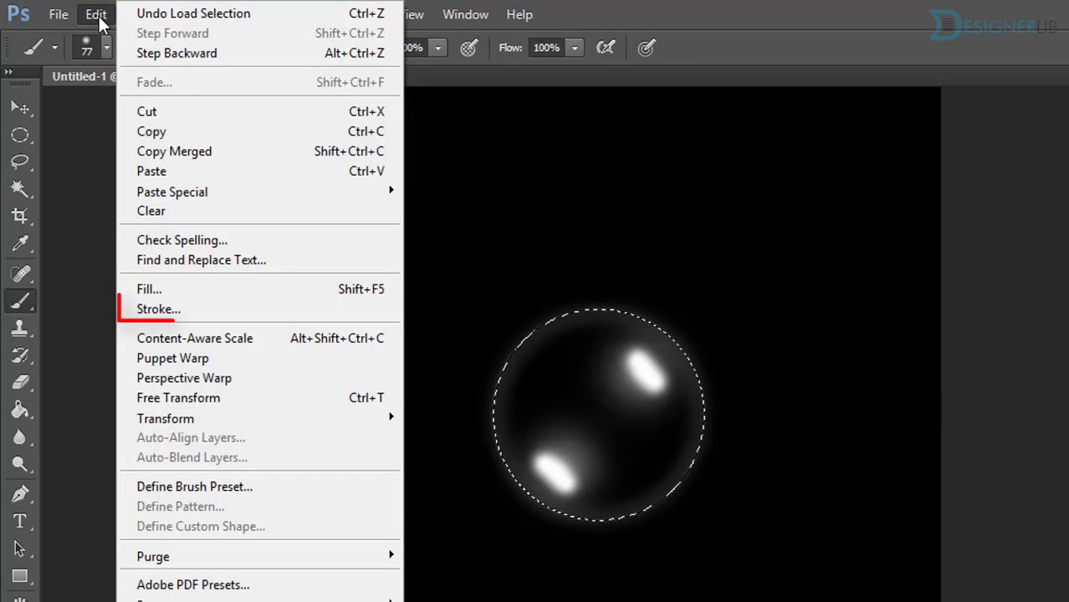
click(159, 309)
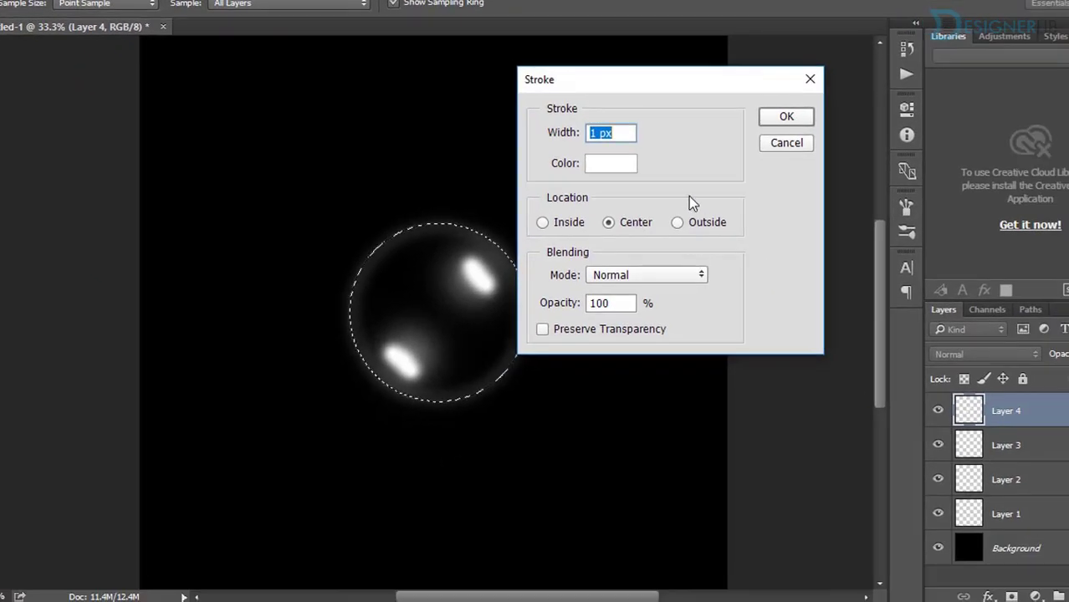
text(2)
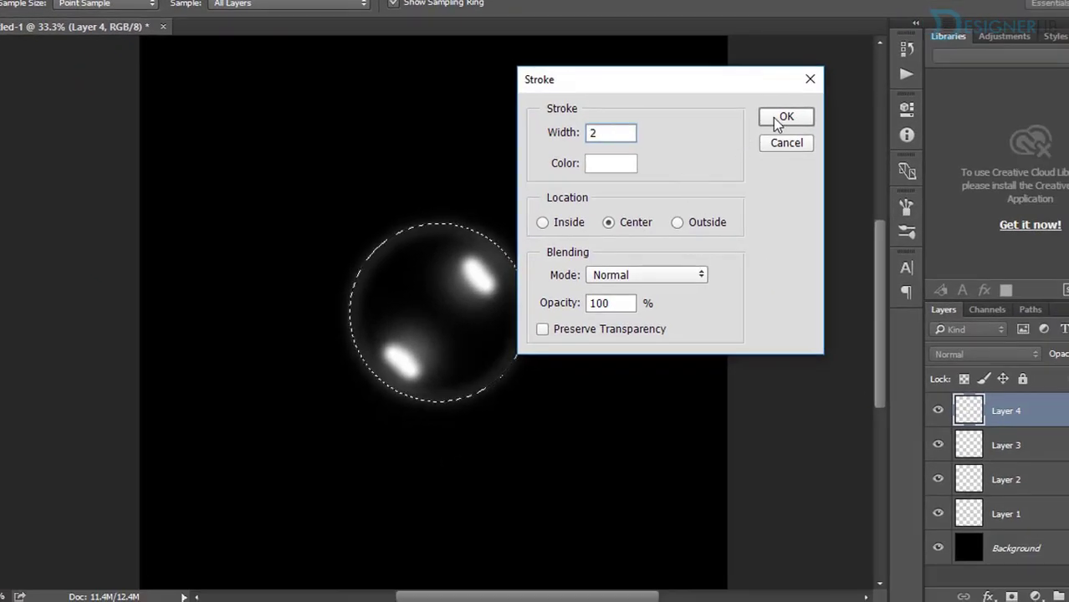
click(777, 119)
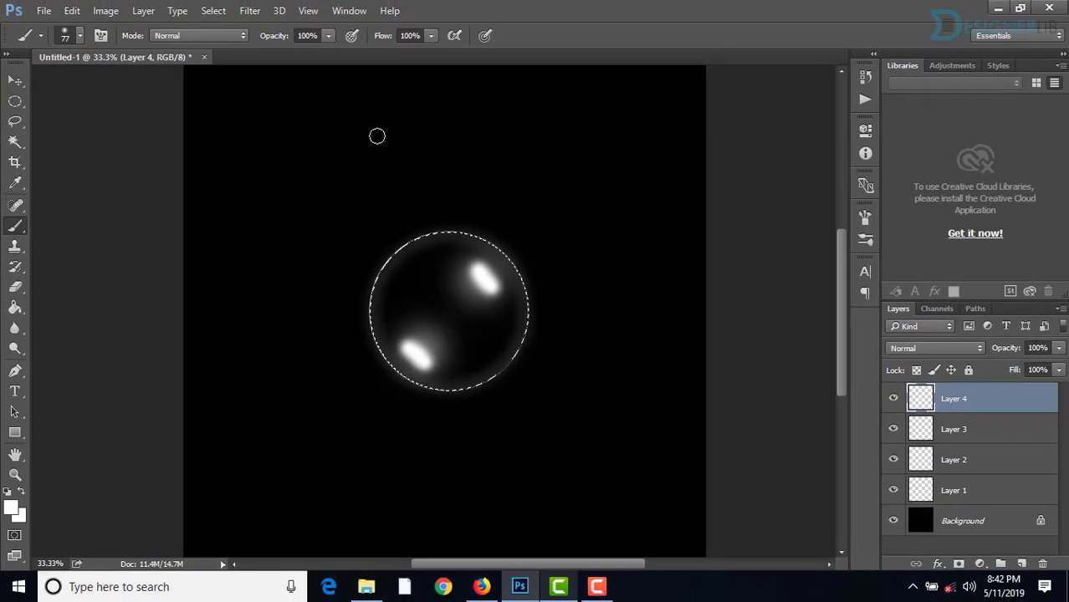
Step: Deselect, then erase the white rim stroke along the bubble's upper-left edge
click(213, 10)
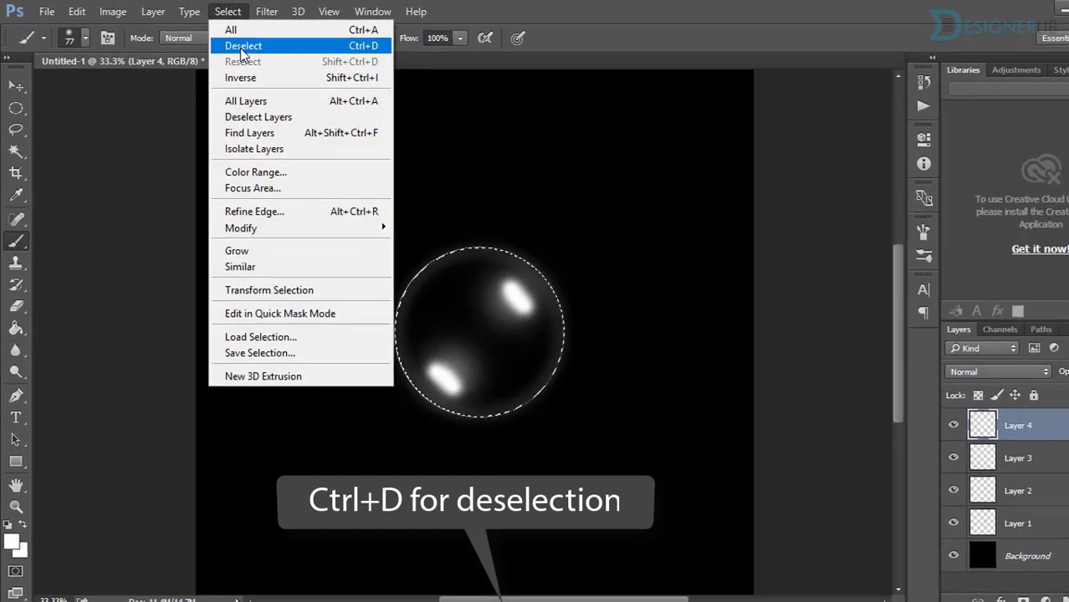
click(227, 53)
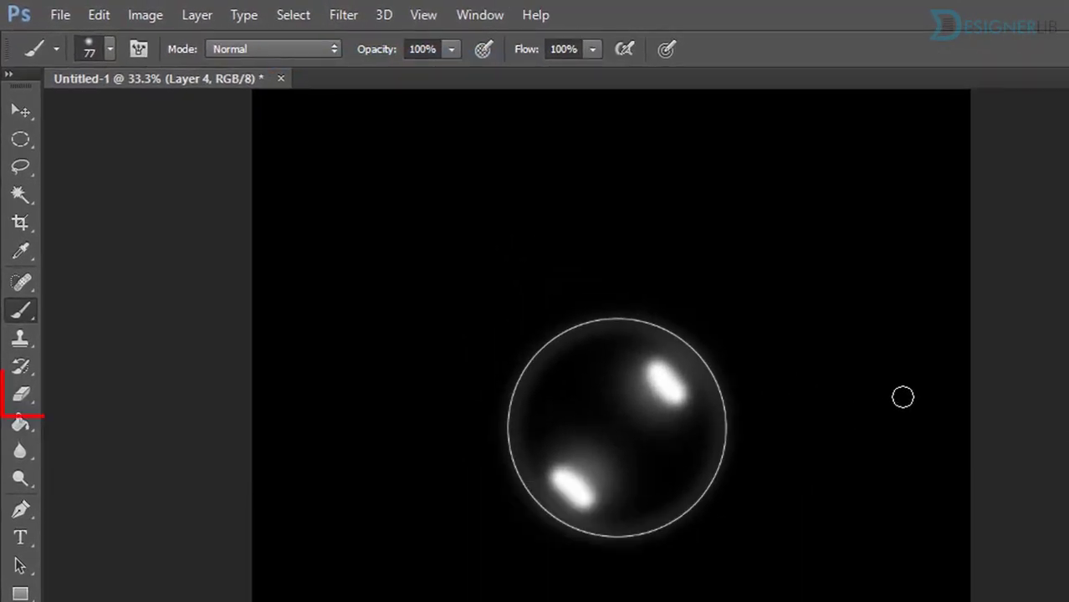
click(20, 393)
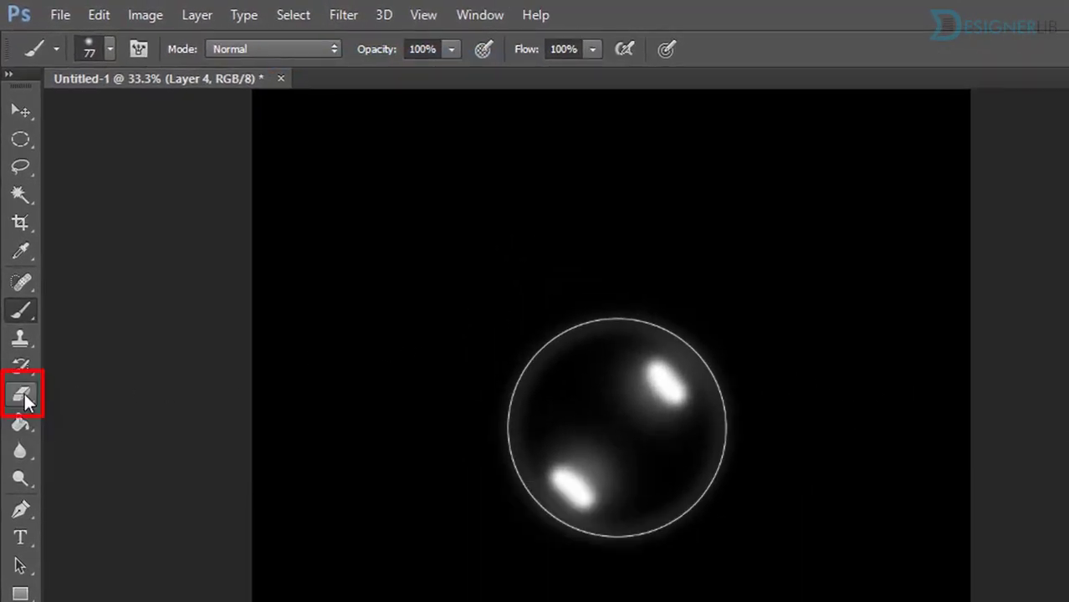
click(66, 390)
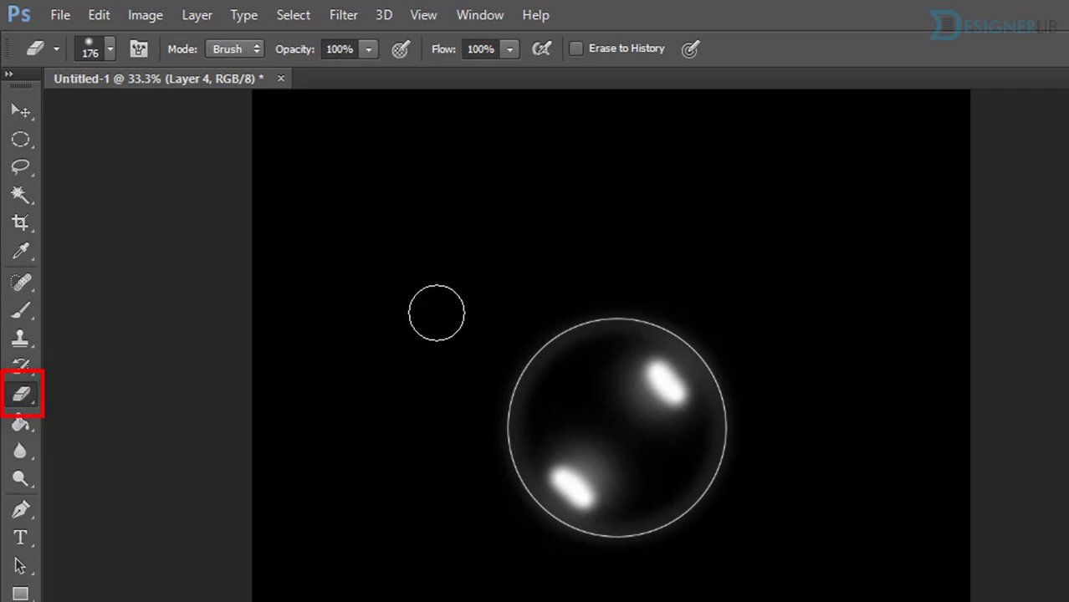
mouse_move(685, 316)
mouse_down()
mouse_move(501, 431)
mouse_move(676, 305)
mouse_move(711, 332)
mouse_move(737, 386)
mouse_move(742, 442)
mouse_move(727, 478)
mouse_move(646, 552)
mouse_up()
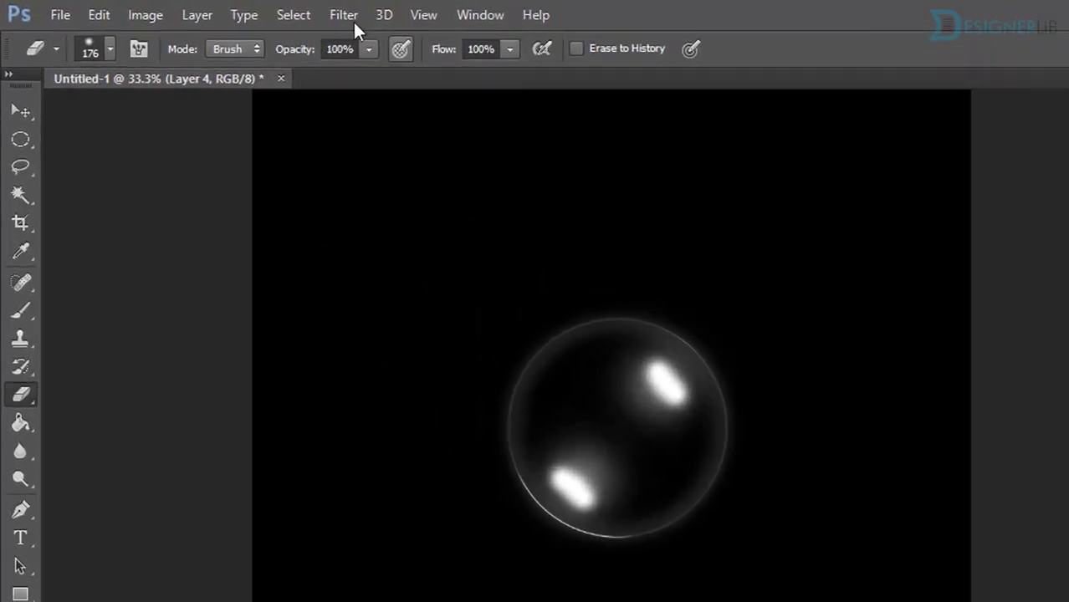
Step: Soften Layer 4's rim and streaks with a 2.1-pixel Gaussian Blur
click(251, 11)
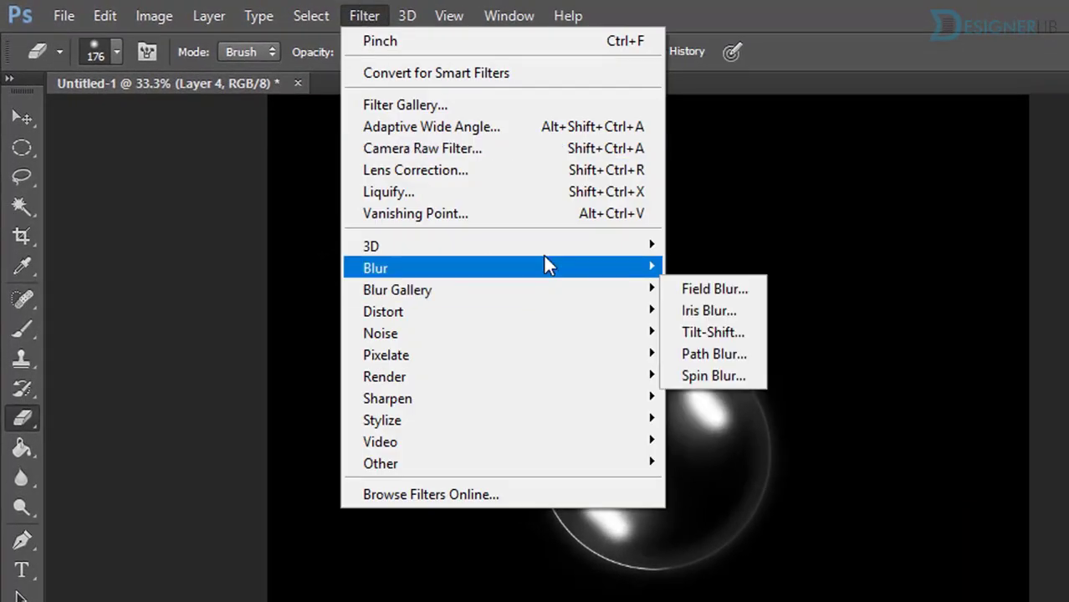
mouse_move(375, 268)
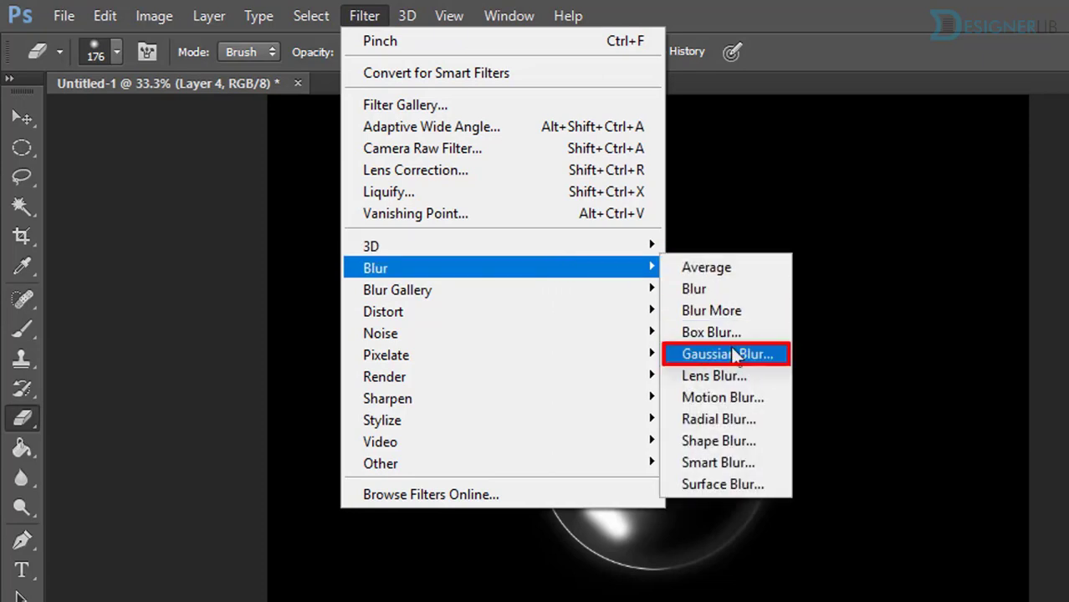
click(731, 355)
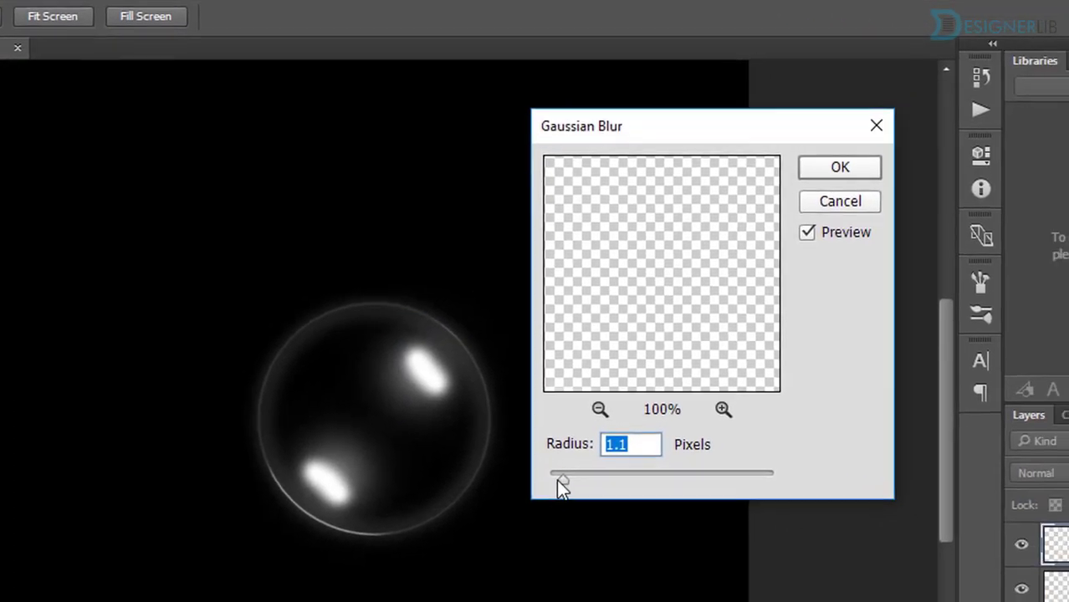
drag(559, 482, 584, 480)
click(826, 175)
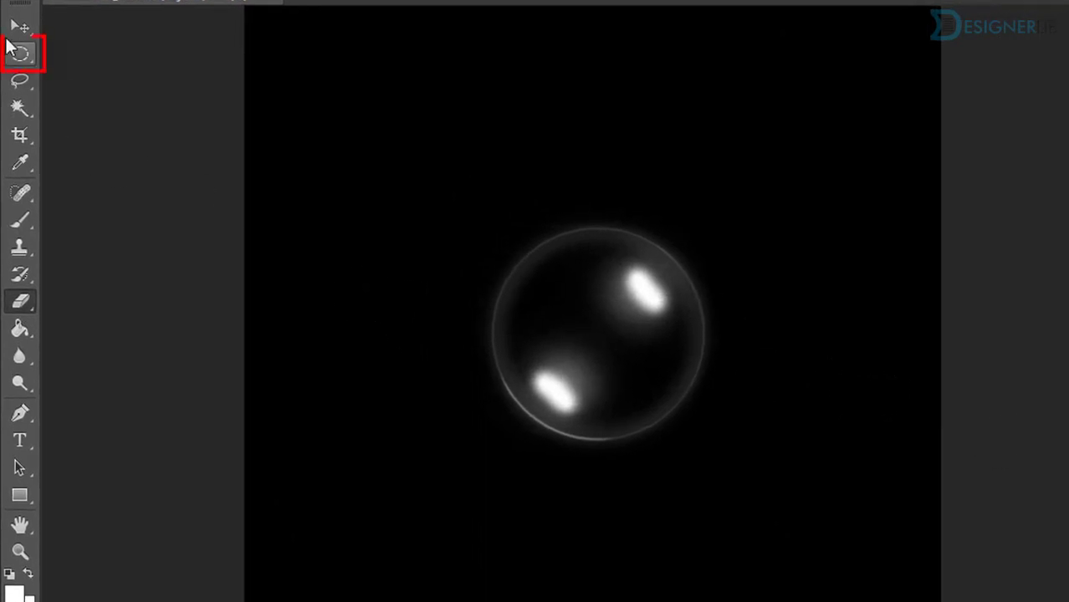
Step: Marquee-select the bubble, Copy Merged, and paste it as Layer 5
right_click(21, 57)
click(92, 50)
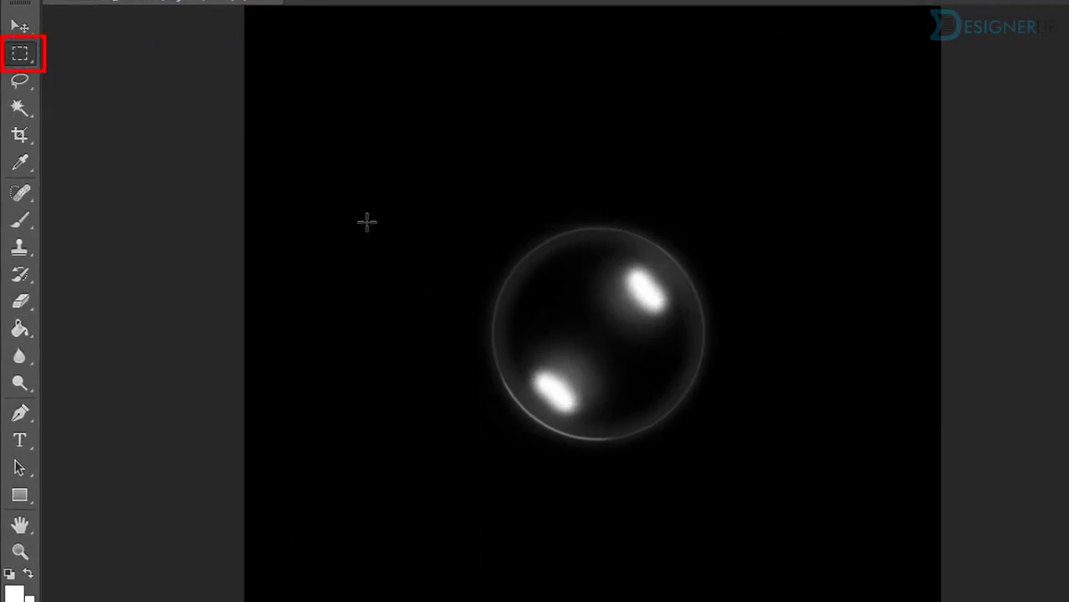
drag(449, 189, 756, 491)
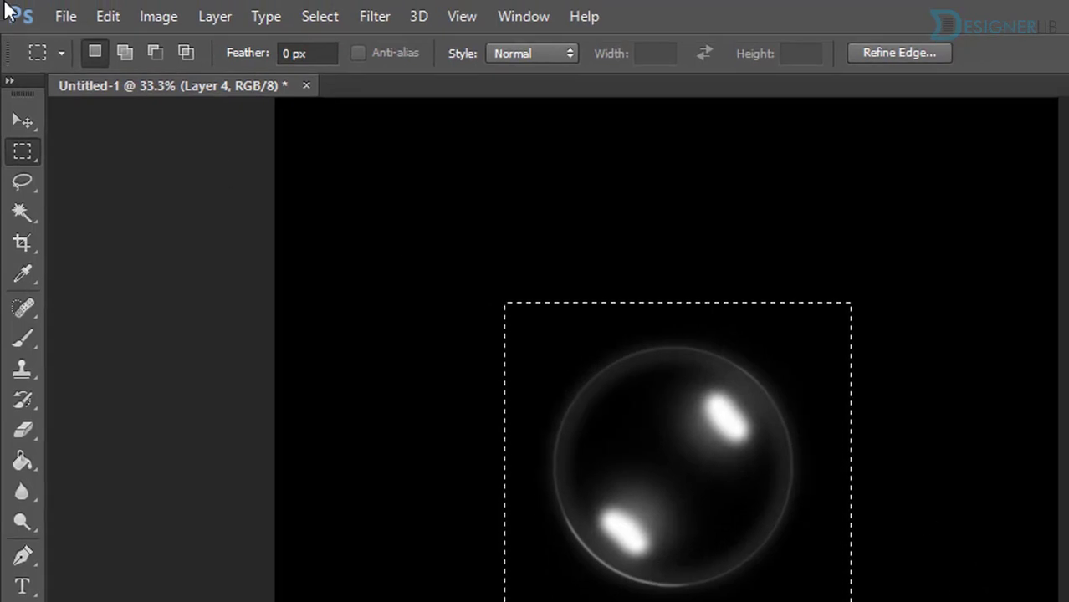
click(115, 14)
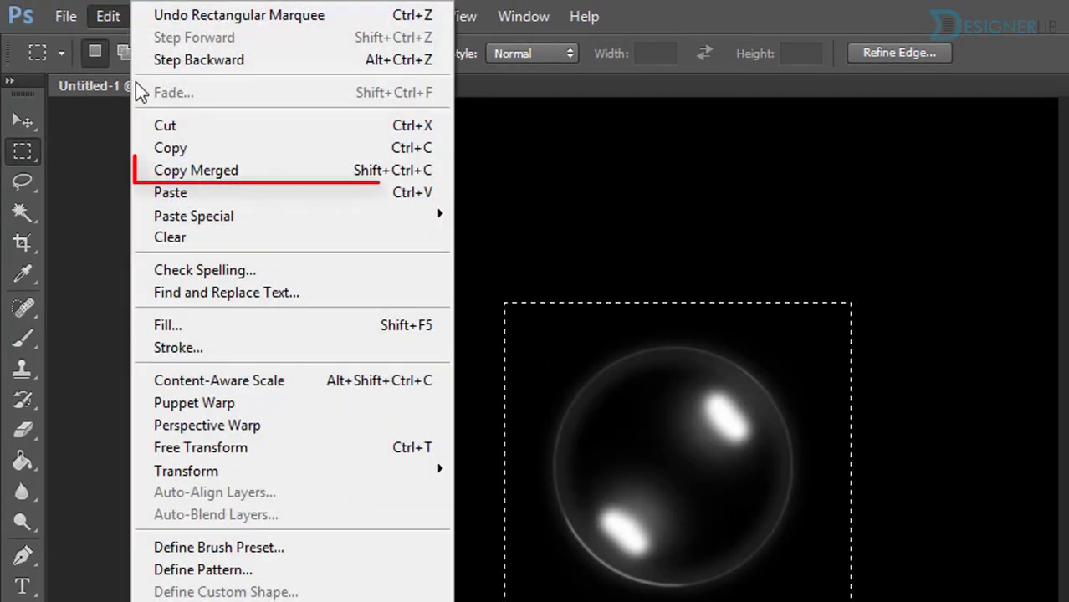
click(190, 171)
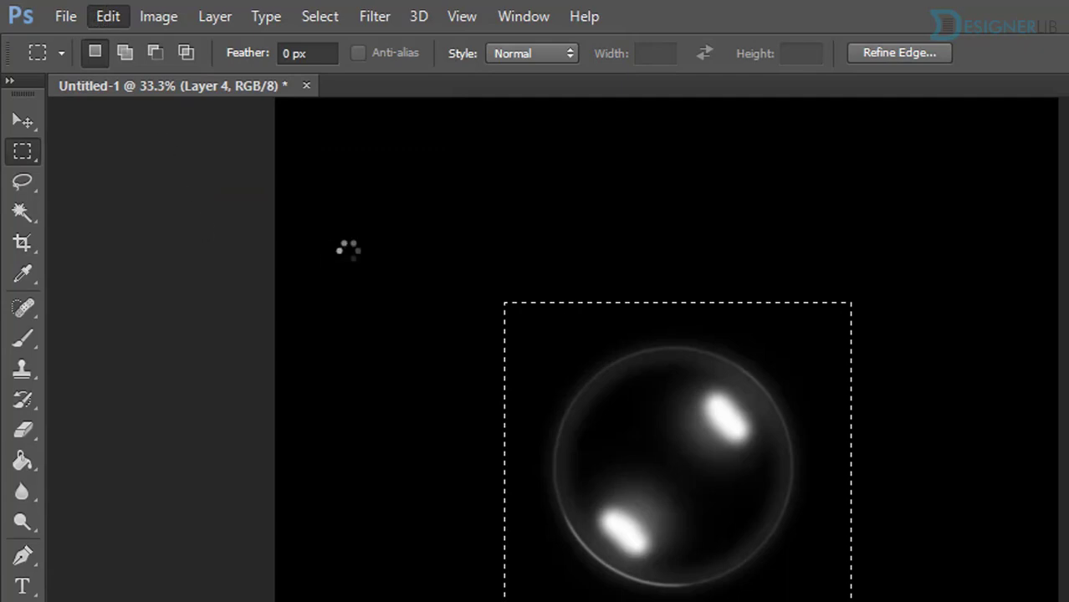
click(113, 17)
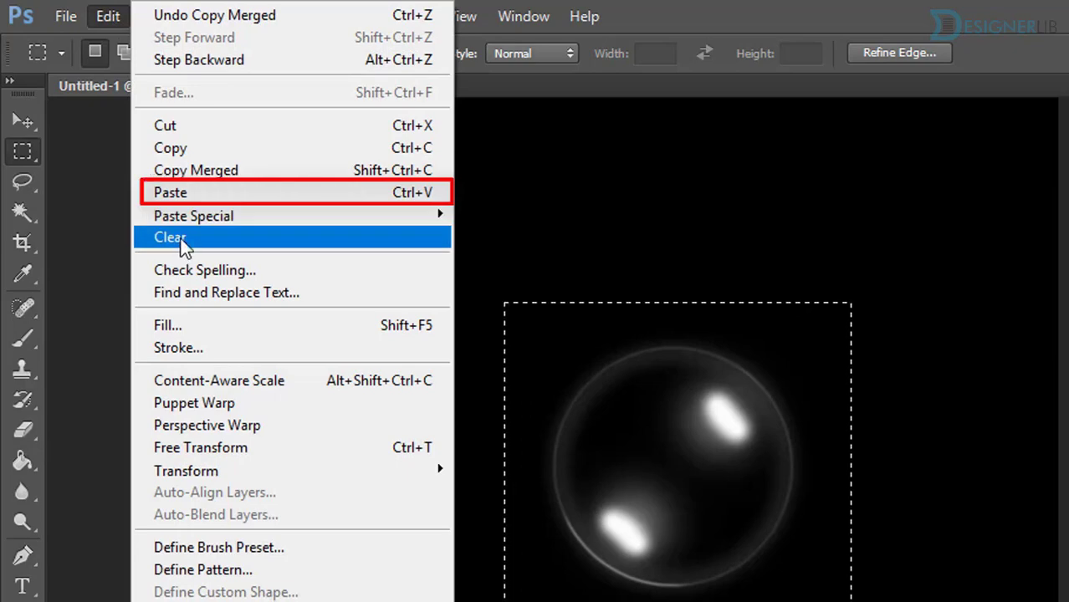
click(163, 193)
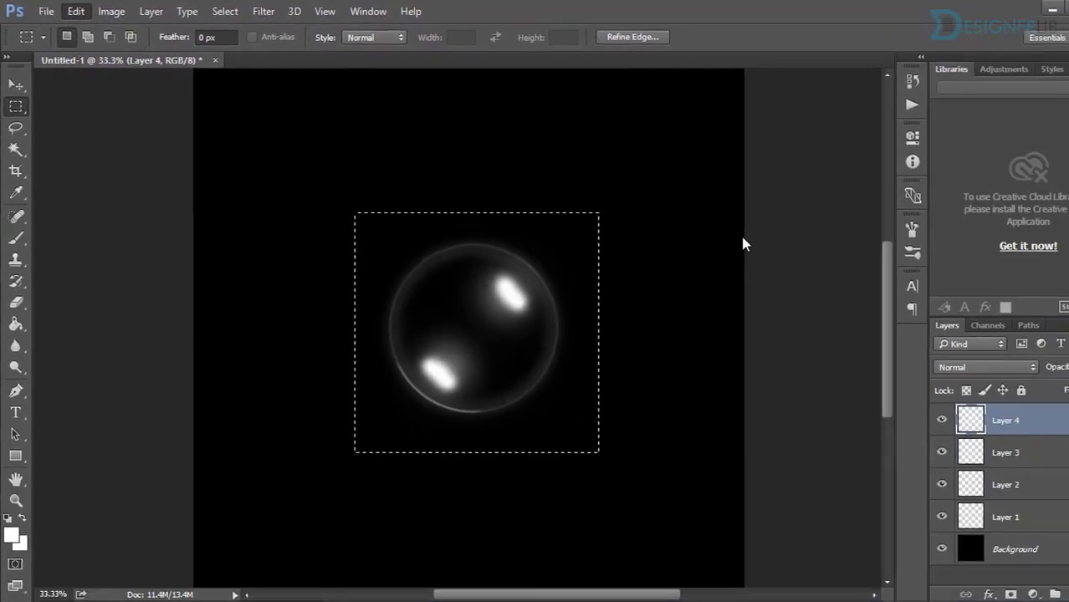
key(ctrl+v)
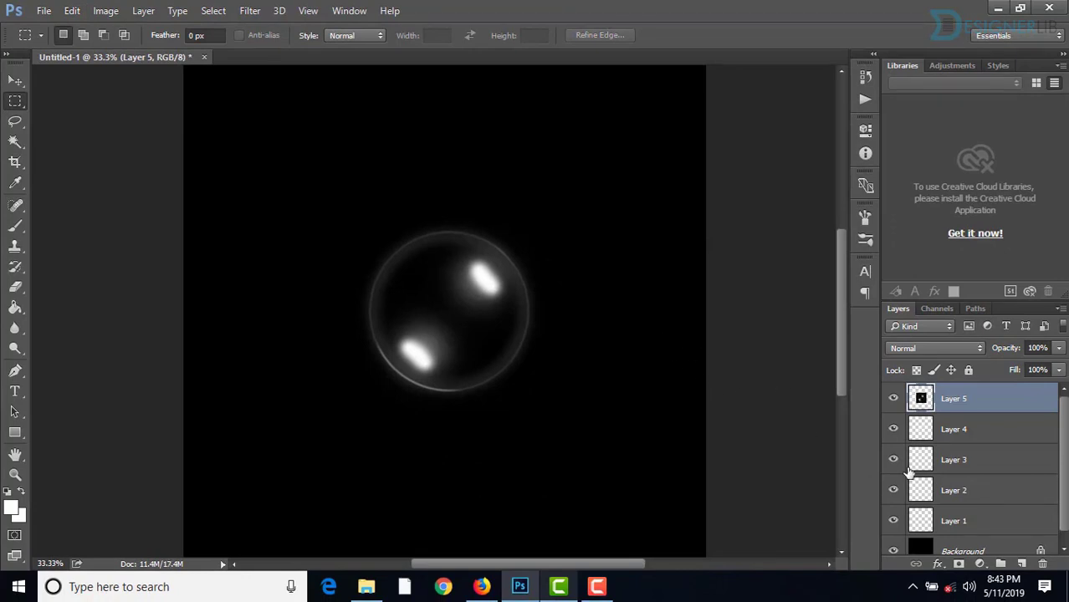
Step: Hide Layers 4, 3 and 2 beneath the pasted bubble
click(893, 429)
click(894, 459)
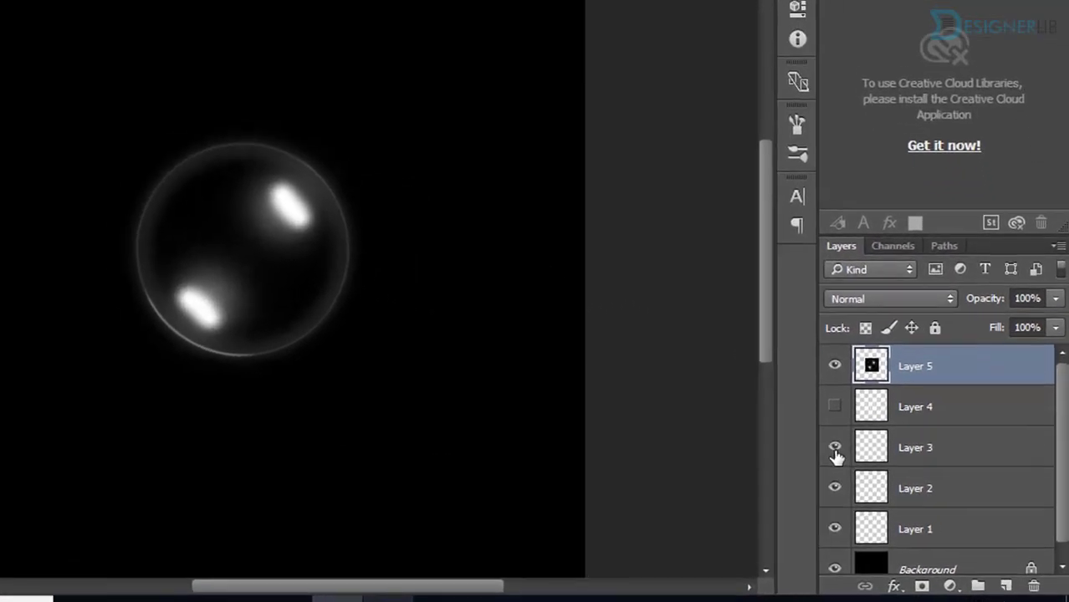
click(893, 490)
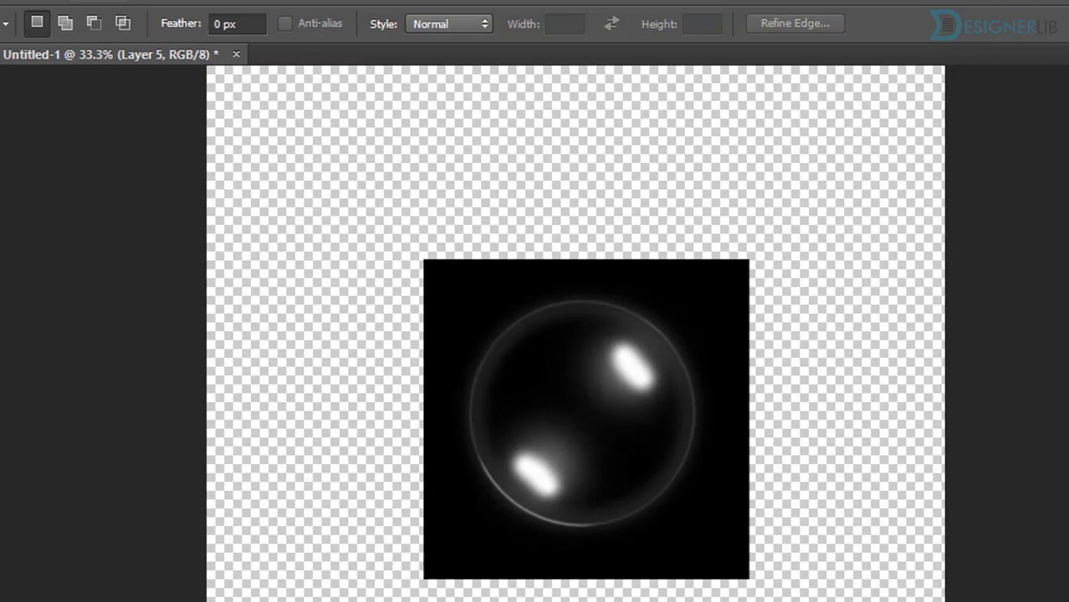
Step: Invert Layer 5's bubble copy so it shows dark on a white square
click(127, 4)
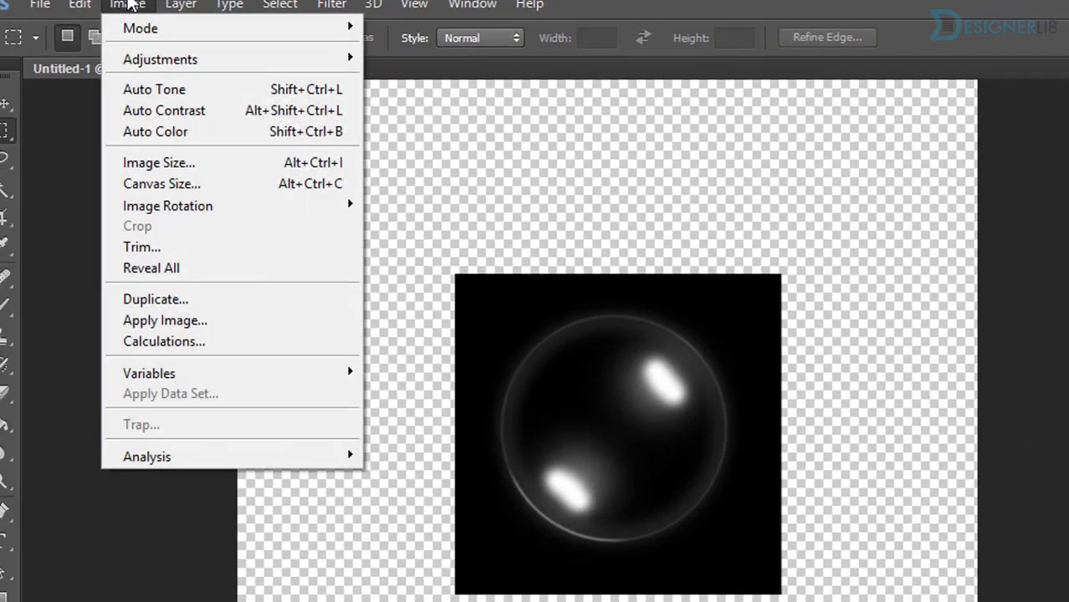
mouse_move(160, 58)
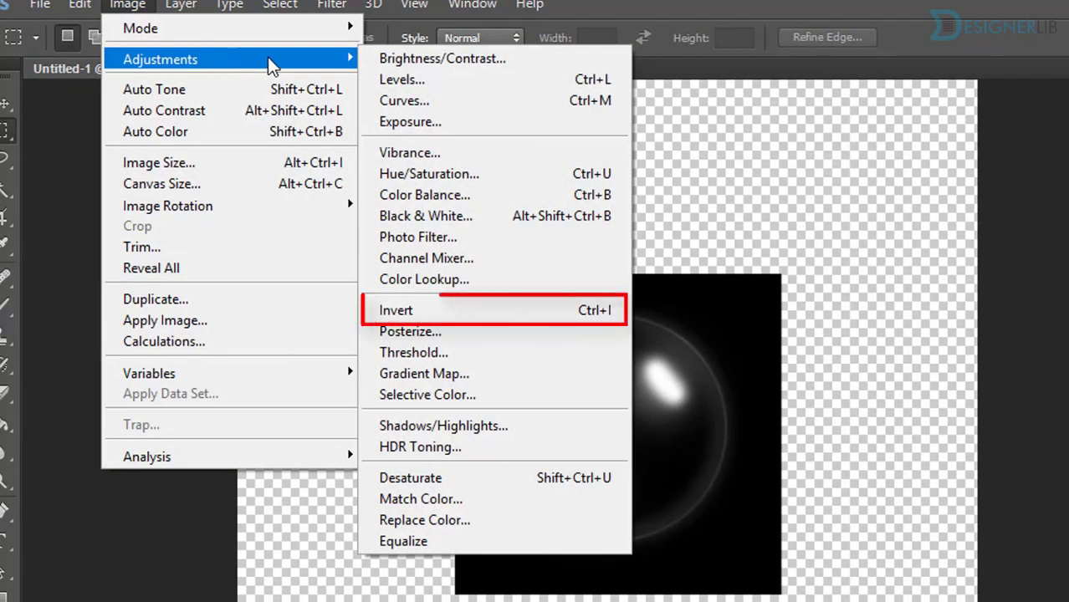
click(469, 309)
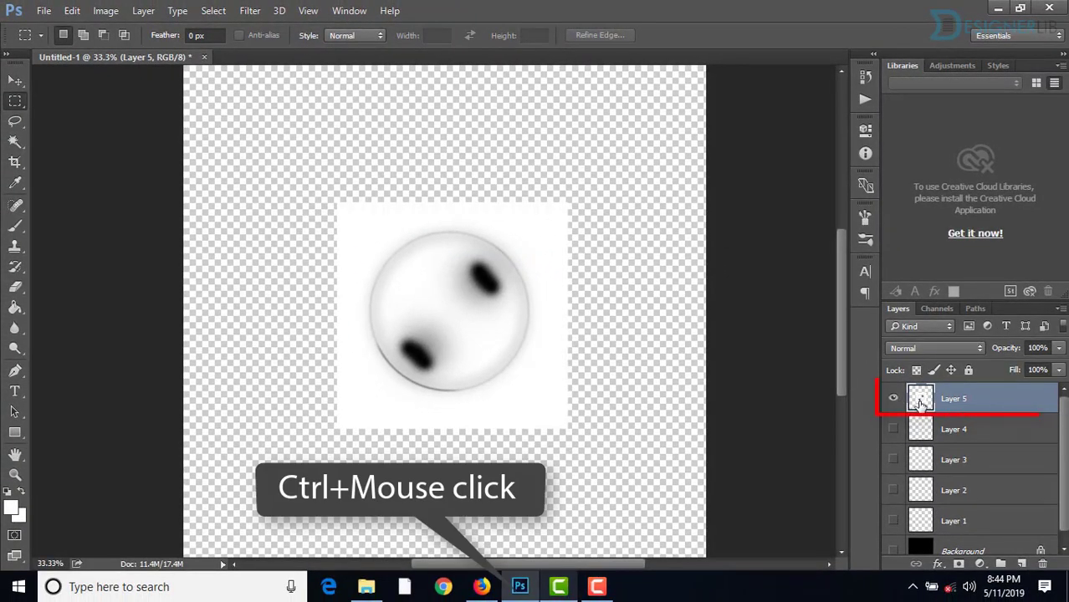
Step: Define Layer 5's contents as brush preset 'custom bubble brush 2', then deselect
ctrl+click(921, 403)
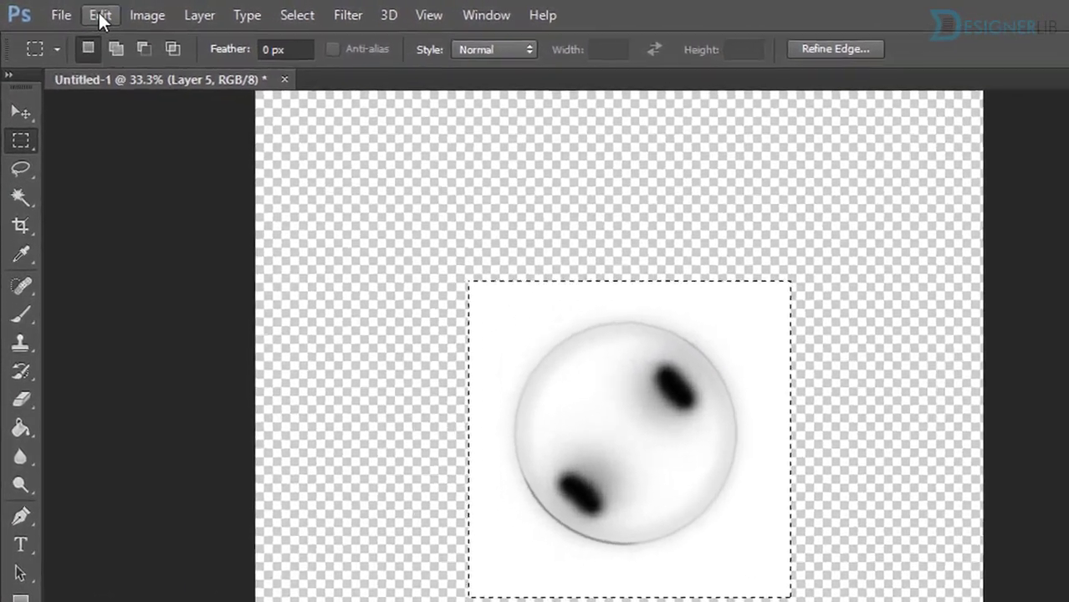
click(98, 12)
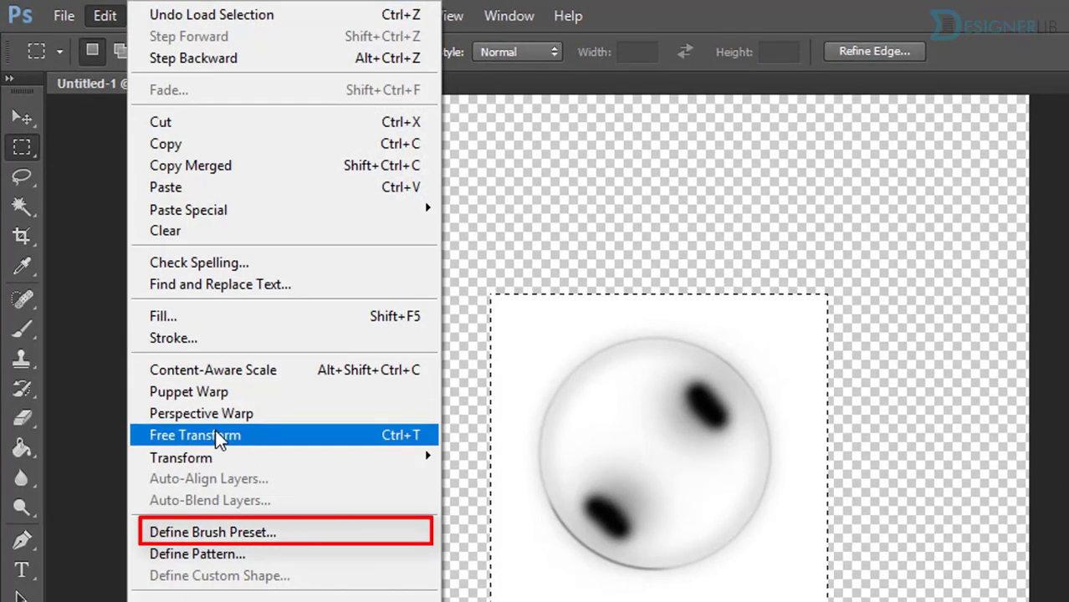
click(238, 534)
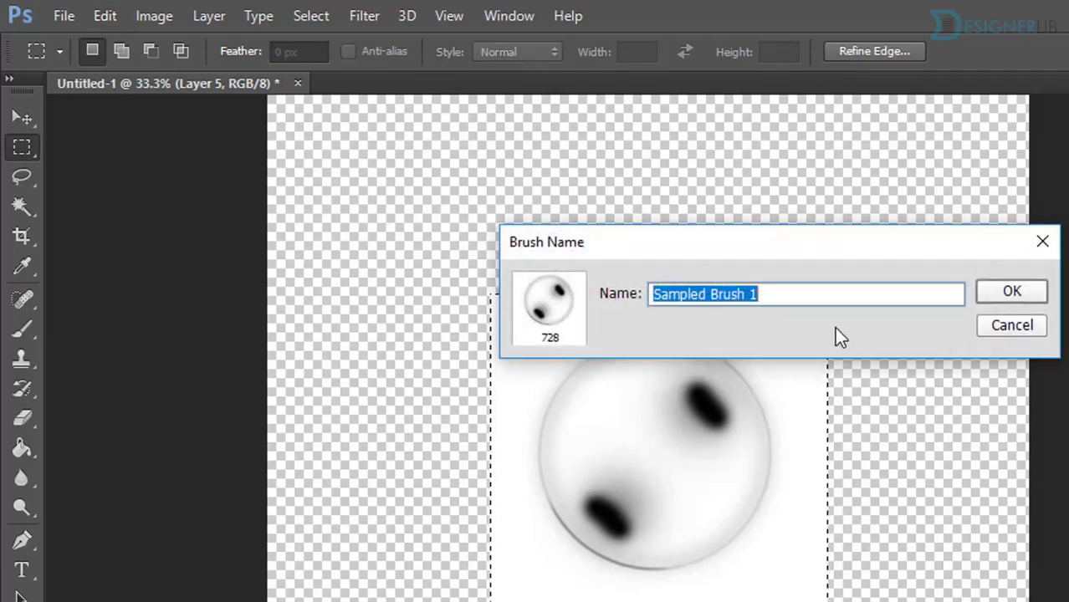
text(cu)
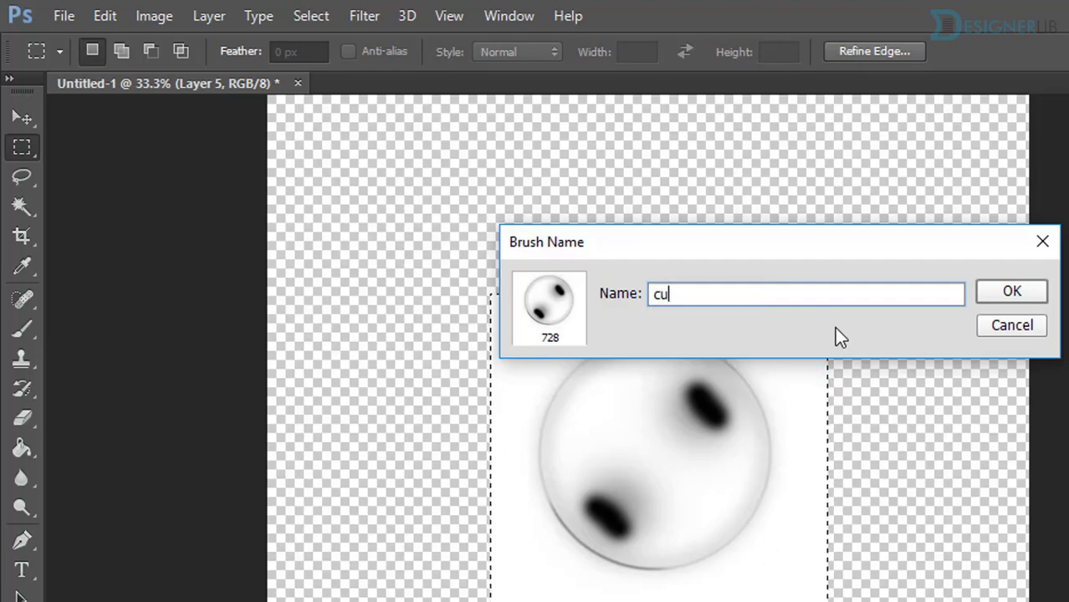
text(stom )
text(bubb)
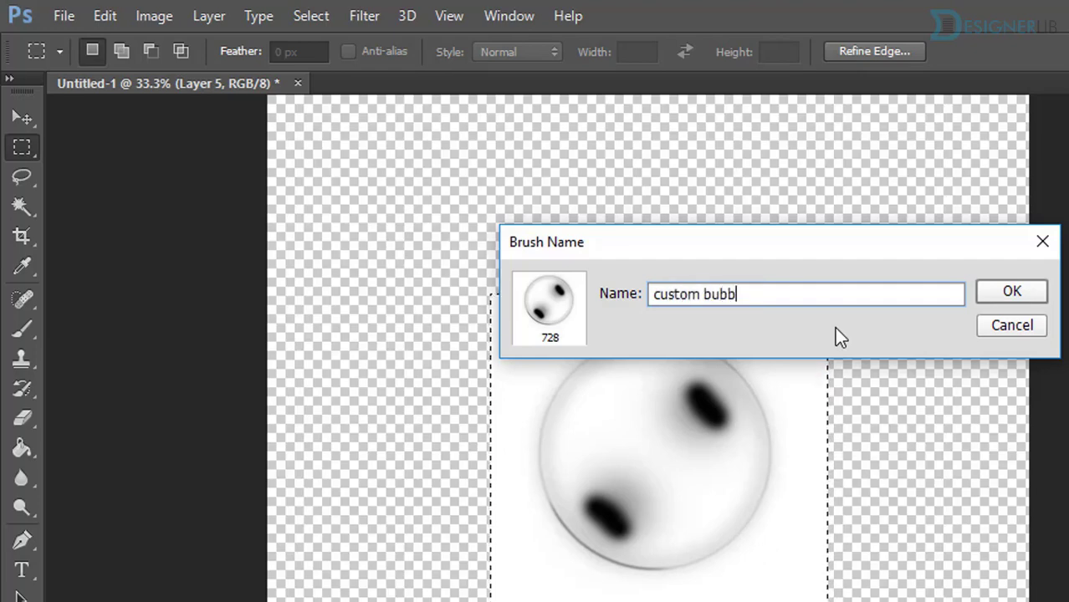
text(le b)
text(rush)
text( 2)
click(1010, 291)
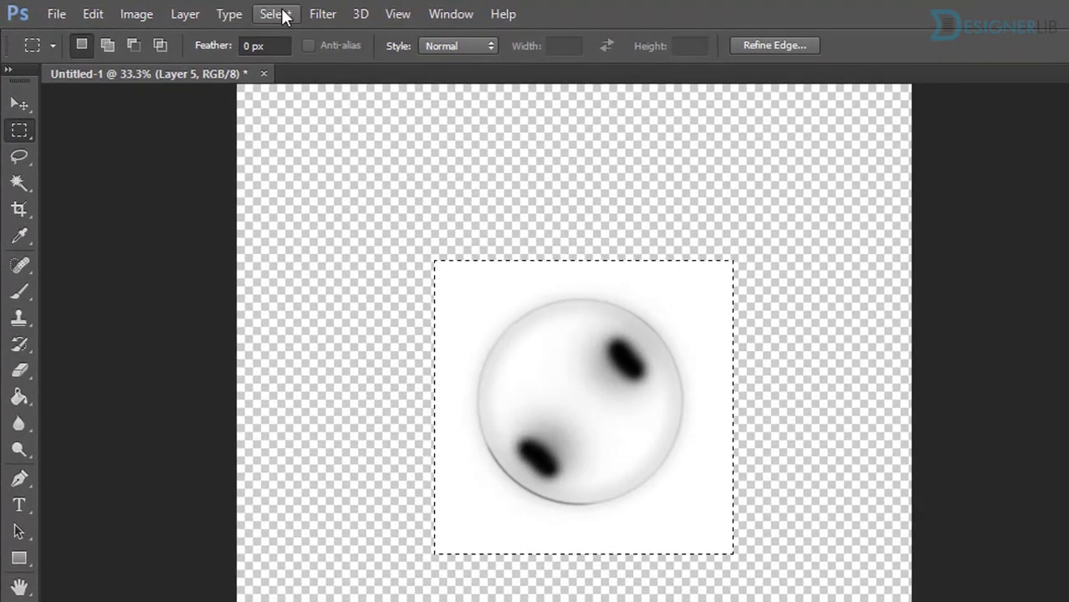
click(276, 14)
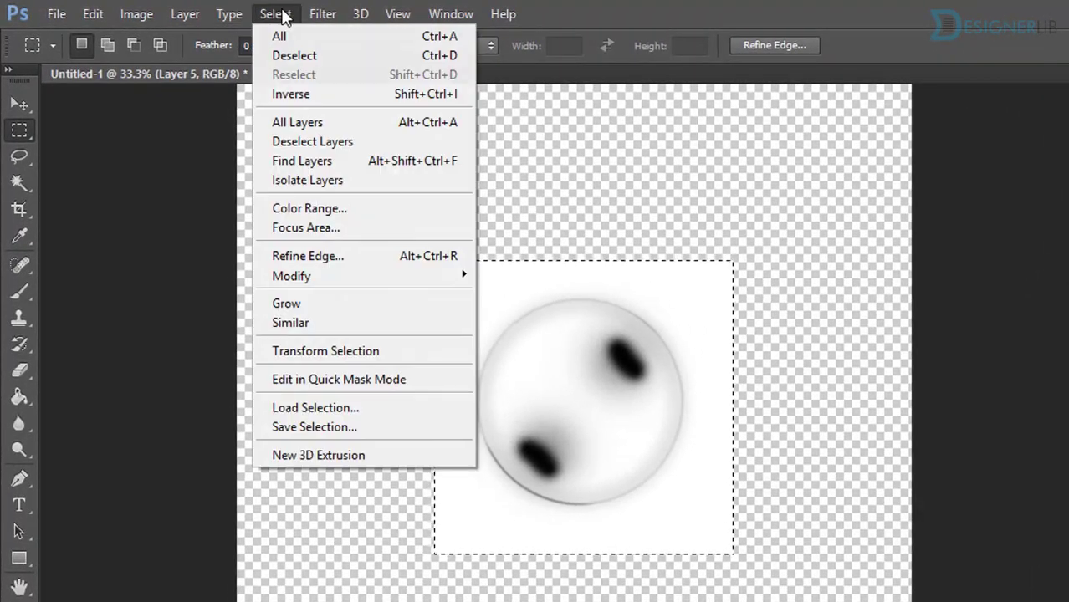
click(293, 52)
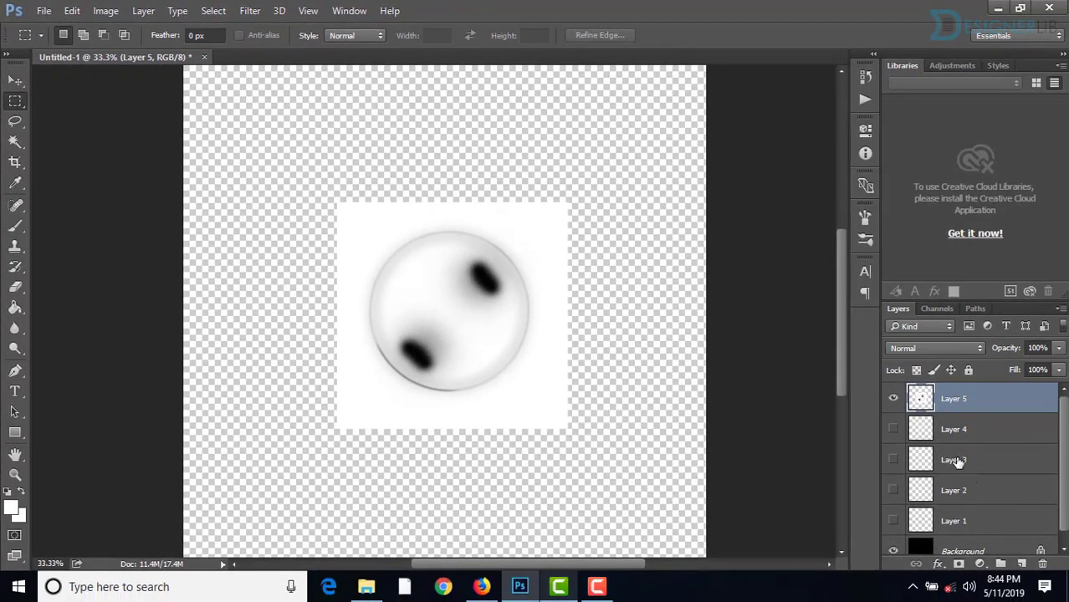
Step: Hide Layer 5, activate the Background, and set the foreground colour to dark green #077b4e
click(893, 399)
click(893, 399)
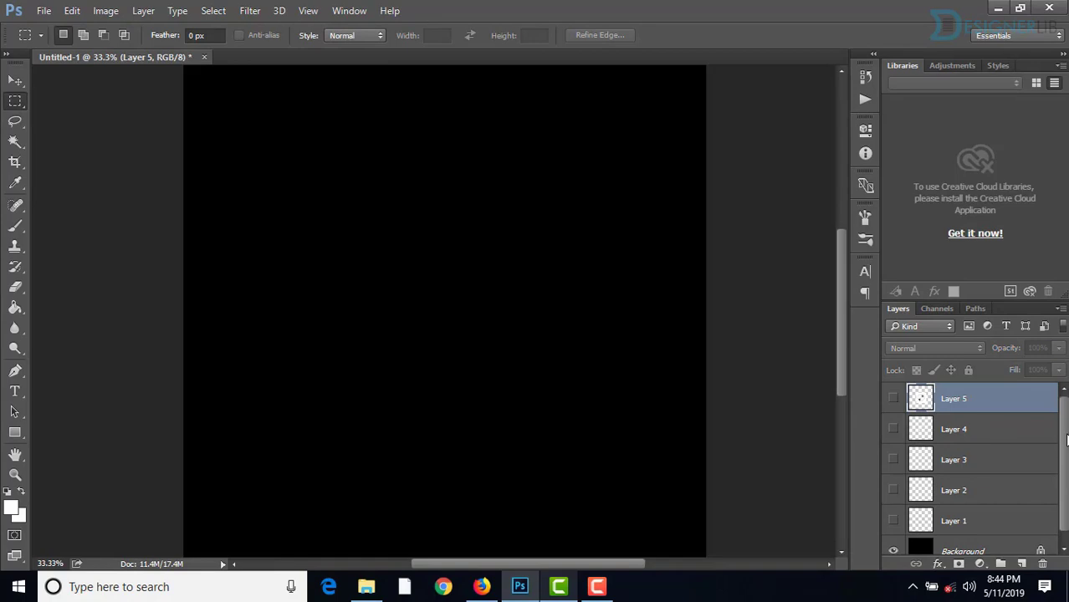
drag(1065, 441, 1066, 479)
click(951, 542)
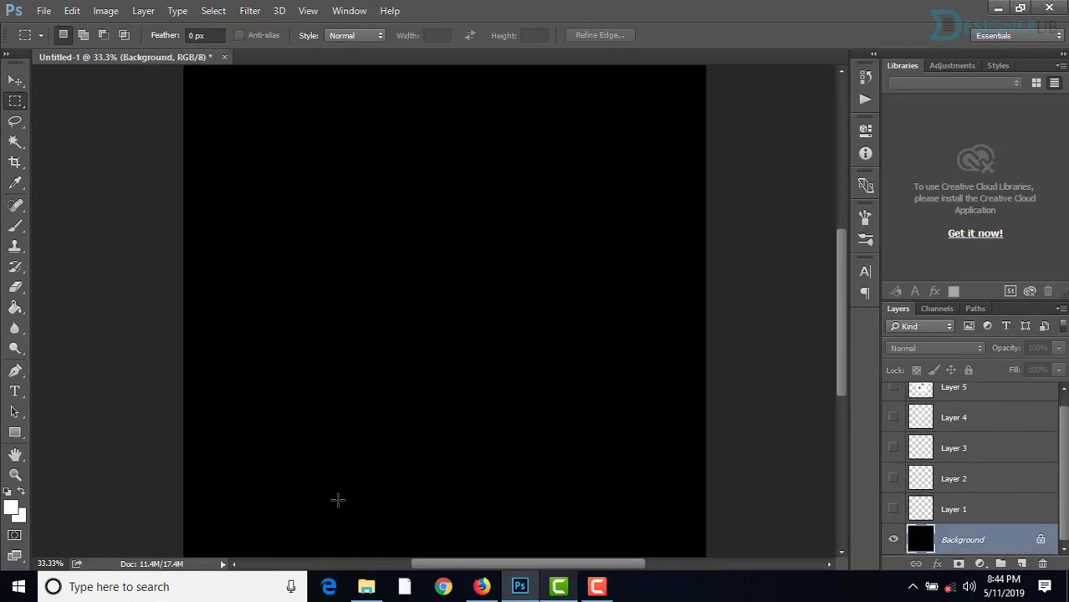
click(11, 508)
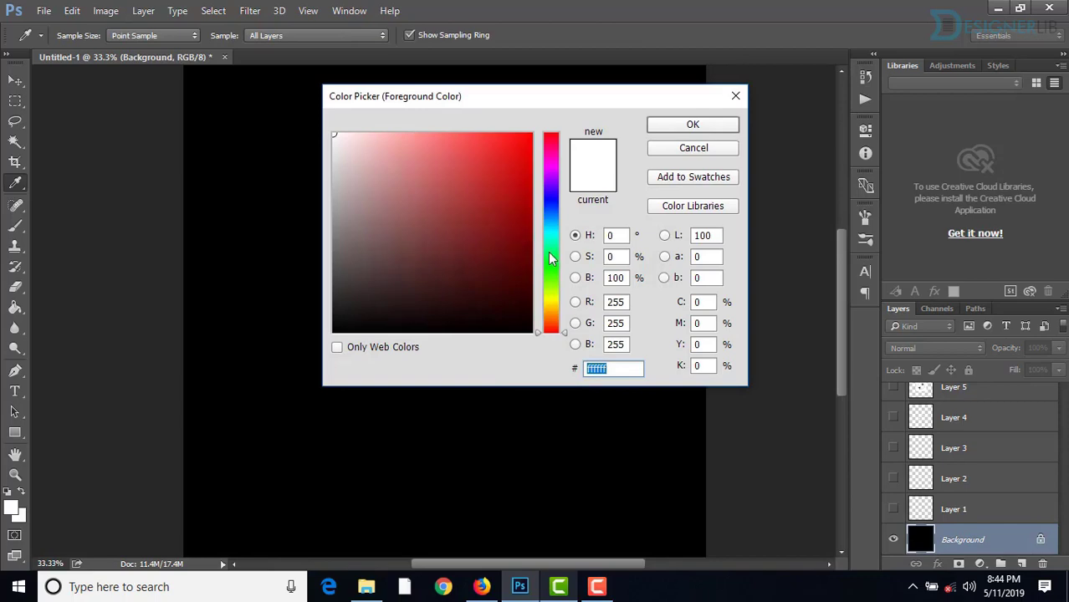
drag(550, 258, 549, 283)
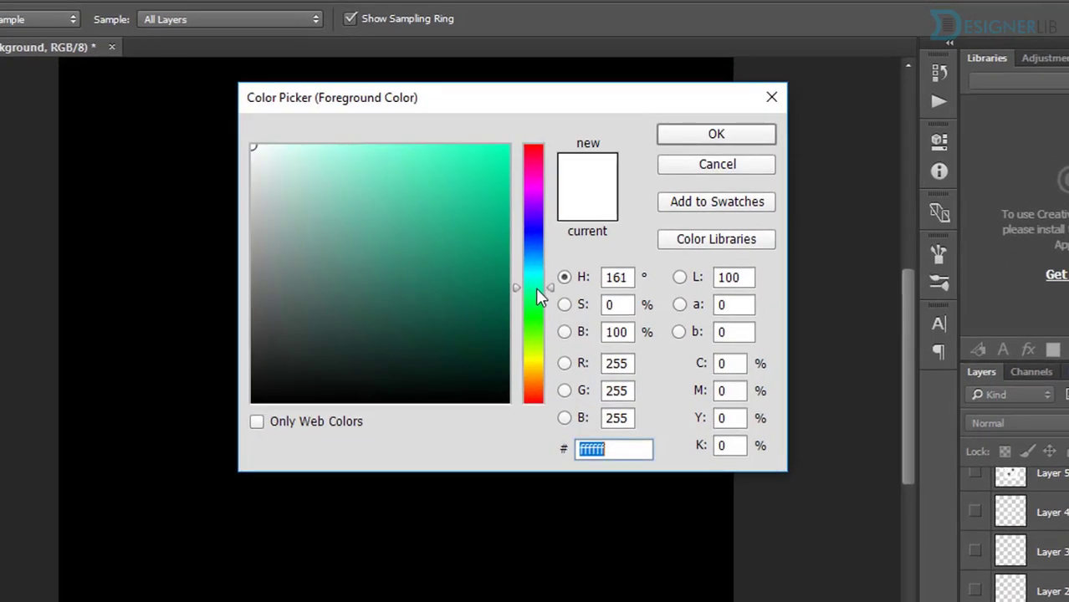
drag(536, 284, 540, 293)
drag(496, 196, 495, 278)
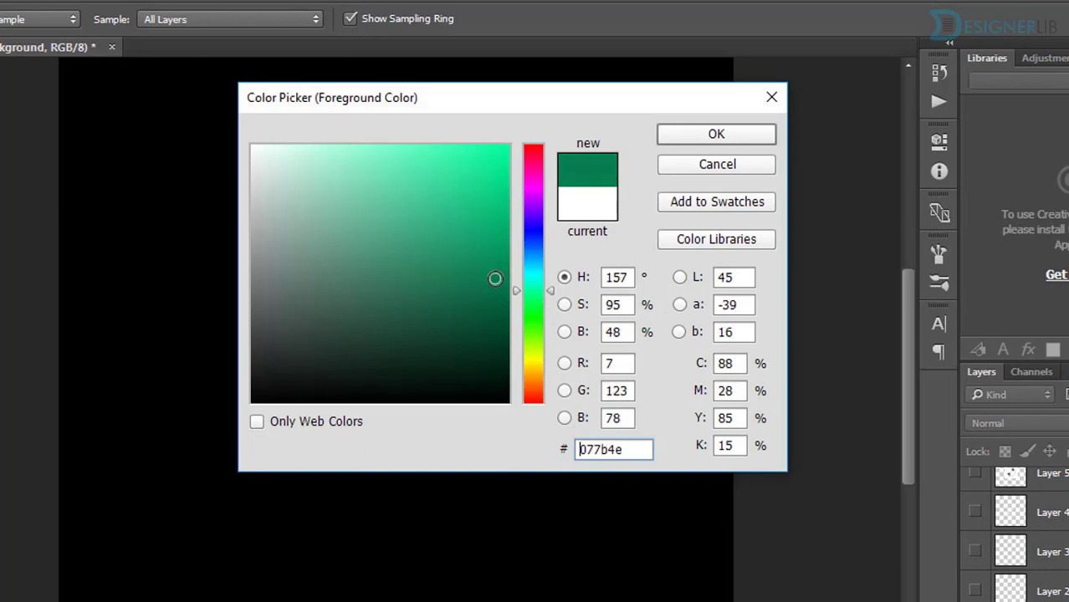
click(691, 135)
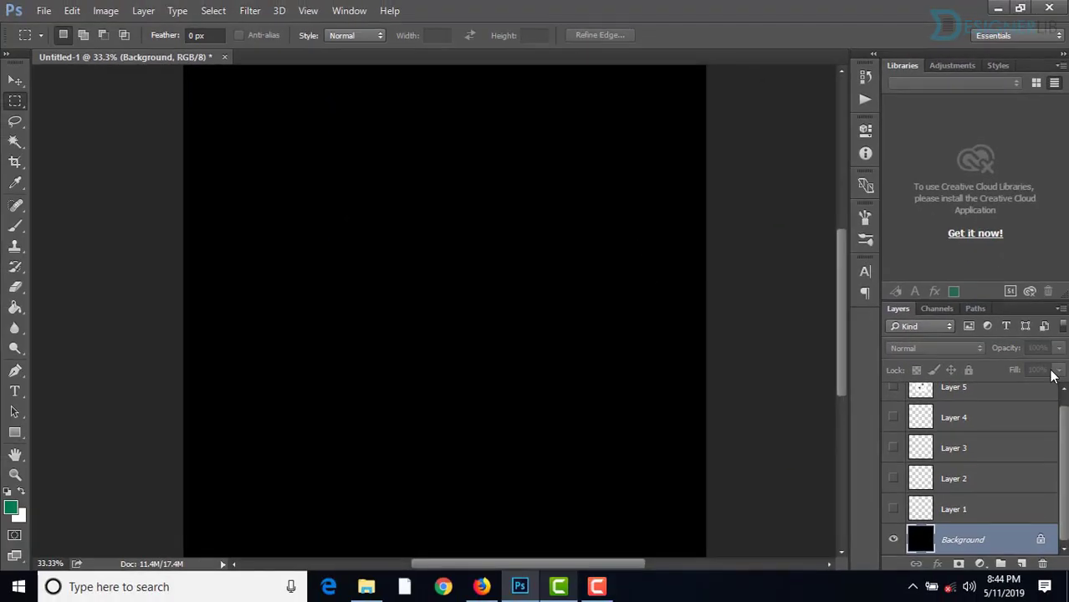
Step: Fill the Background with the green and add empty Layer 6 above Layer 5
scroll(1060, 456, up, 1)
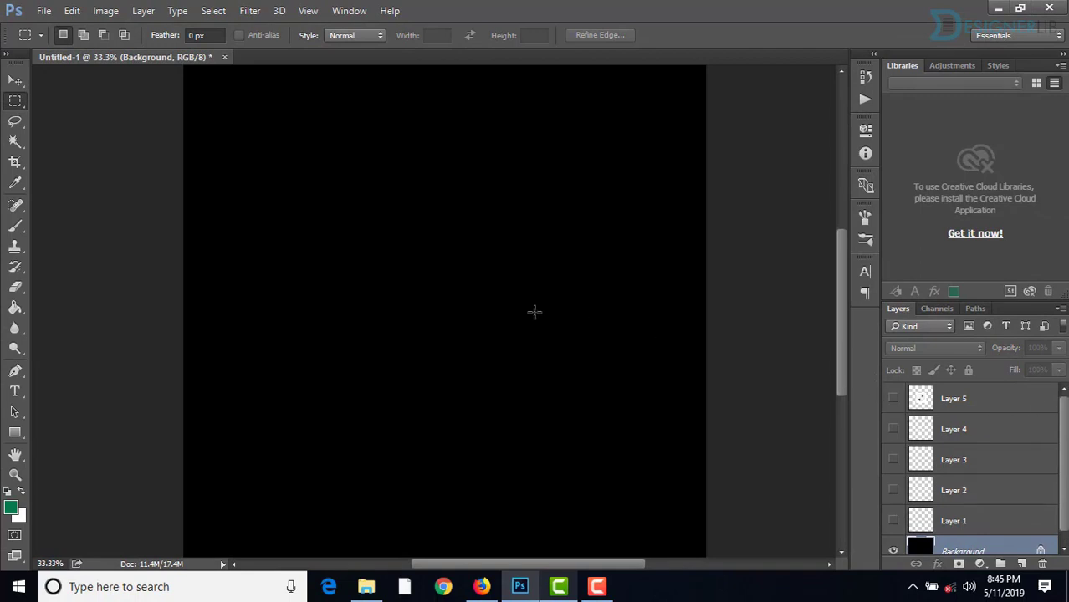
key(alt+BackSpace)
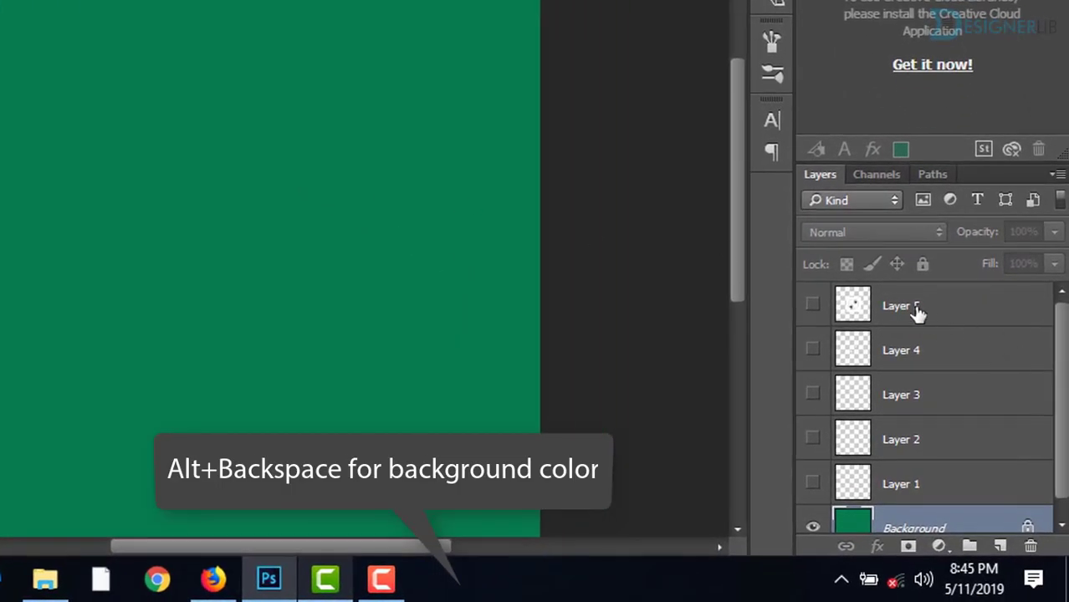
click(918, 309)
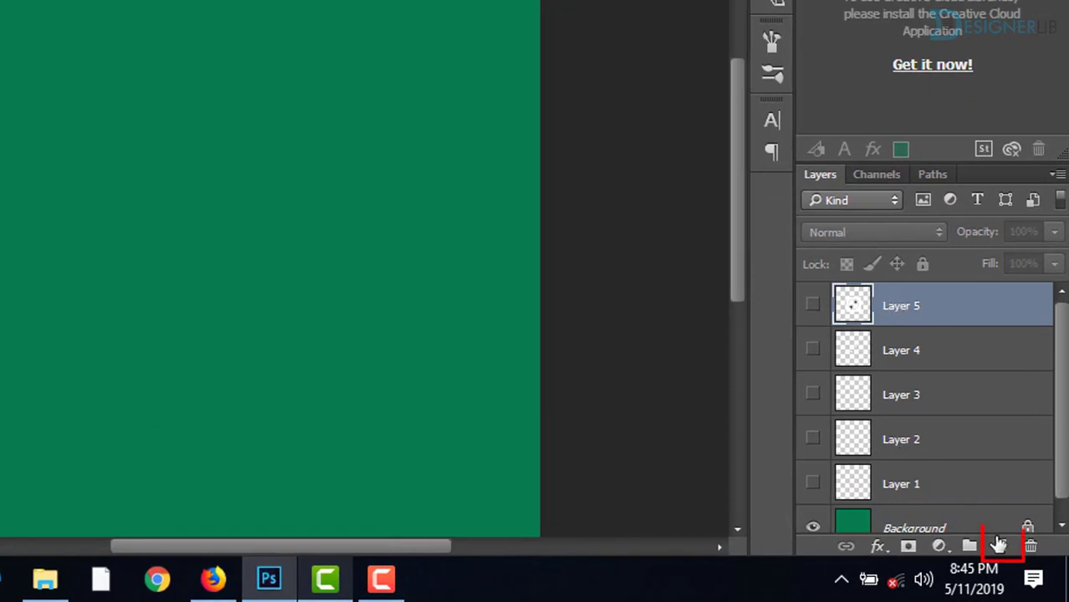
click(998, 545)
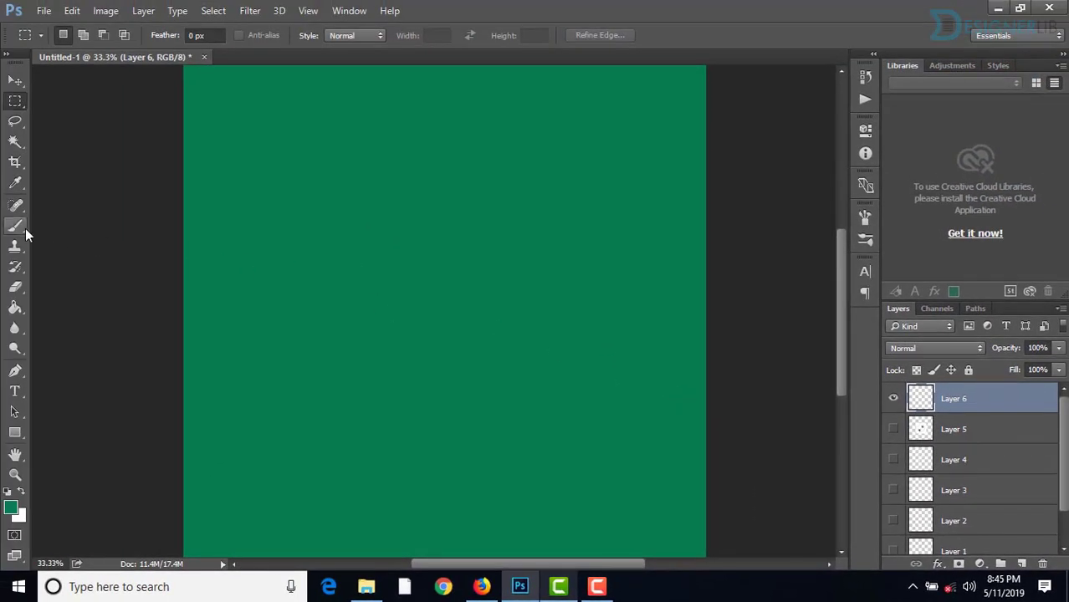
Step: Select the Brush Tool with the 728 px custom bubble brush 2 preset, resized to 281 px
click(25, 227)
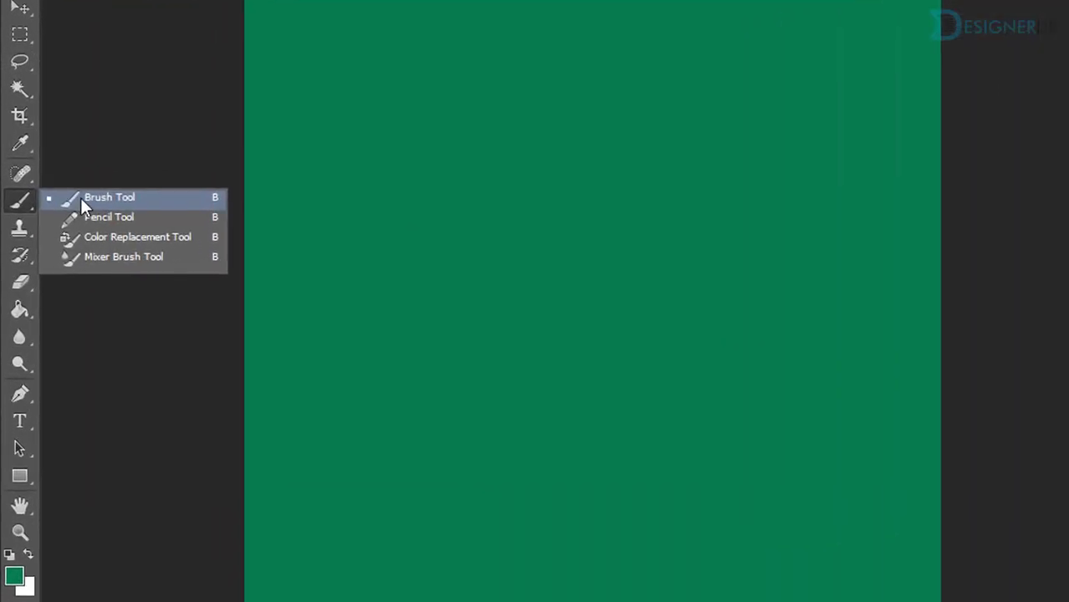
click(62, 226)
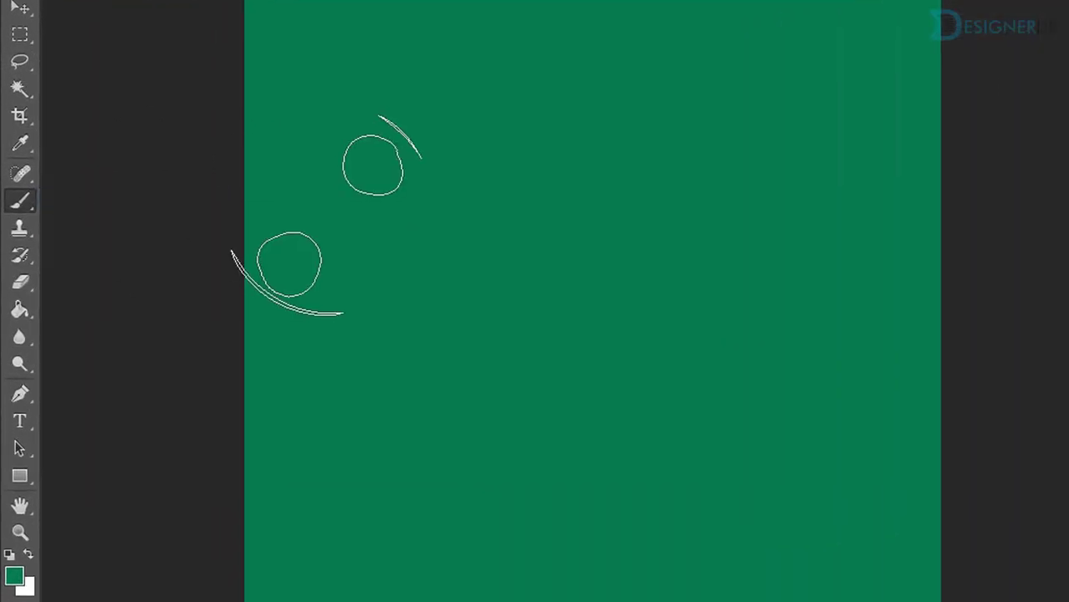
right_click(337, 212)
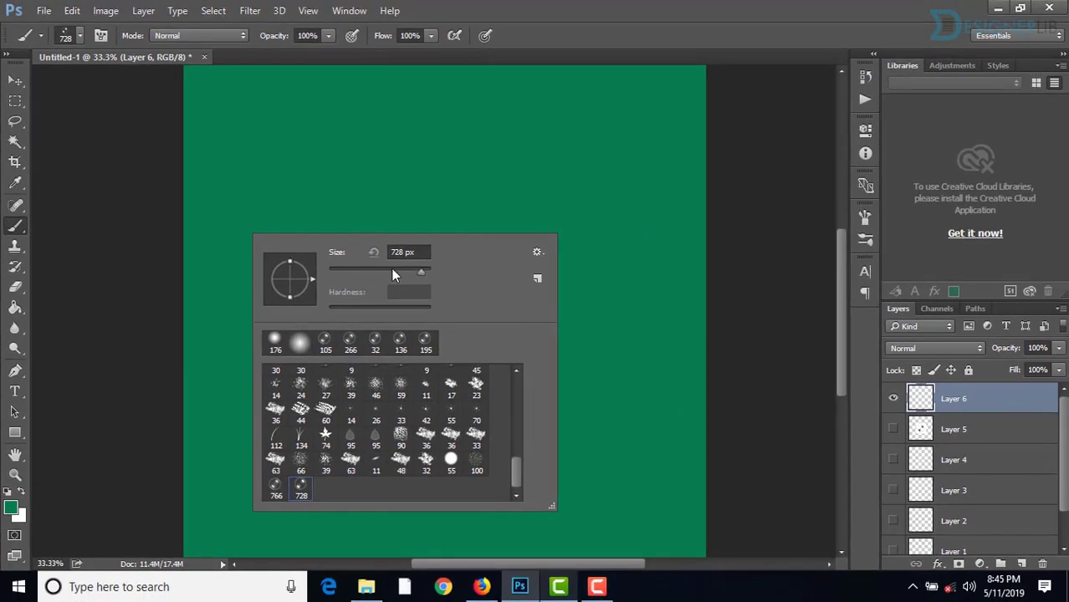
click(384, 270)
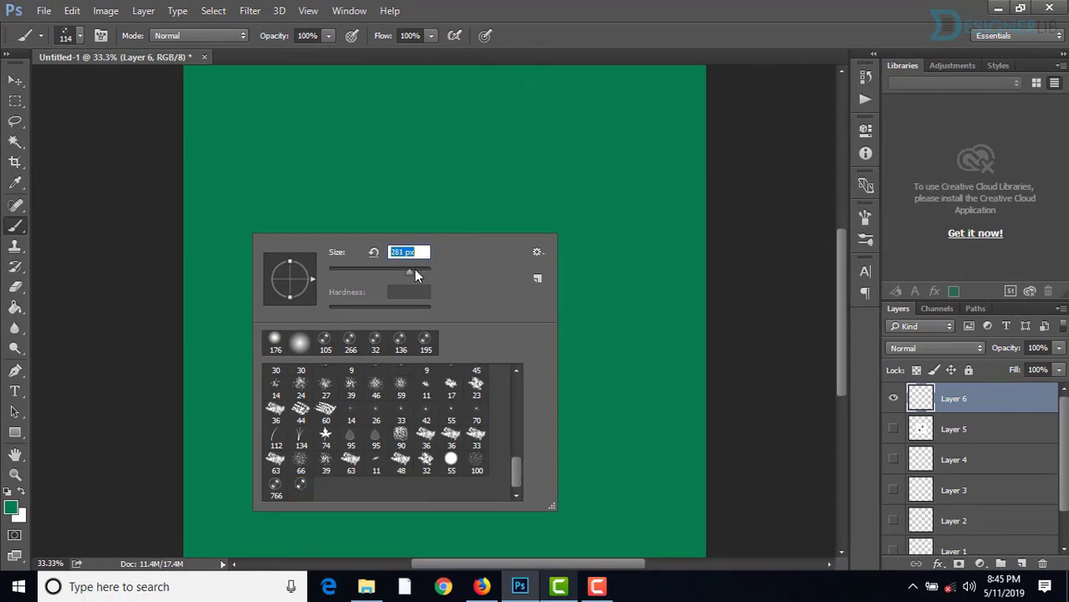
click(439, 216)
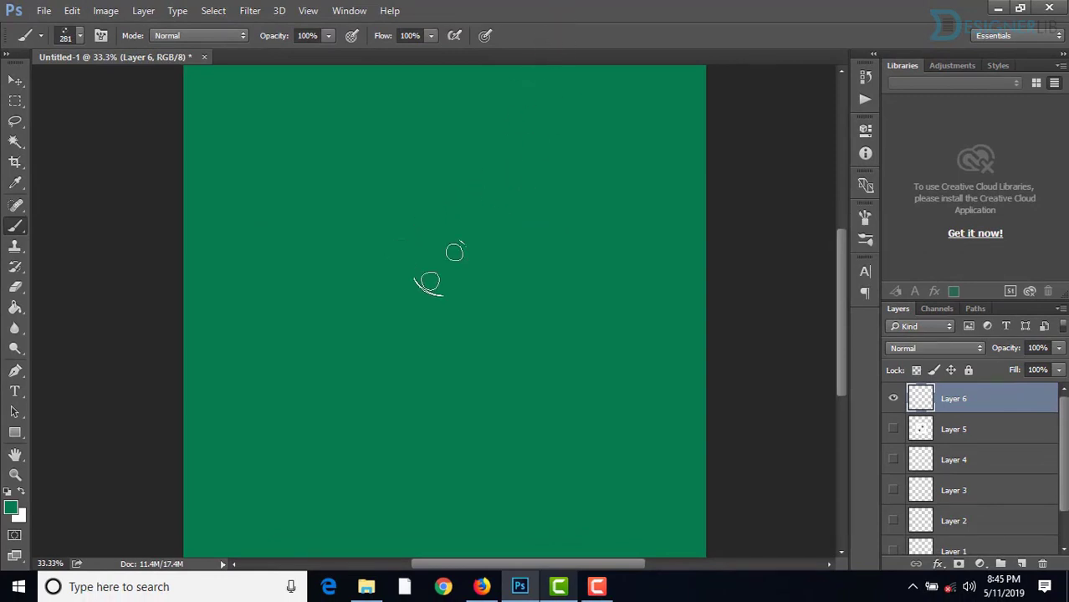
Step: Set the foreground to white #ffffff and stamp four 281 px bubbles across the canvas
key(i)
click(14, 512)
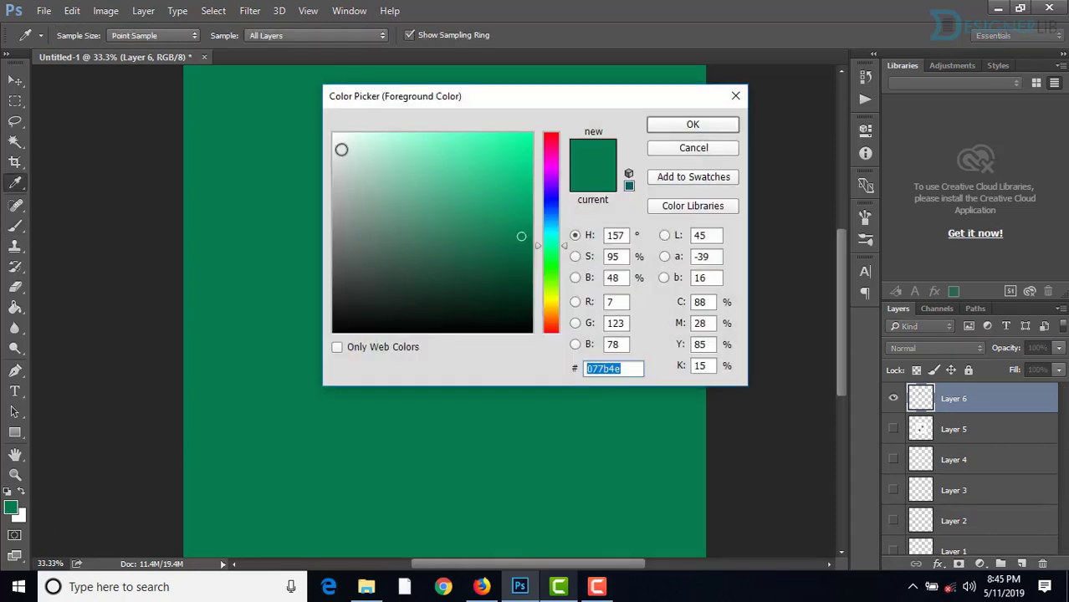
click(335, 135)
click(693, 124)
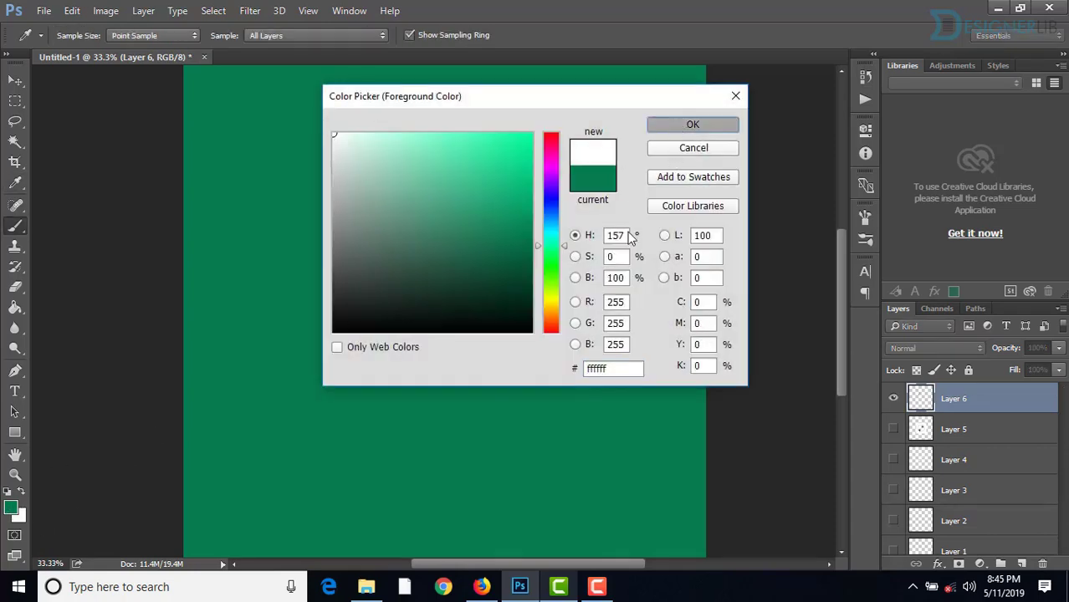
click(410, 223)
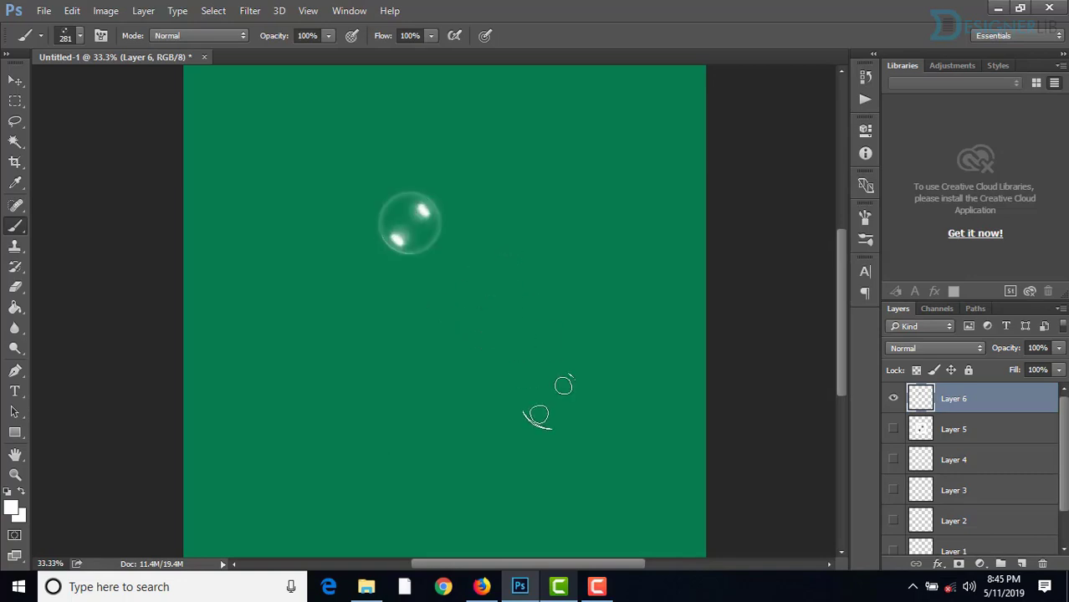
click(491, 254)
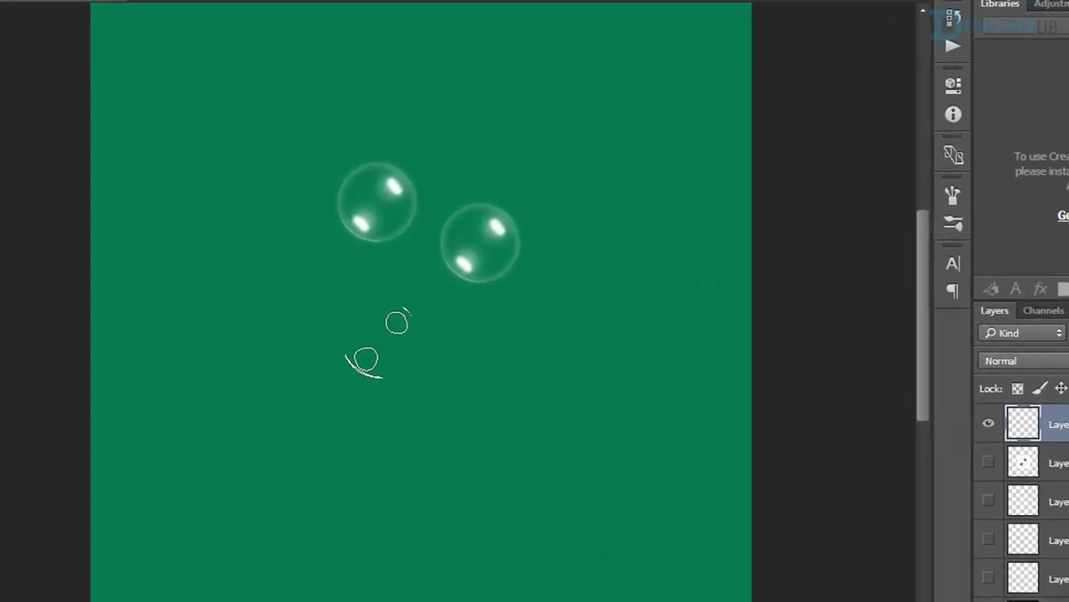
click(334, 297)
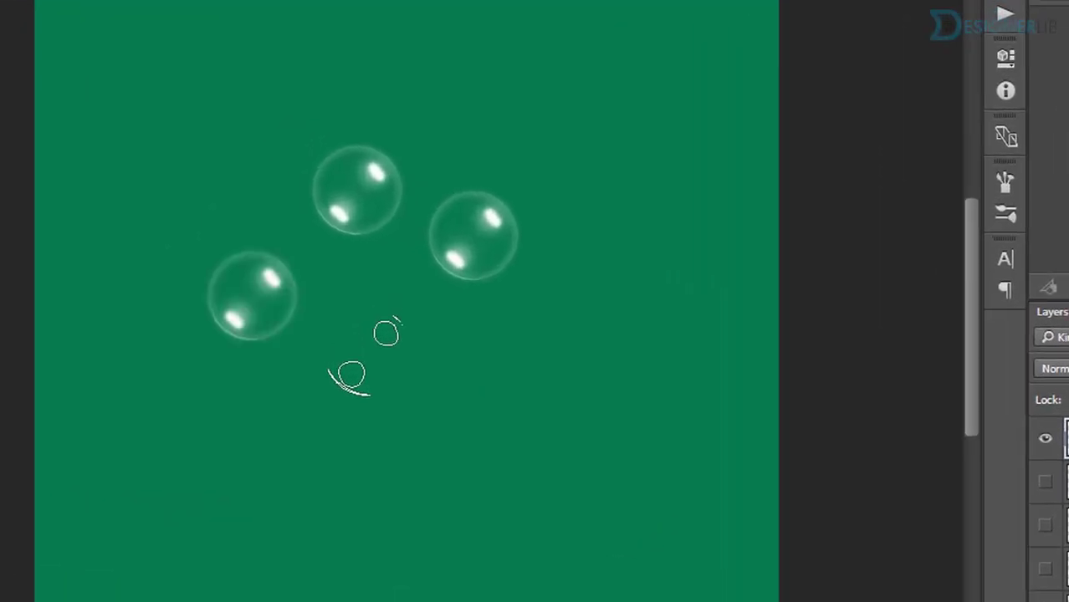
click(368, 328)
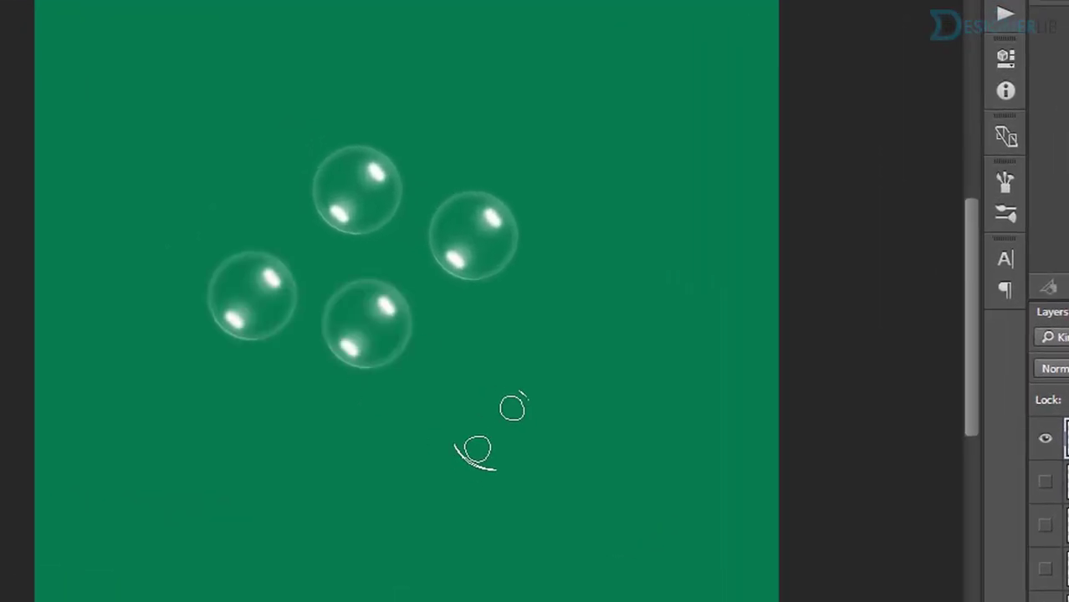
Step: Enlarge the bubble brush to 514 px and stamp one large bubble near the top right
right_click(503, 393)
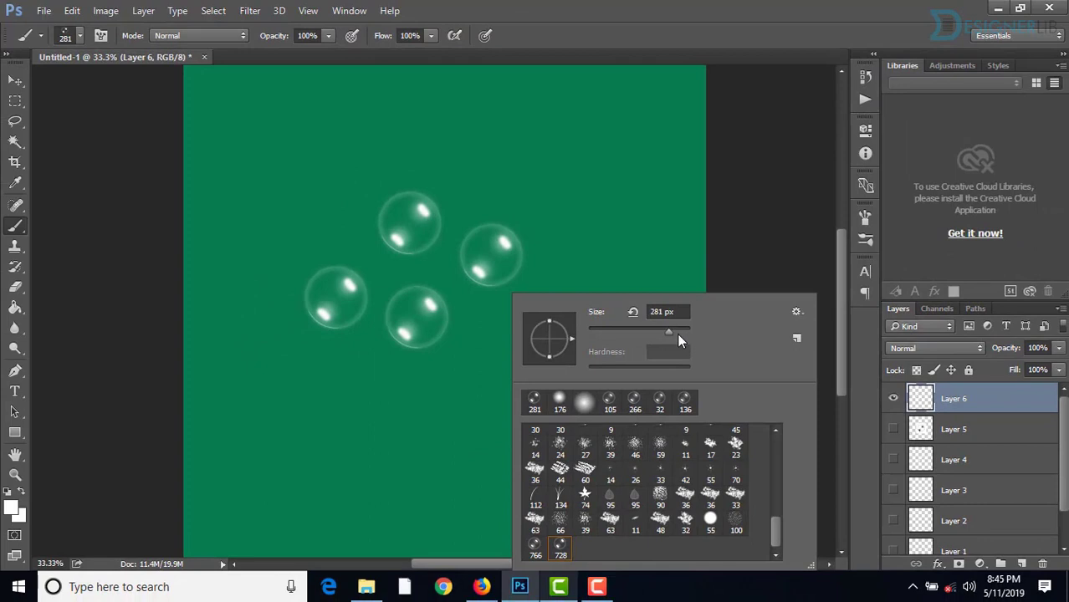
drag(679, 328, 698, 329)
click(579, 159)
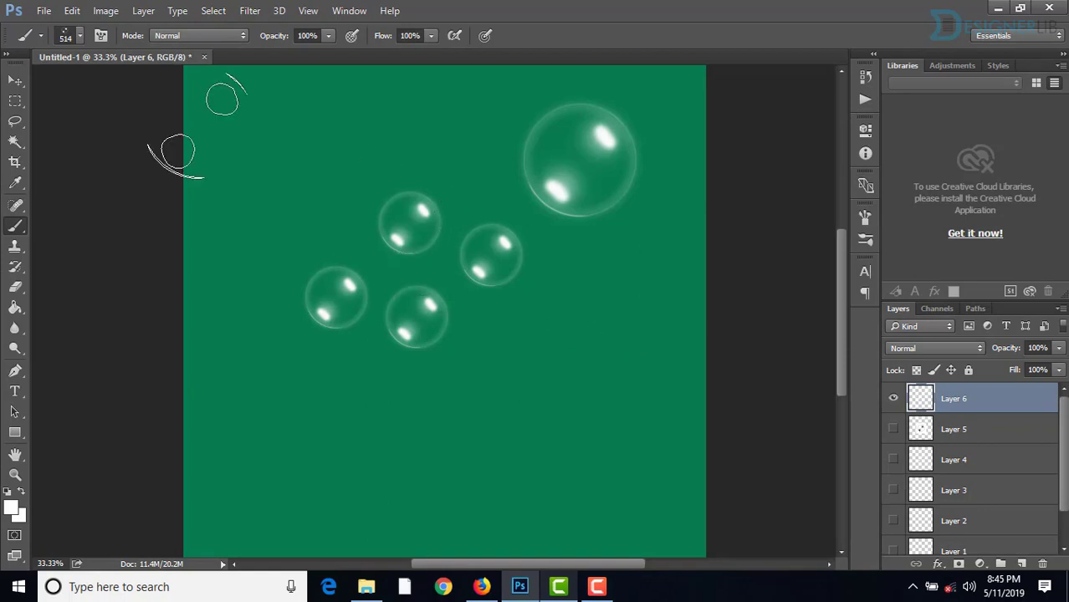
click(43, 10)
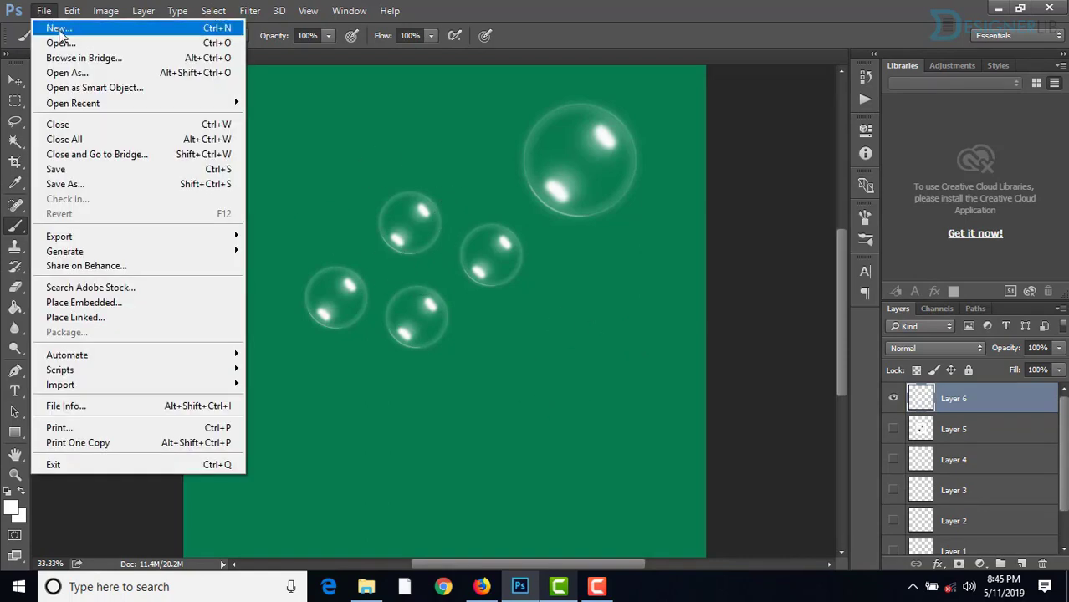
Step: Open action-adult-beauty-1463924.jpg from Downloads as a new document
key(Escape)
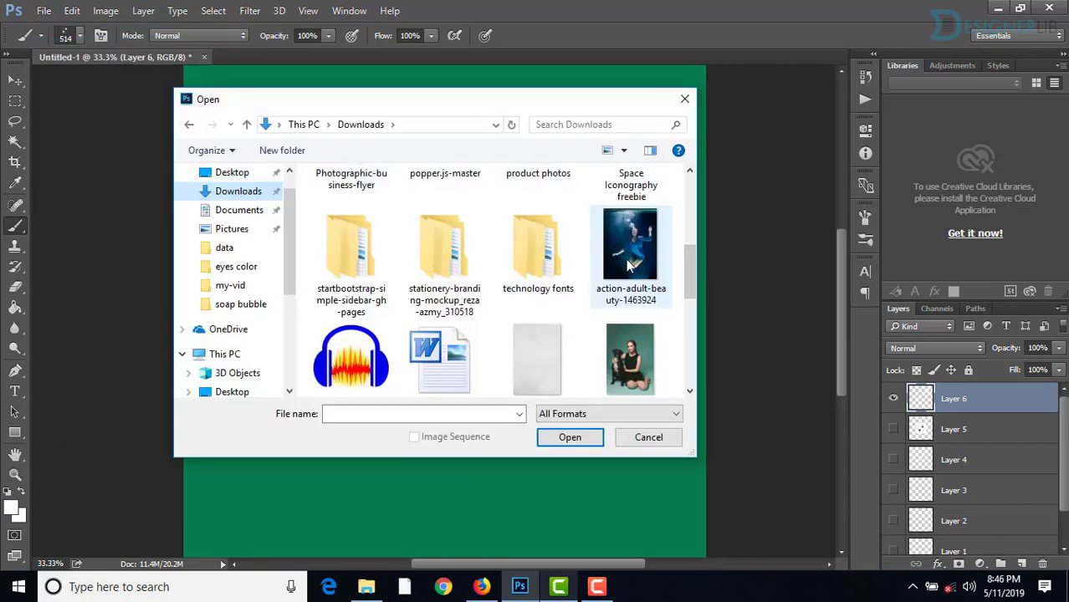
click(629, 260)
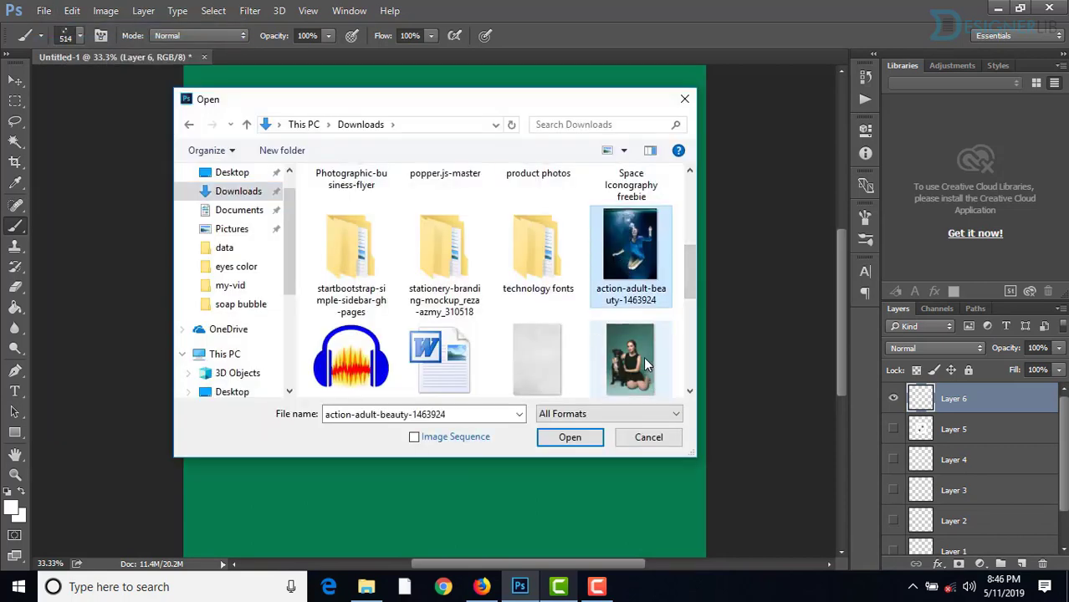
click(567, 438)
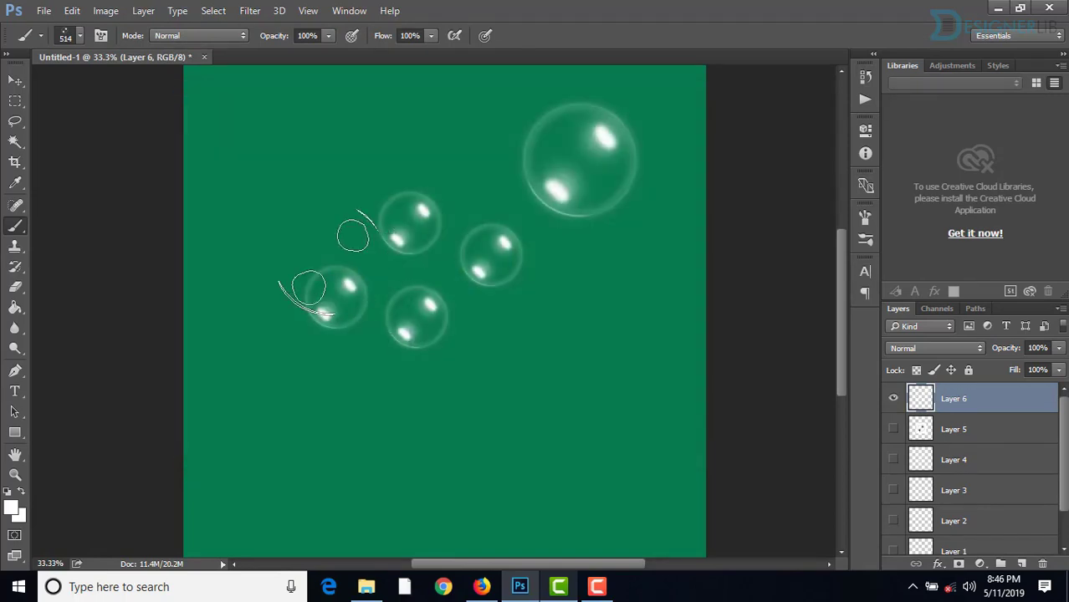
Step: Stamp a white 514 px bubble on the photo's Background, upper left of the woman's head
key(z)
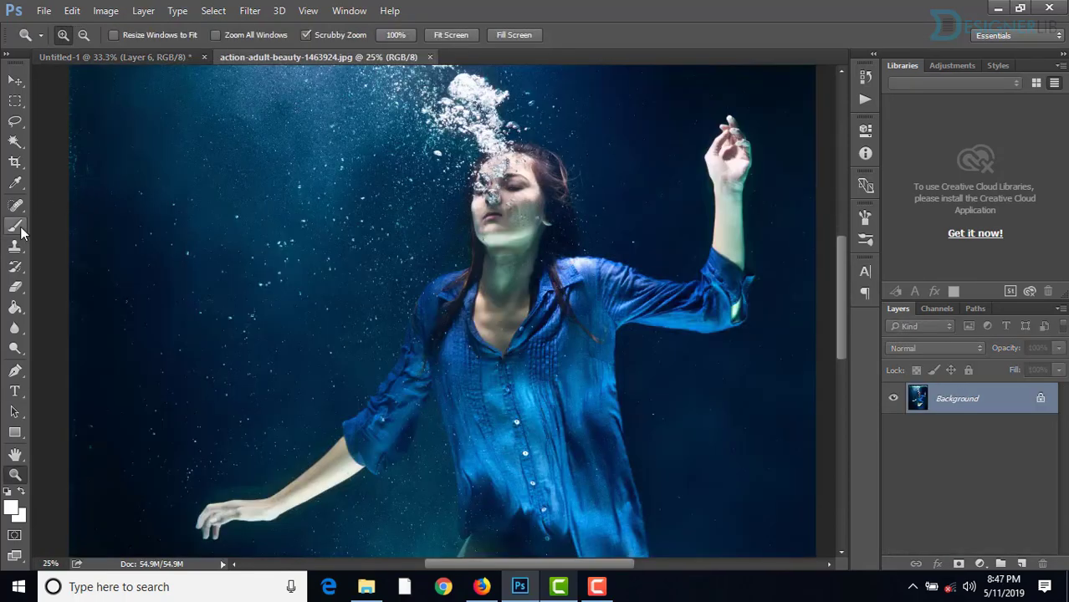
click(15, 226)
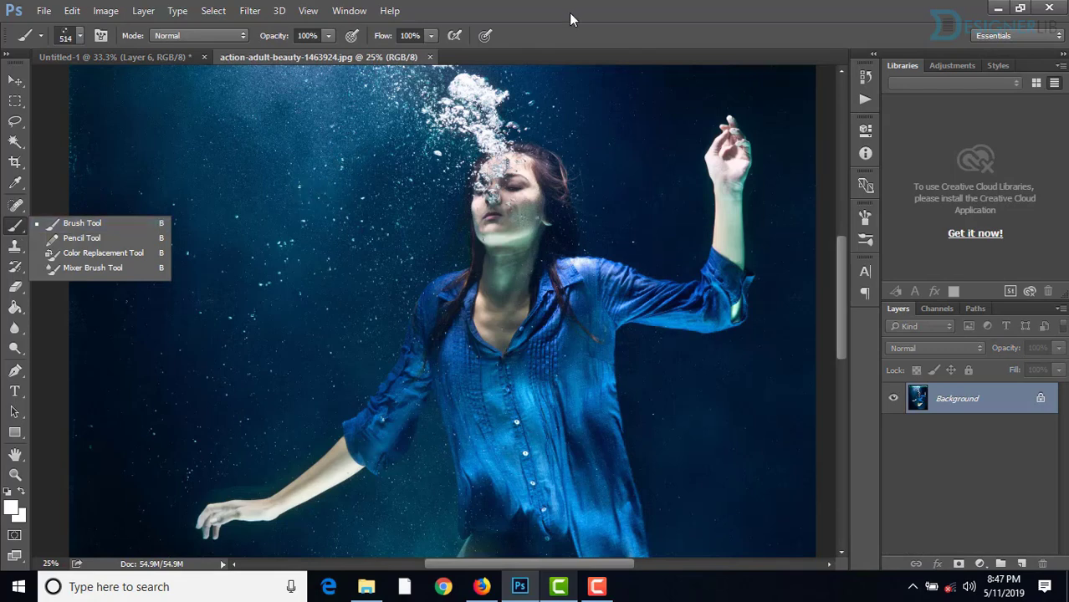
click(353, 227)
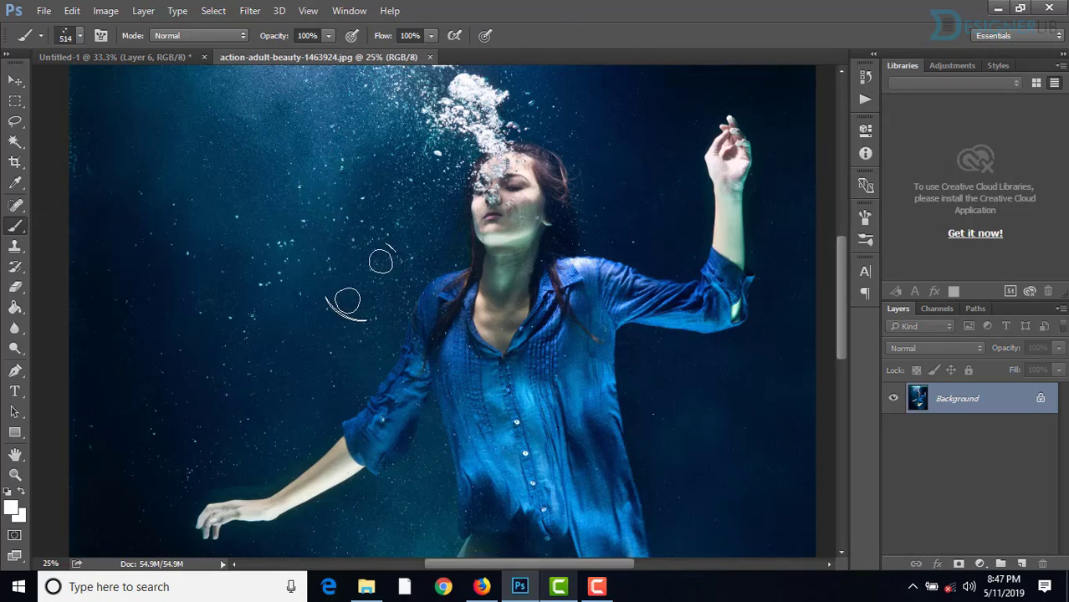
click(358, 282)
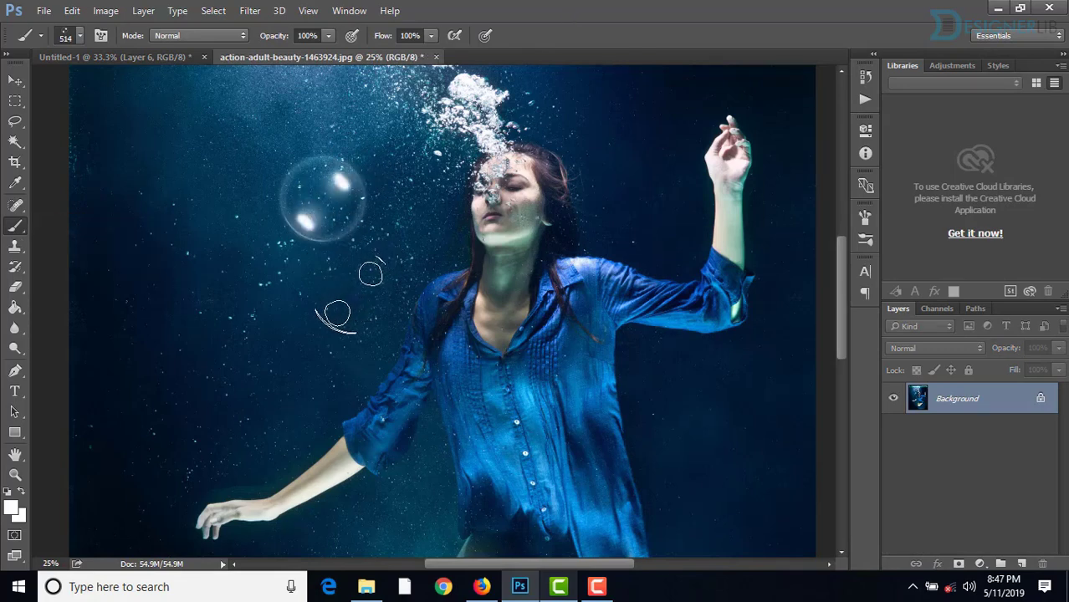